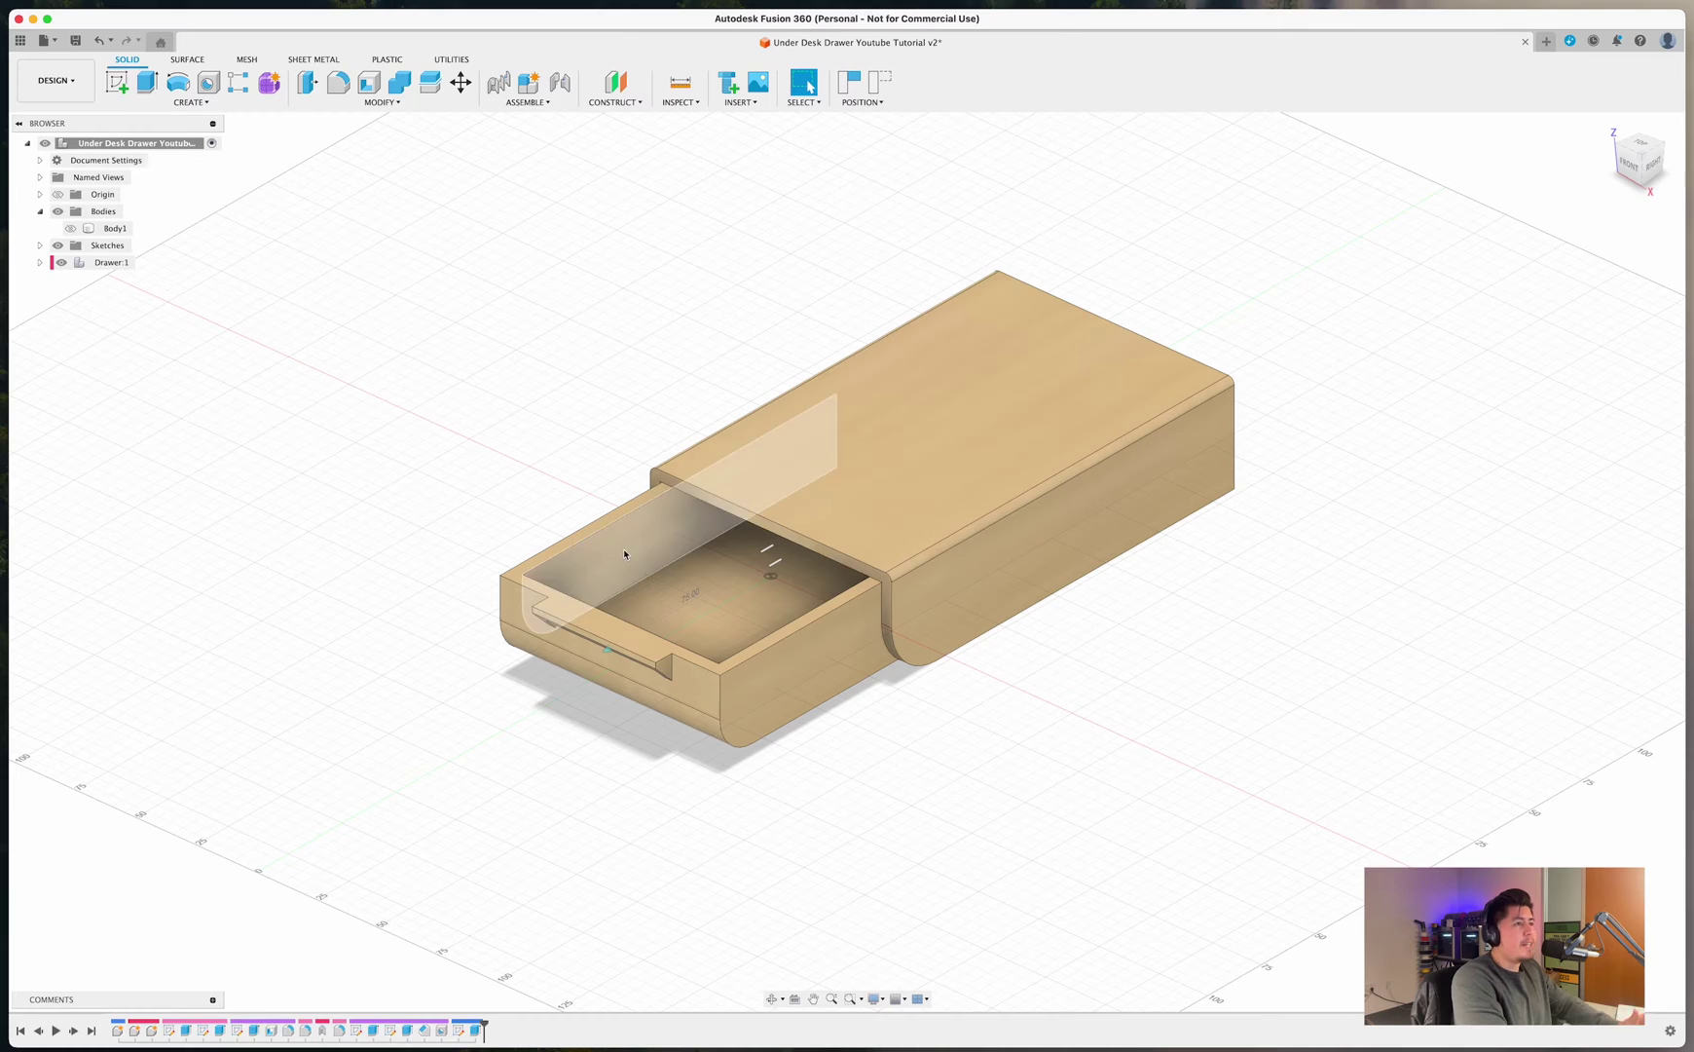
# Drive the drawer's slider joint to close the drawer, and set its opening distance to 75 mm.
pyautogui.keyDown('shift'); pyautogui.moveTo(631, 557); pyautogui.dragTo(623, 604, button='middle'); pyautogui.keyUp('shift')
pyautogui.doubleClick(584, 631)
pyautogui.moveTo(581, 635); pyautogui.dragTo(779, 585)
pyautogui.keyDown('shift'); pyautogui.moveTo(779, 584); pyautogui.dragTo(743, 603, button='middle'); pyautogui.keyUp('shift')
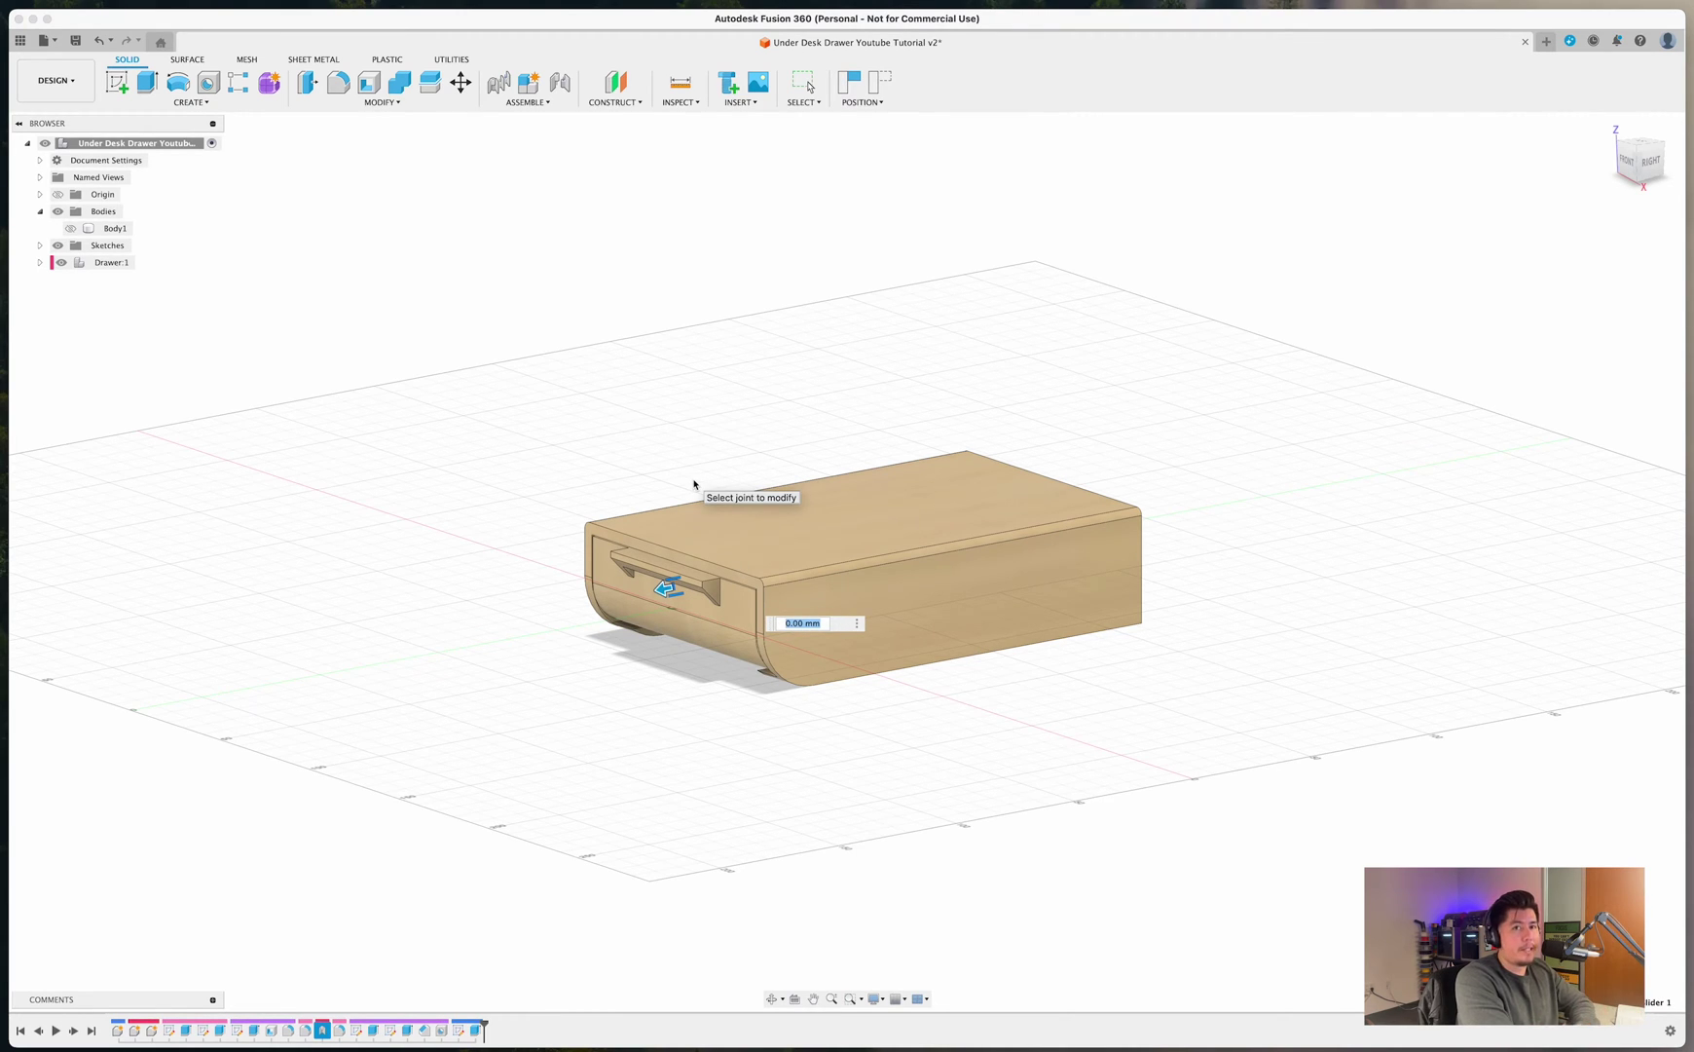
pyautogui.write('75')
pyautogui.press('Return')
pyautogui.keyDown('shift'); pyautogui.moveTo(740, 555); pyautogui.dragTo(805, 592, button='middle'); pyautogui.keyUp('shift')
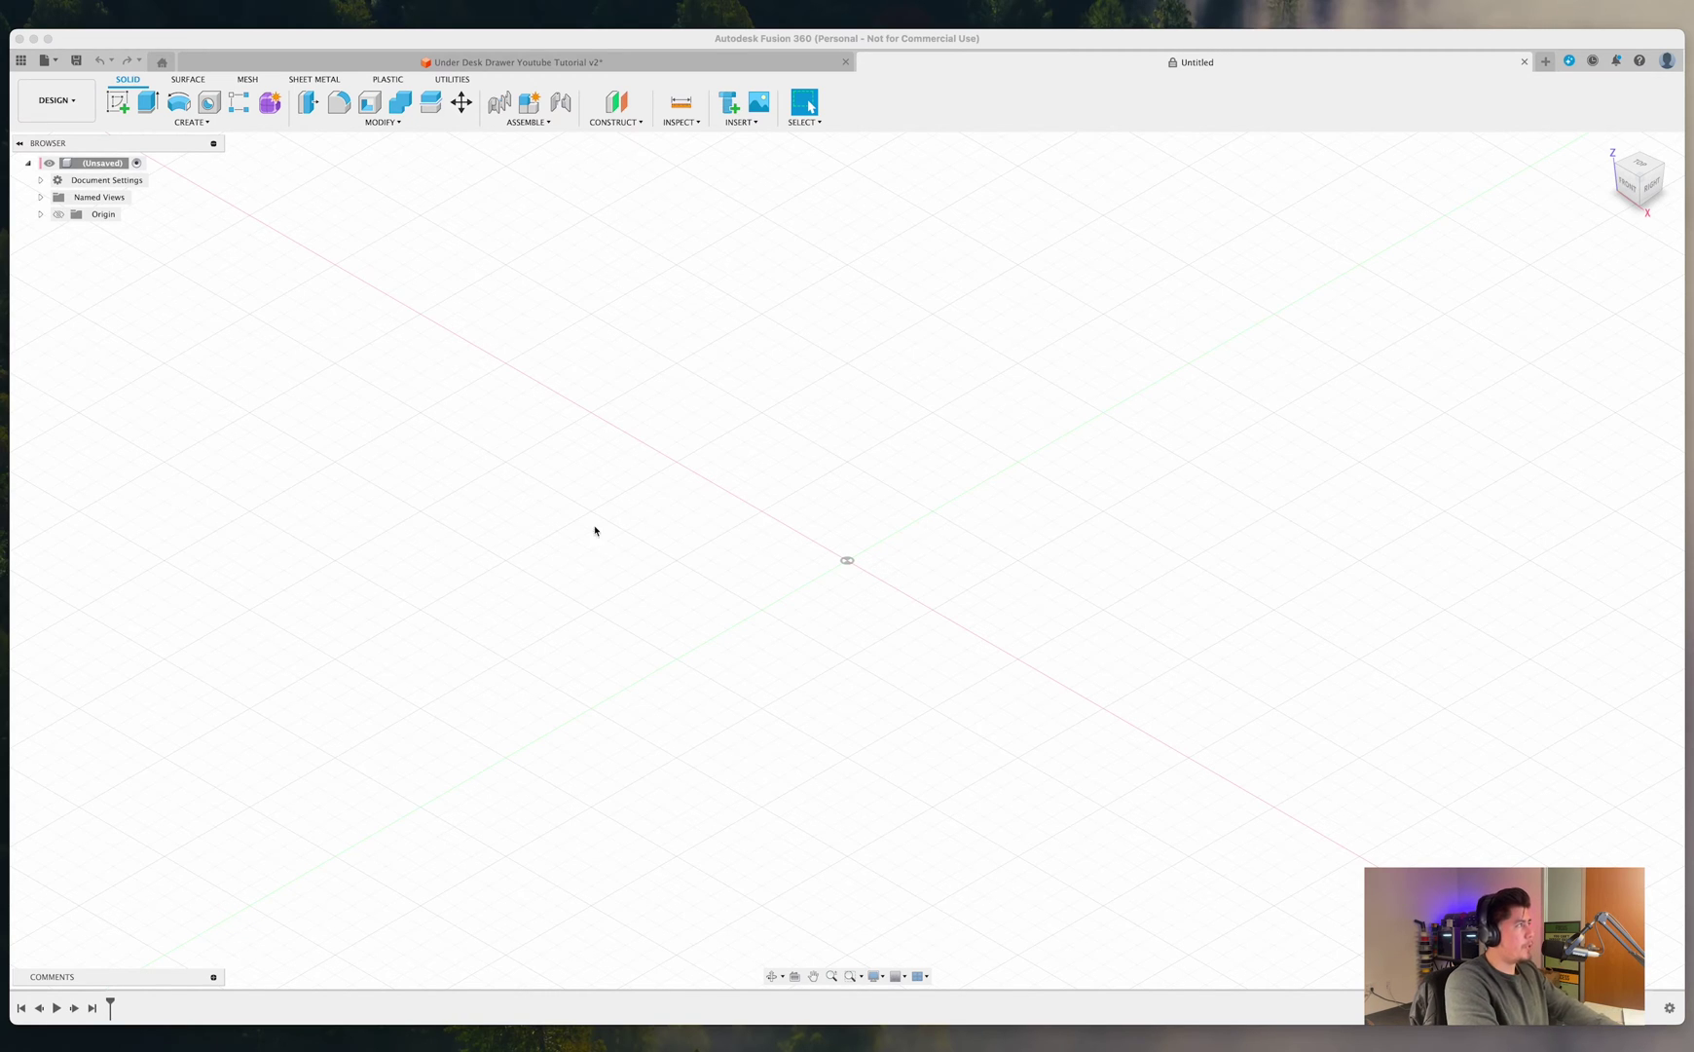
# Create an internal standard component named Underdesk Storage Box in the new design.
pyautogui.click(193, 123)
pyautogui.click(177, 137)
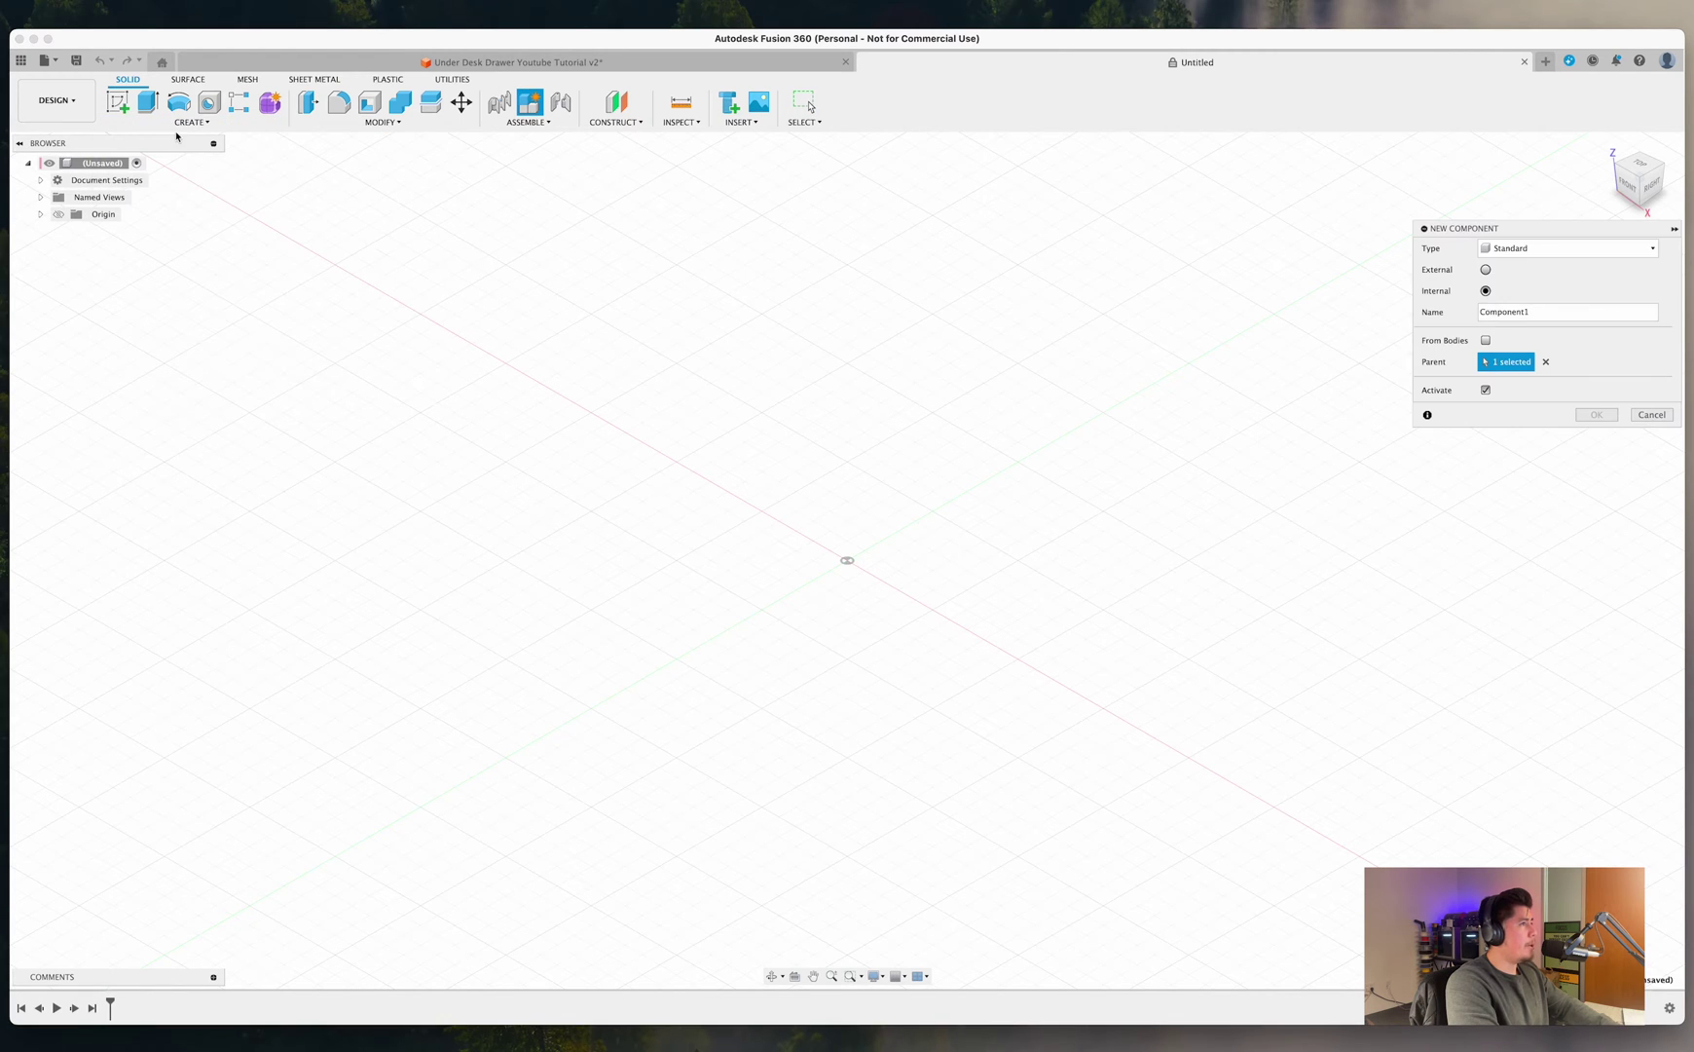
pyautogui.click(1593, 313)
pyautogui.doubleClick(1593, 313)
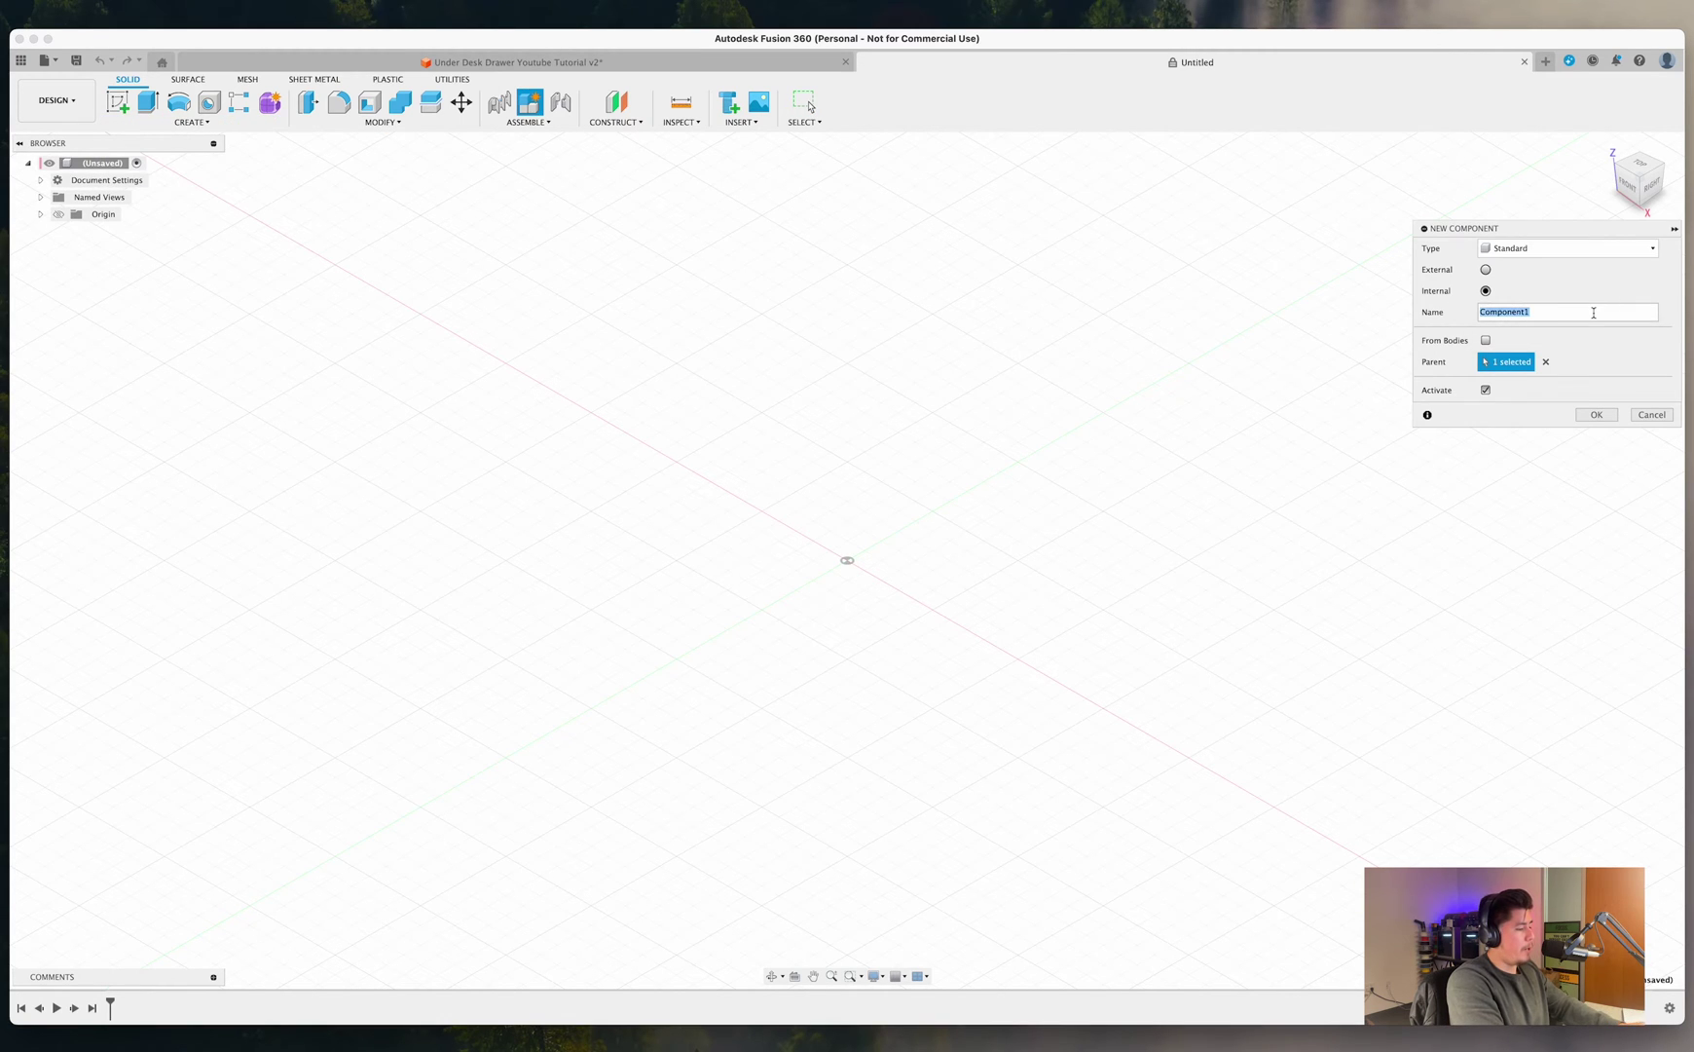
pyautogui.write('Underdesk Storage Bo')
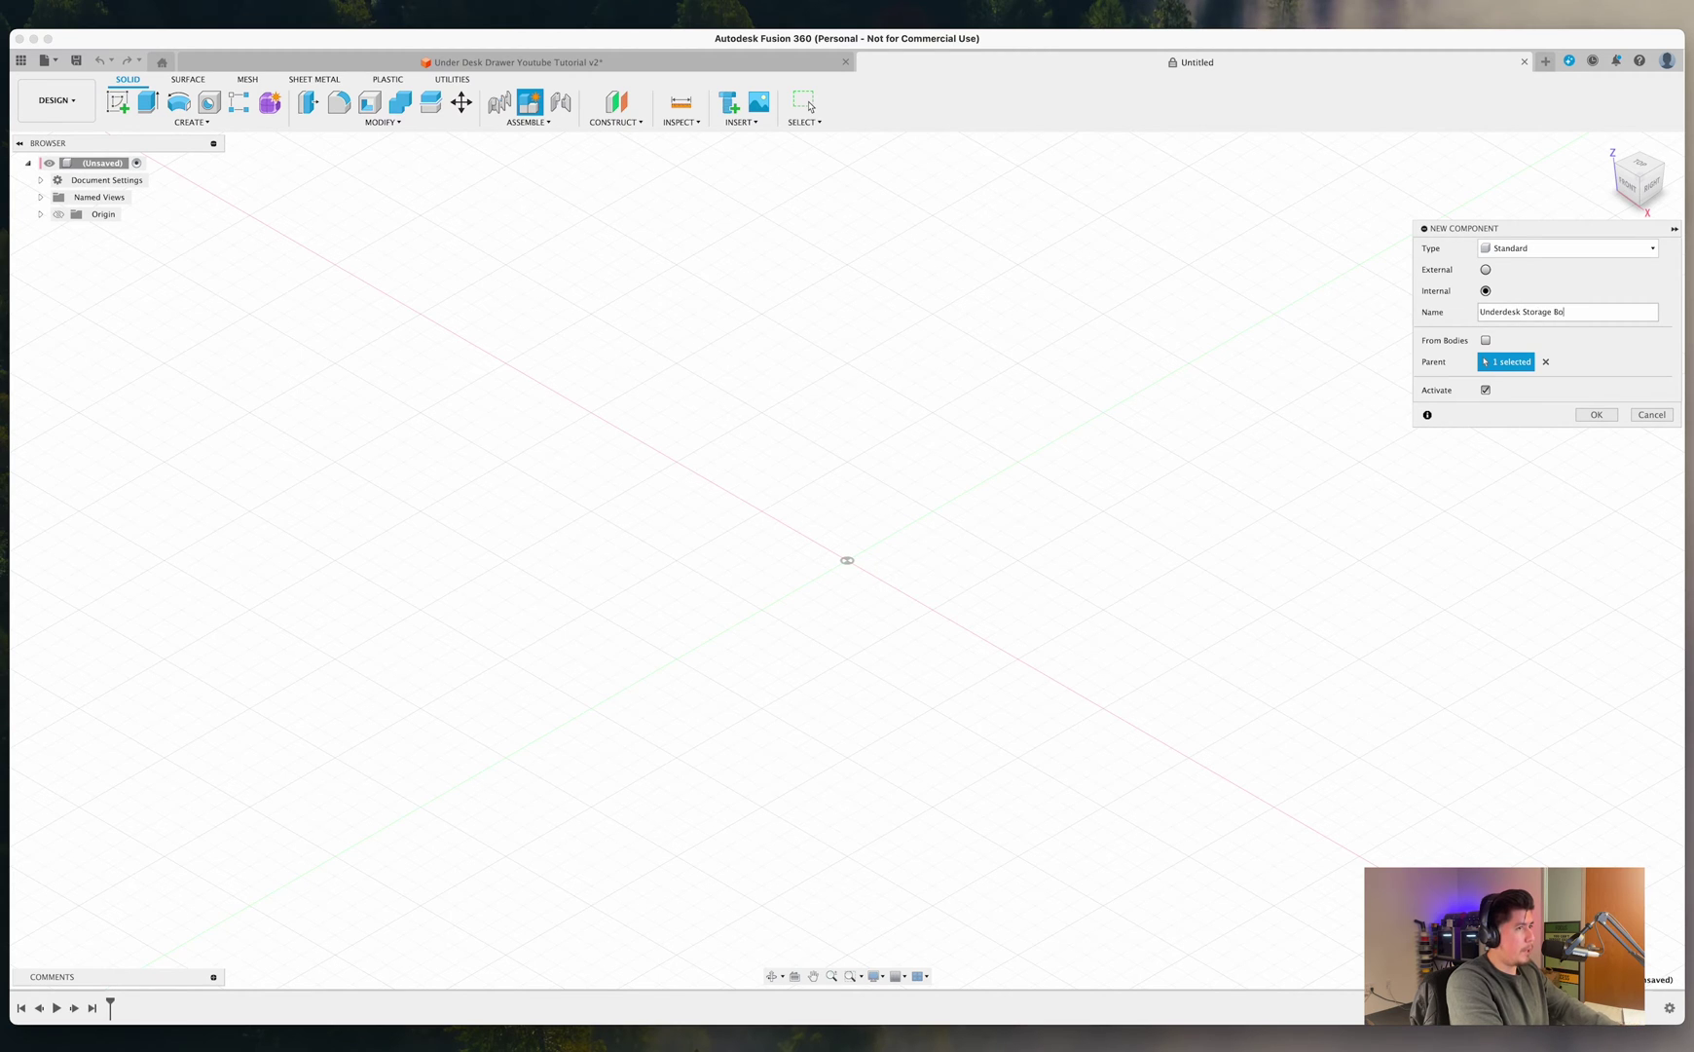
pyautogui.write('x')
pyautogui.press('Return')
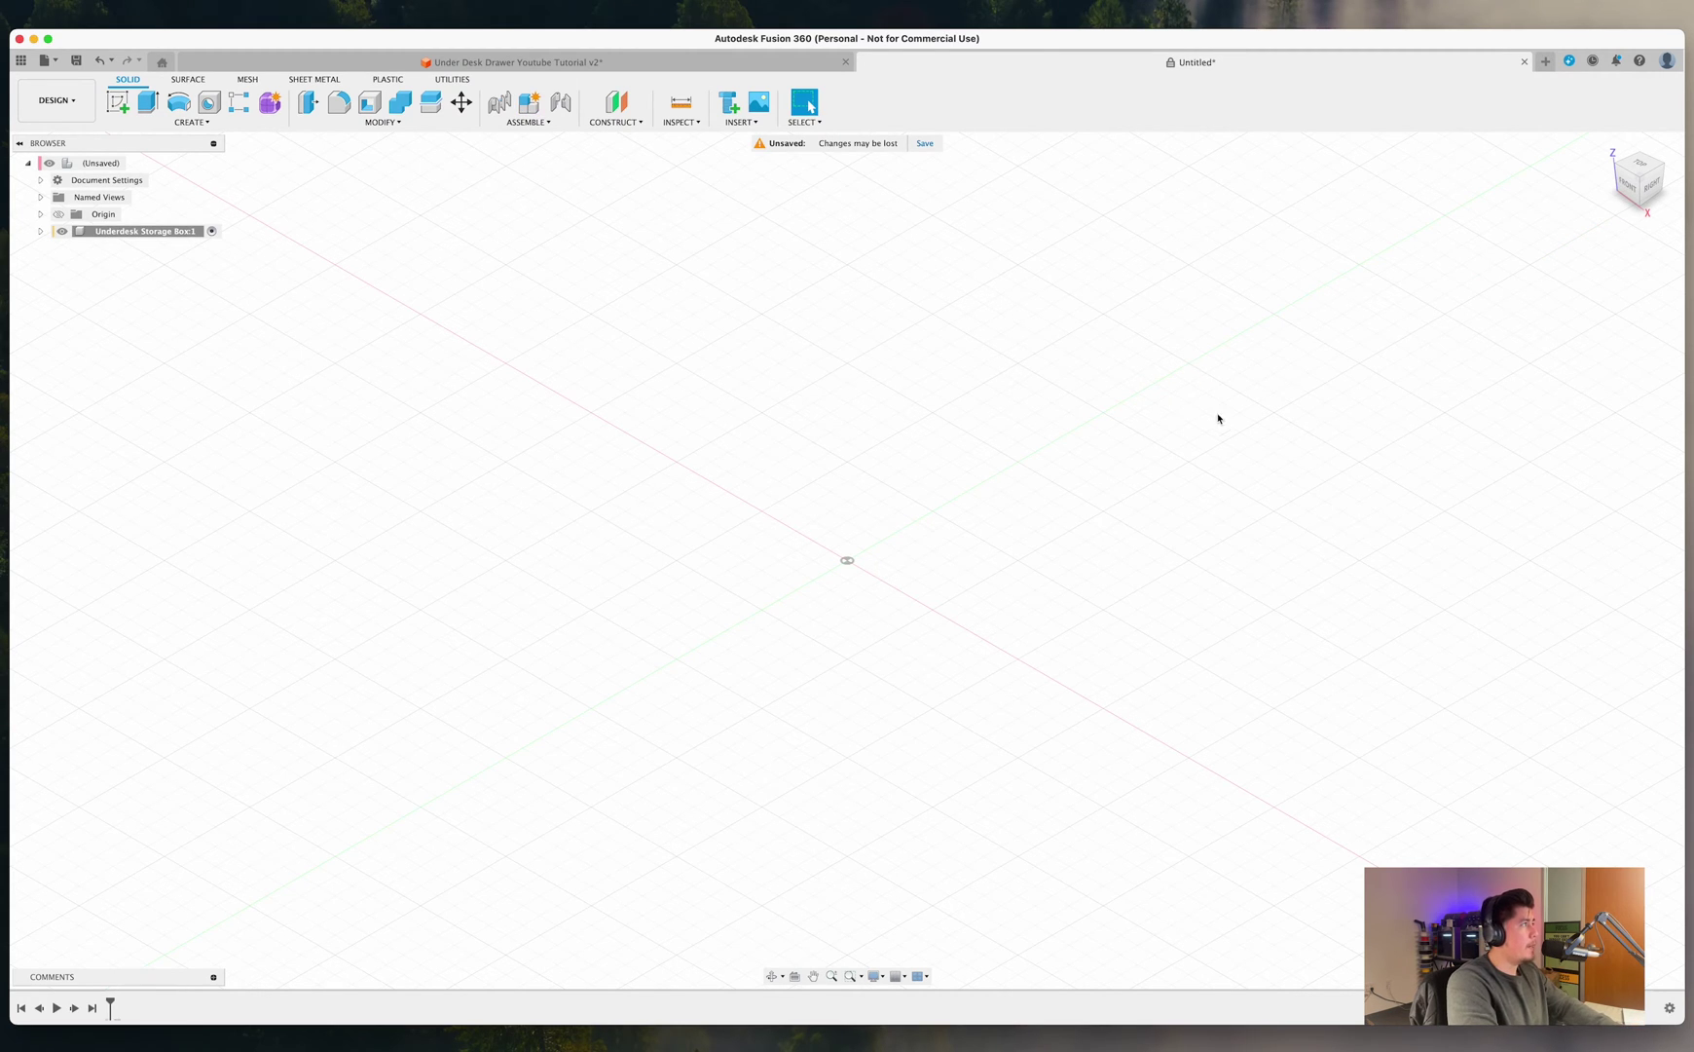
# Create a component named Drawer inside the Underdesk Storage Box component.
pyautogui.click(141, 125)
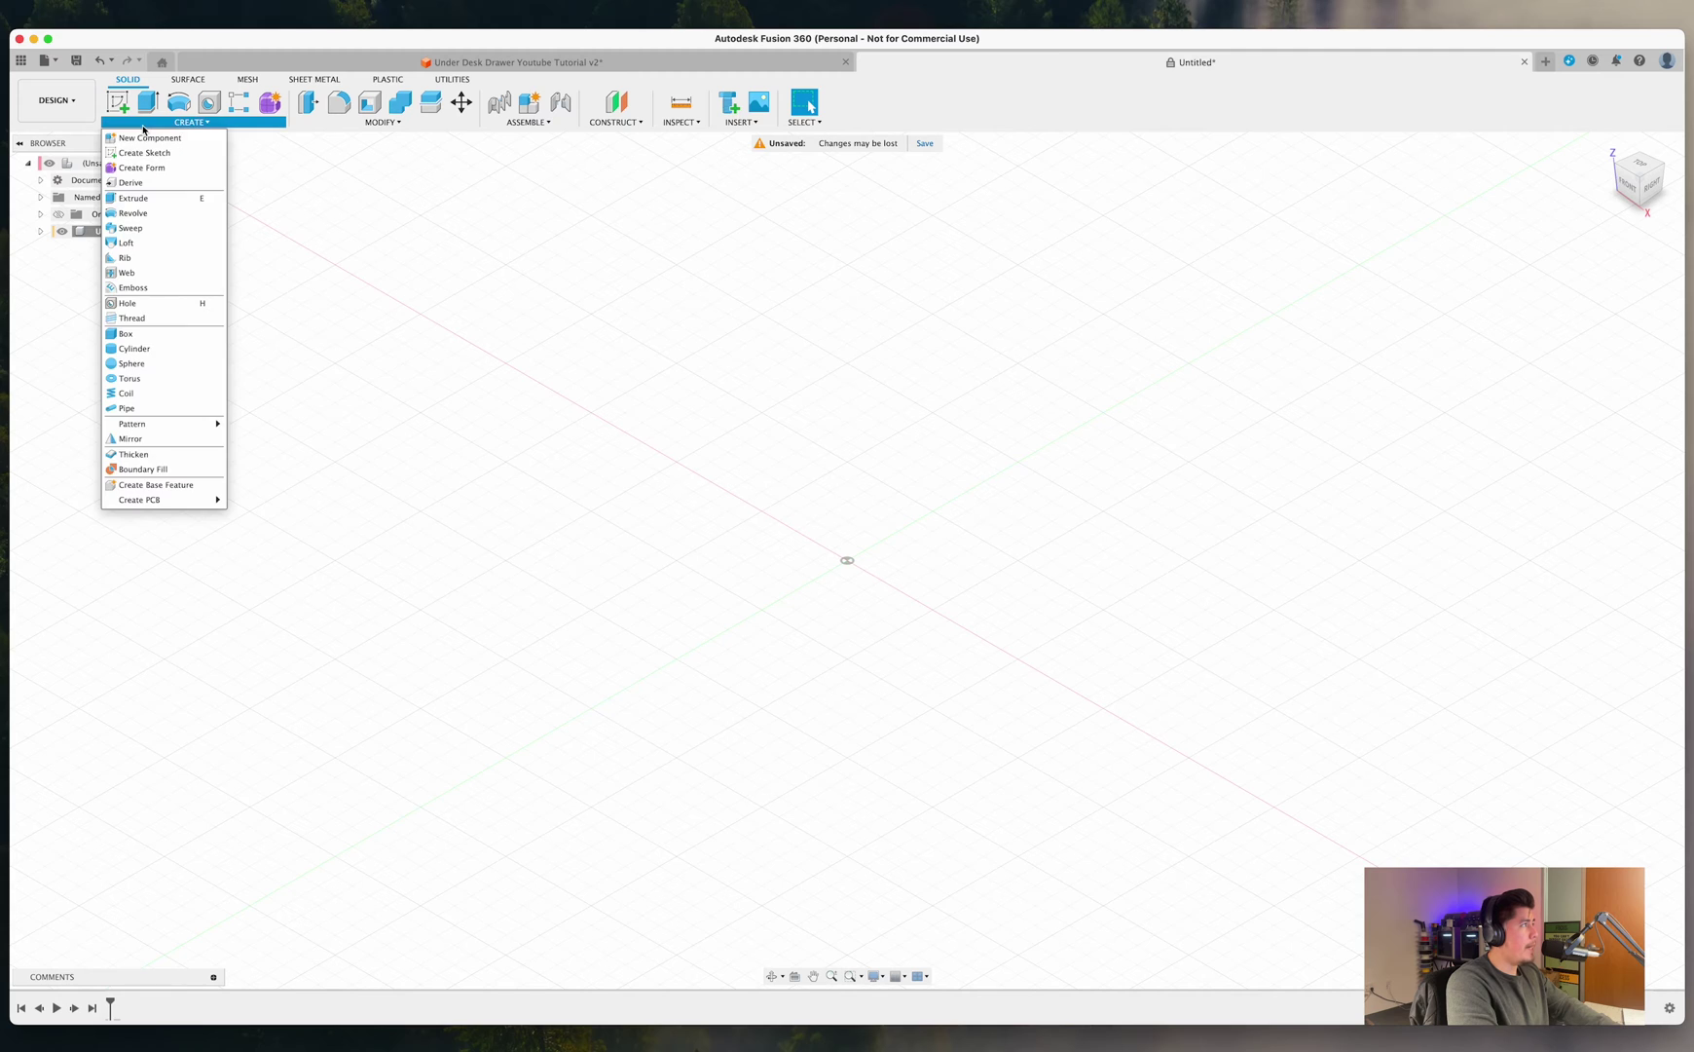
pyautogui.click(146, 137)
pyautogui.doubleClick(1540, 312)
pyautogui.write('Drawer')
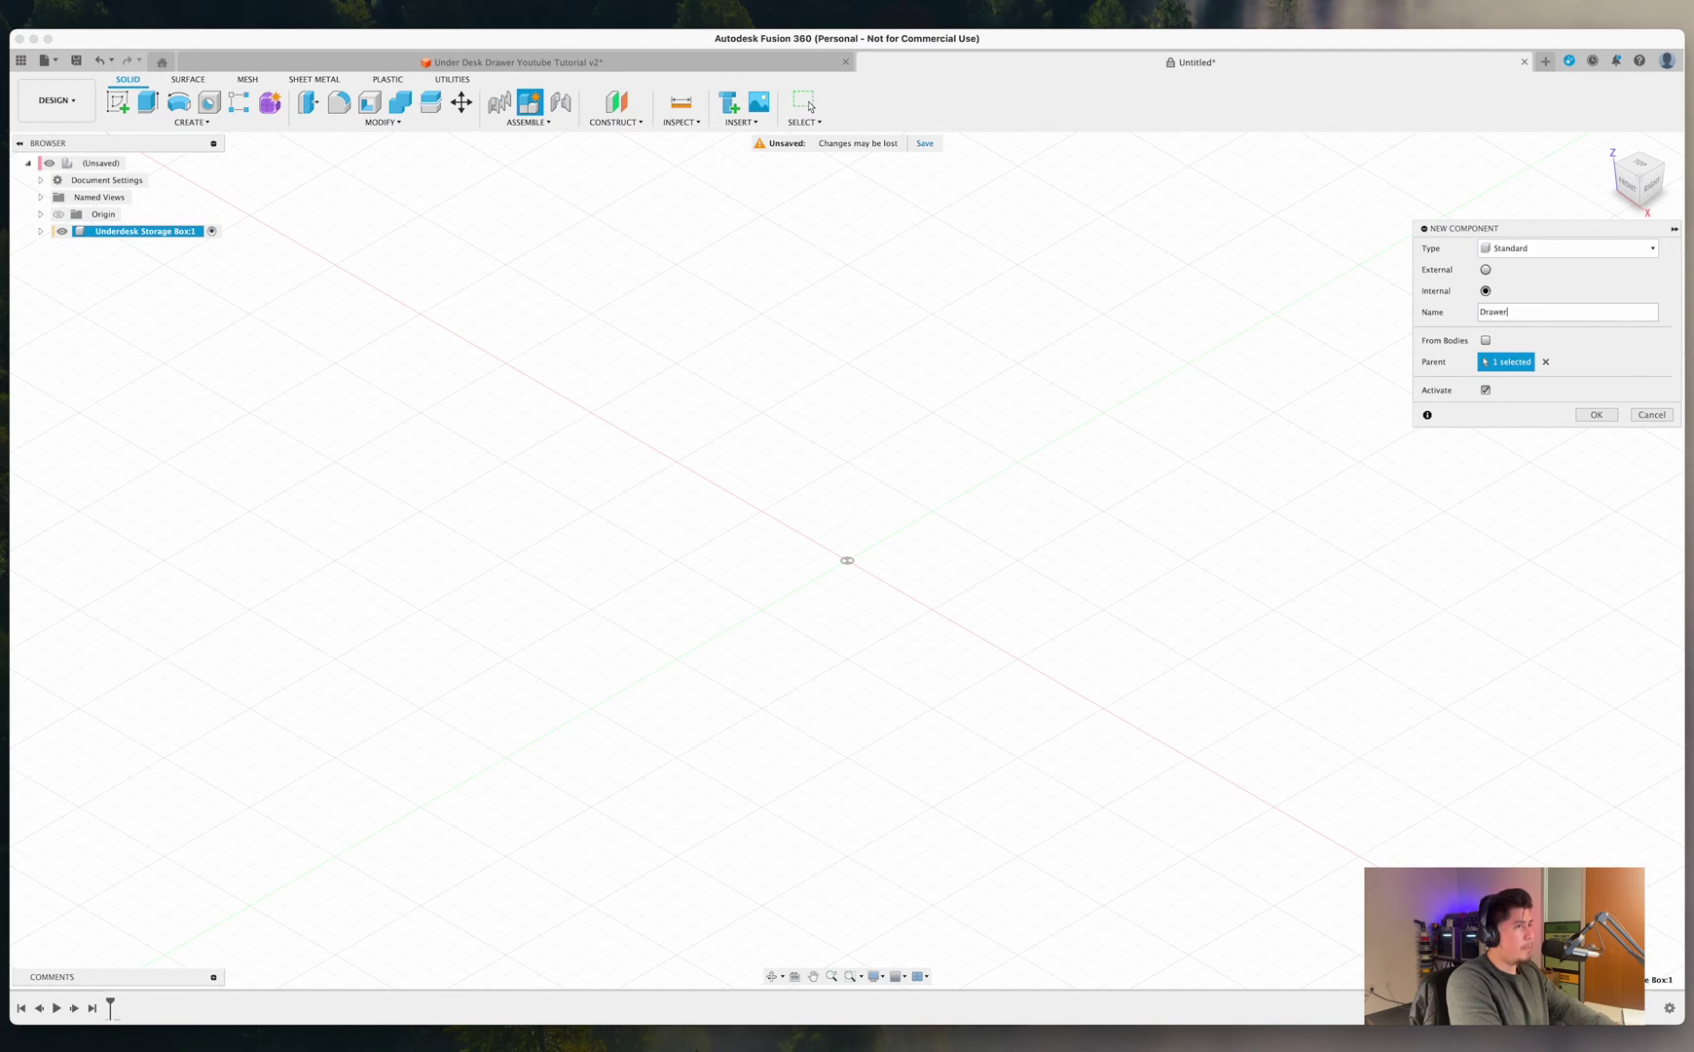
pyautogui.press('Return')
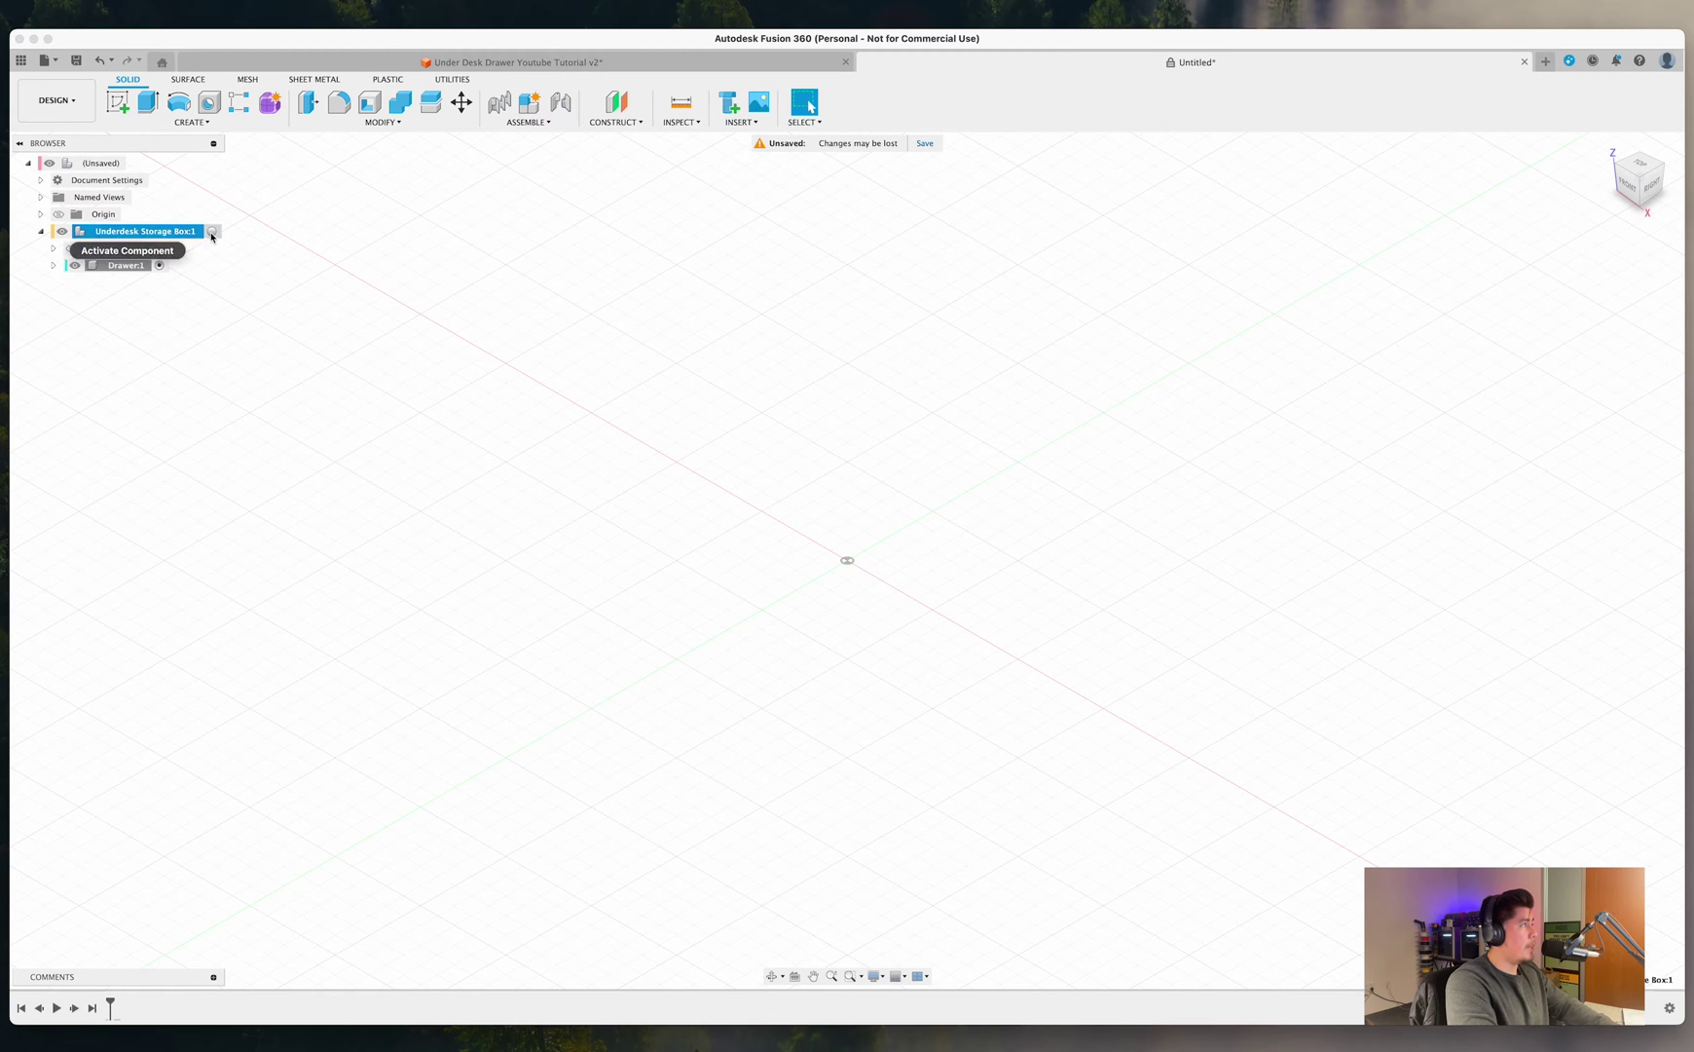
# Activate the Underdesk Storage Box component and create a second component named Holder inside it.
pyautogui.click(211, 232)
pyautogui.click(192, 121)
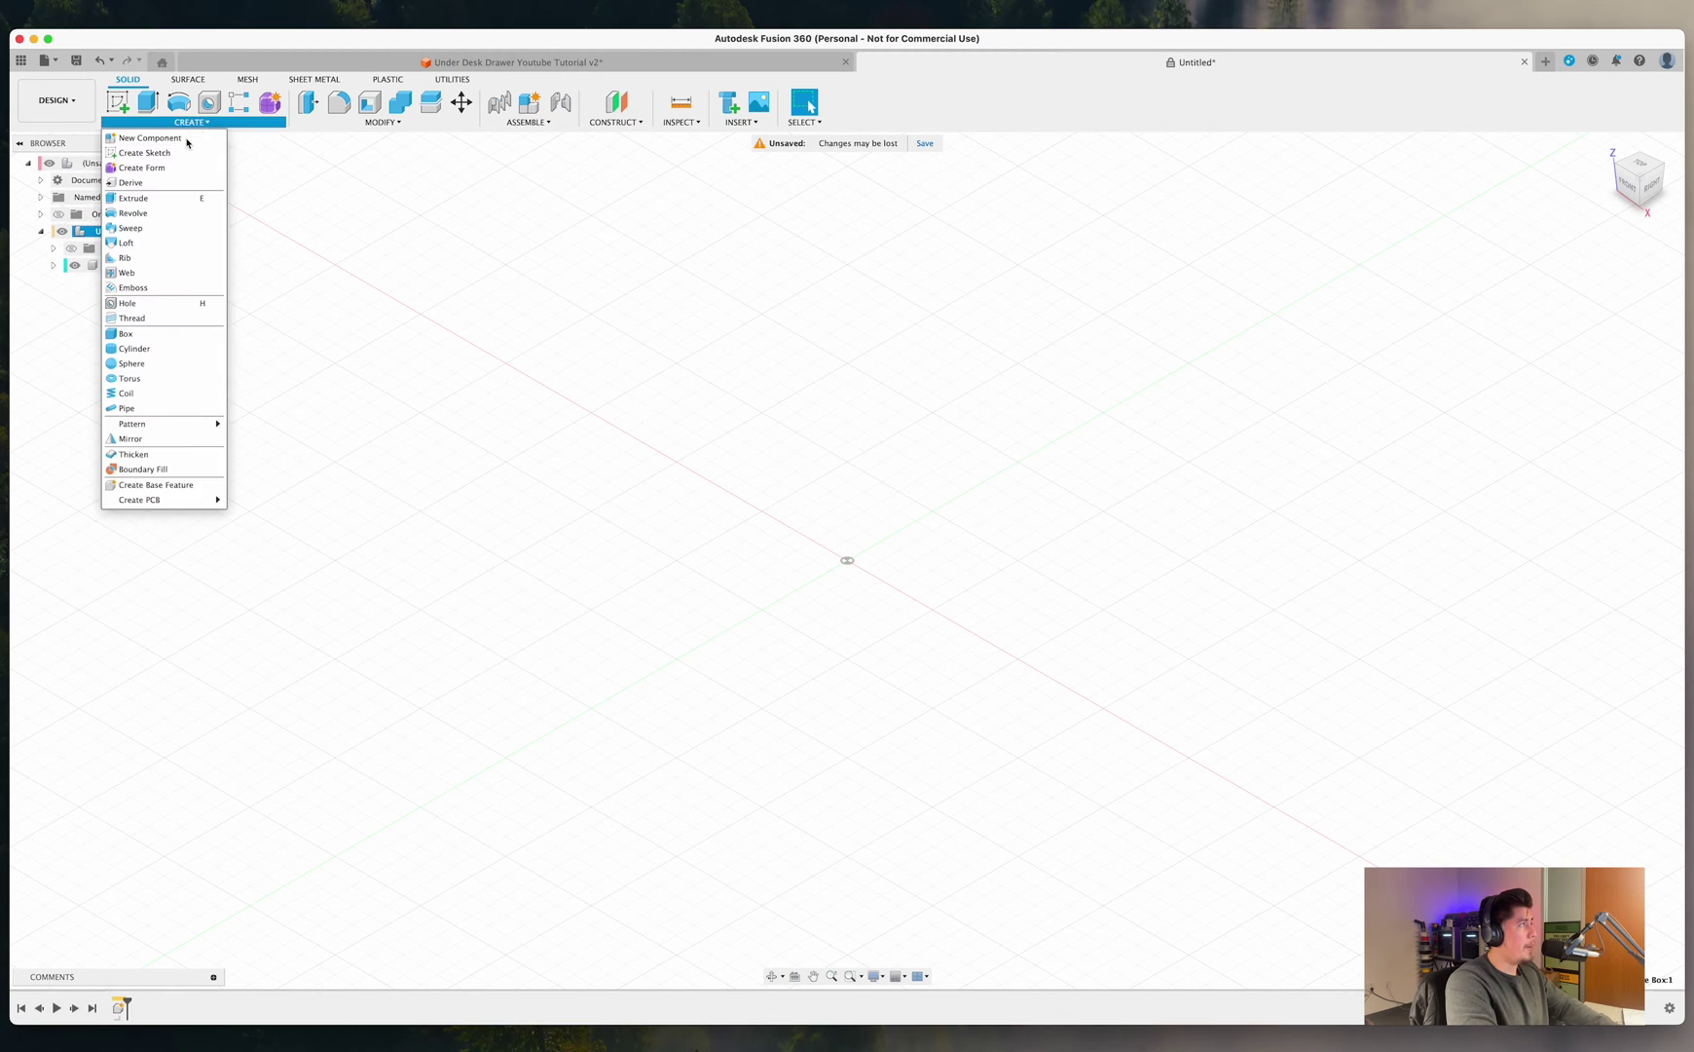
pyautogui.click(187, 139)
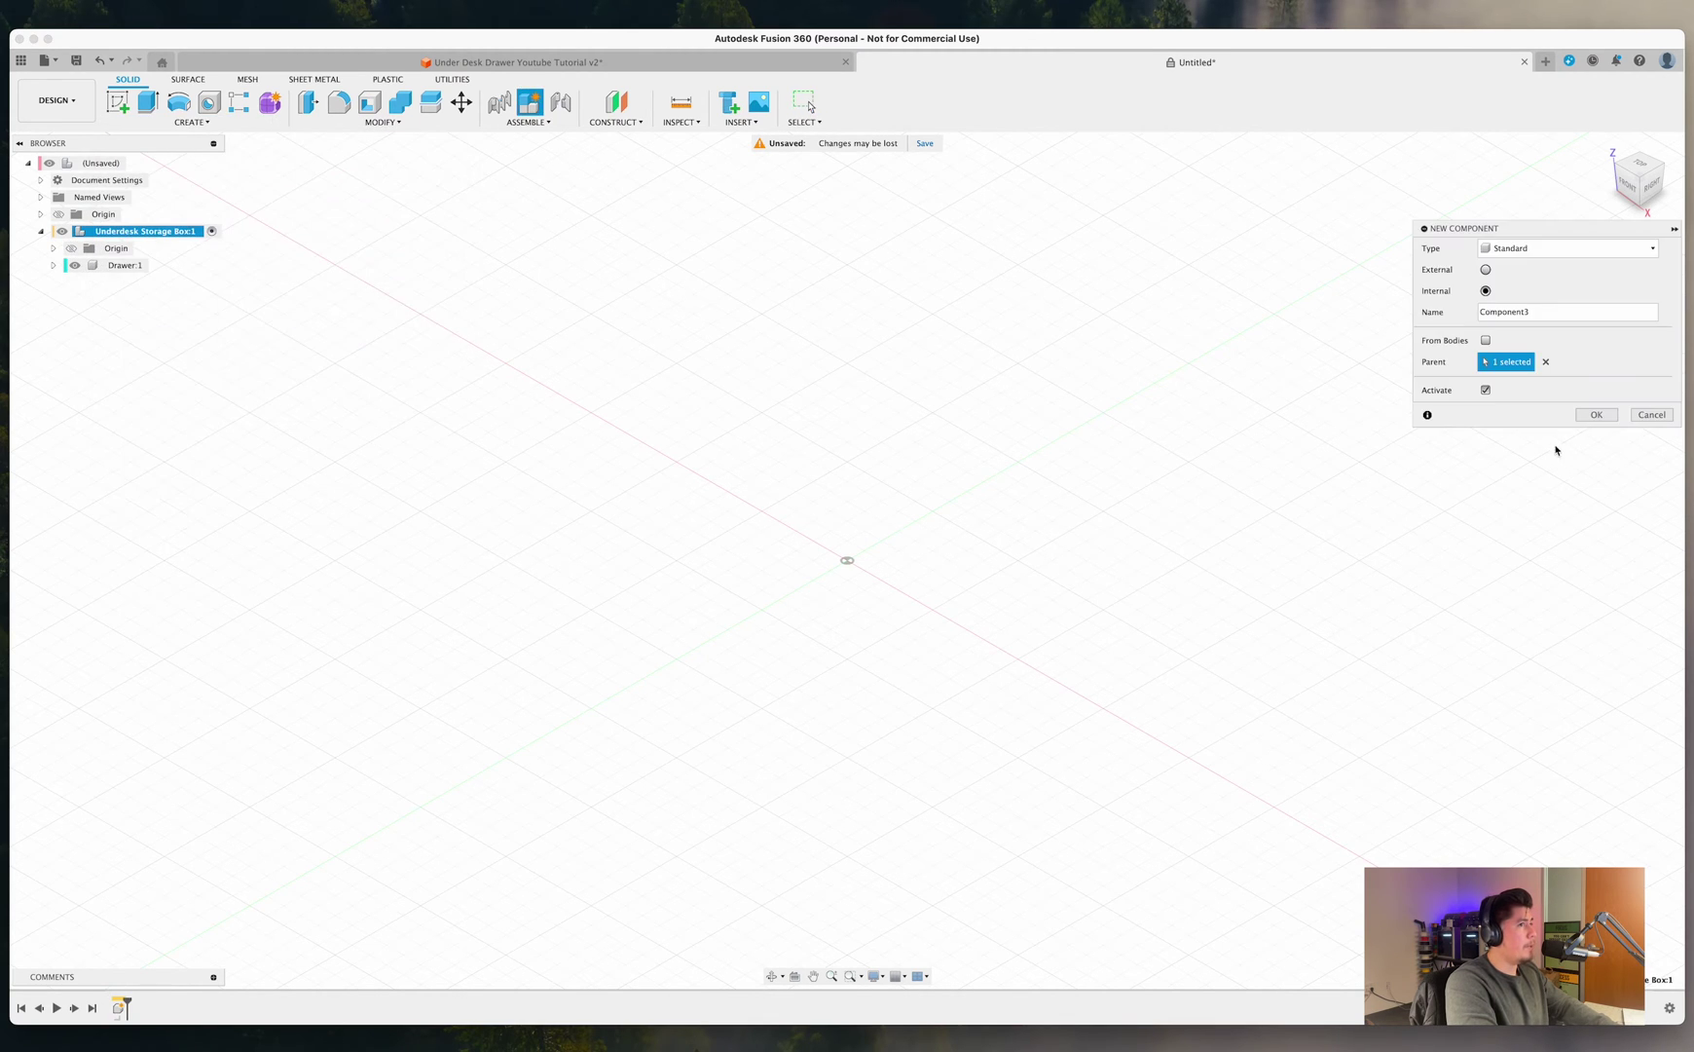
pyautogui.doubleClick(1526, 317)
pyautogui.write('Holder')
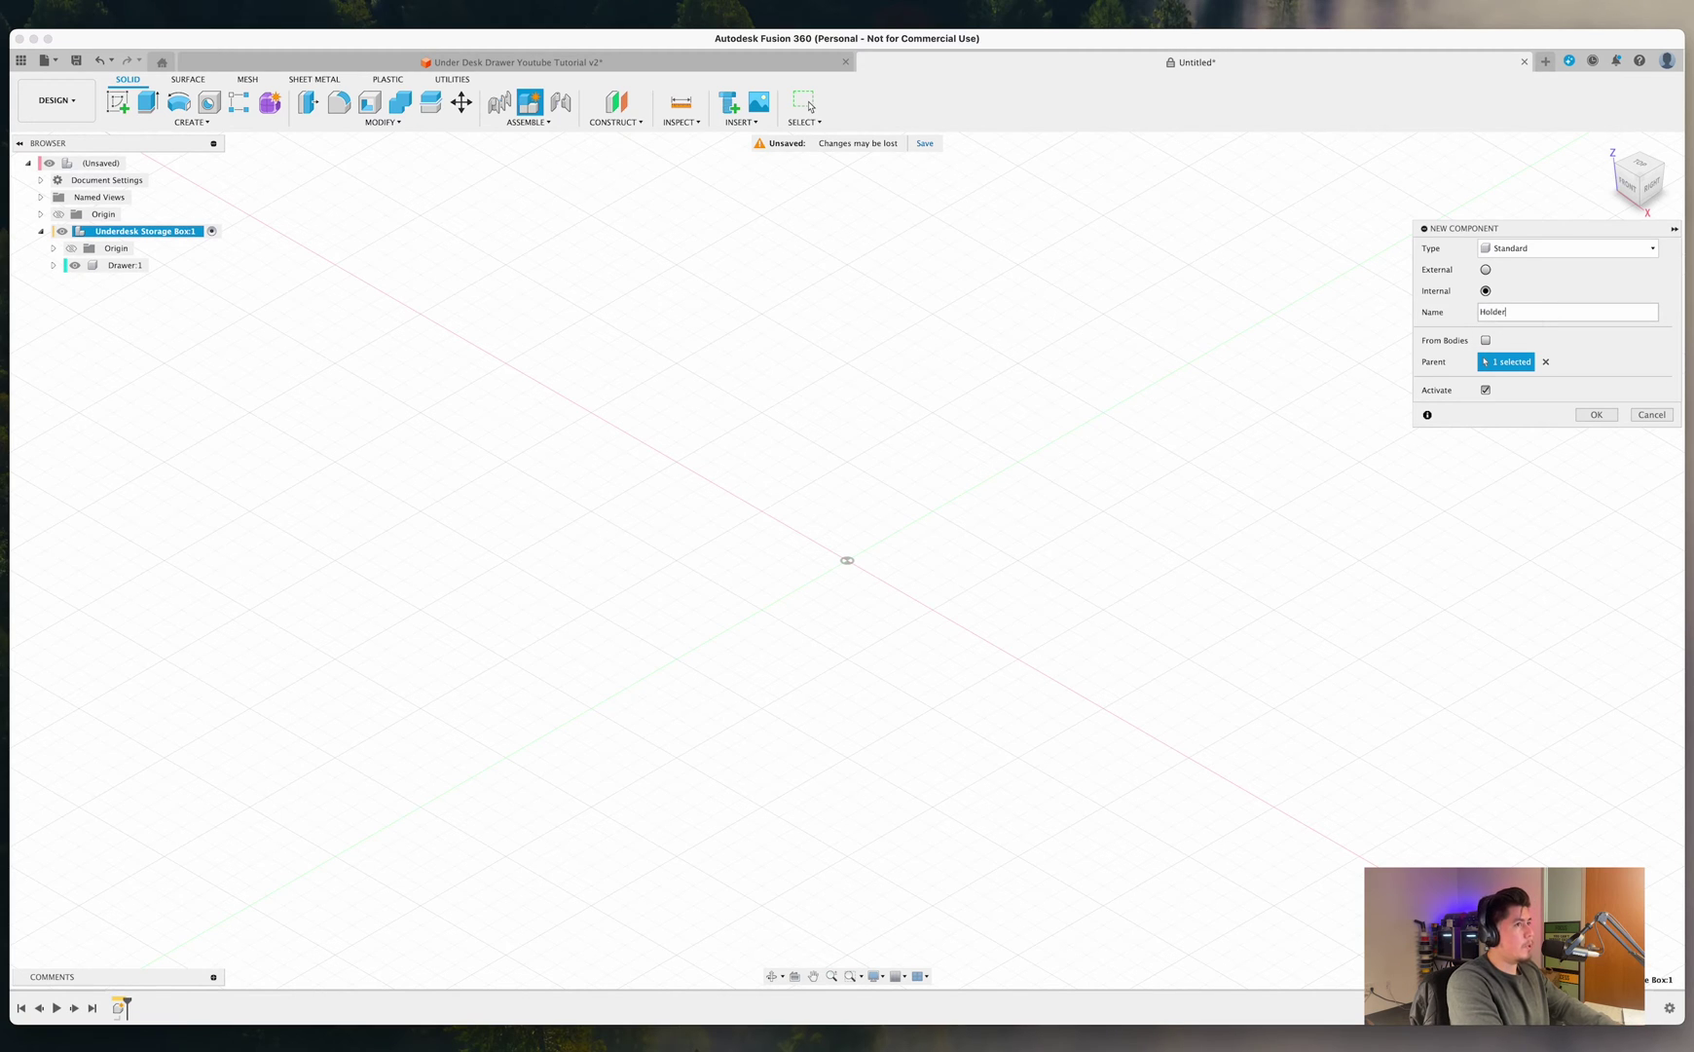
pyautogui.press('Return')
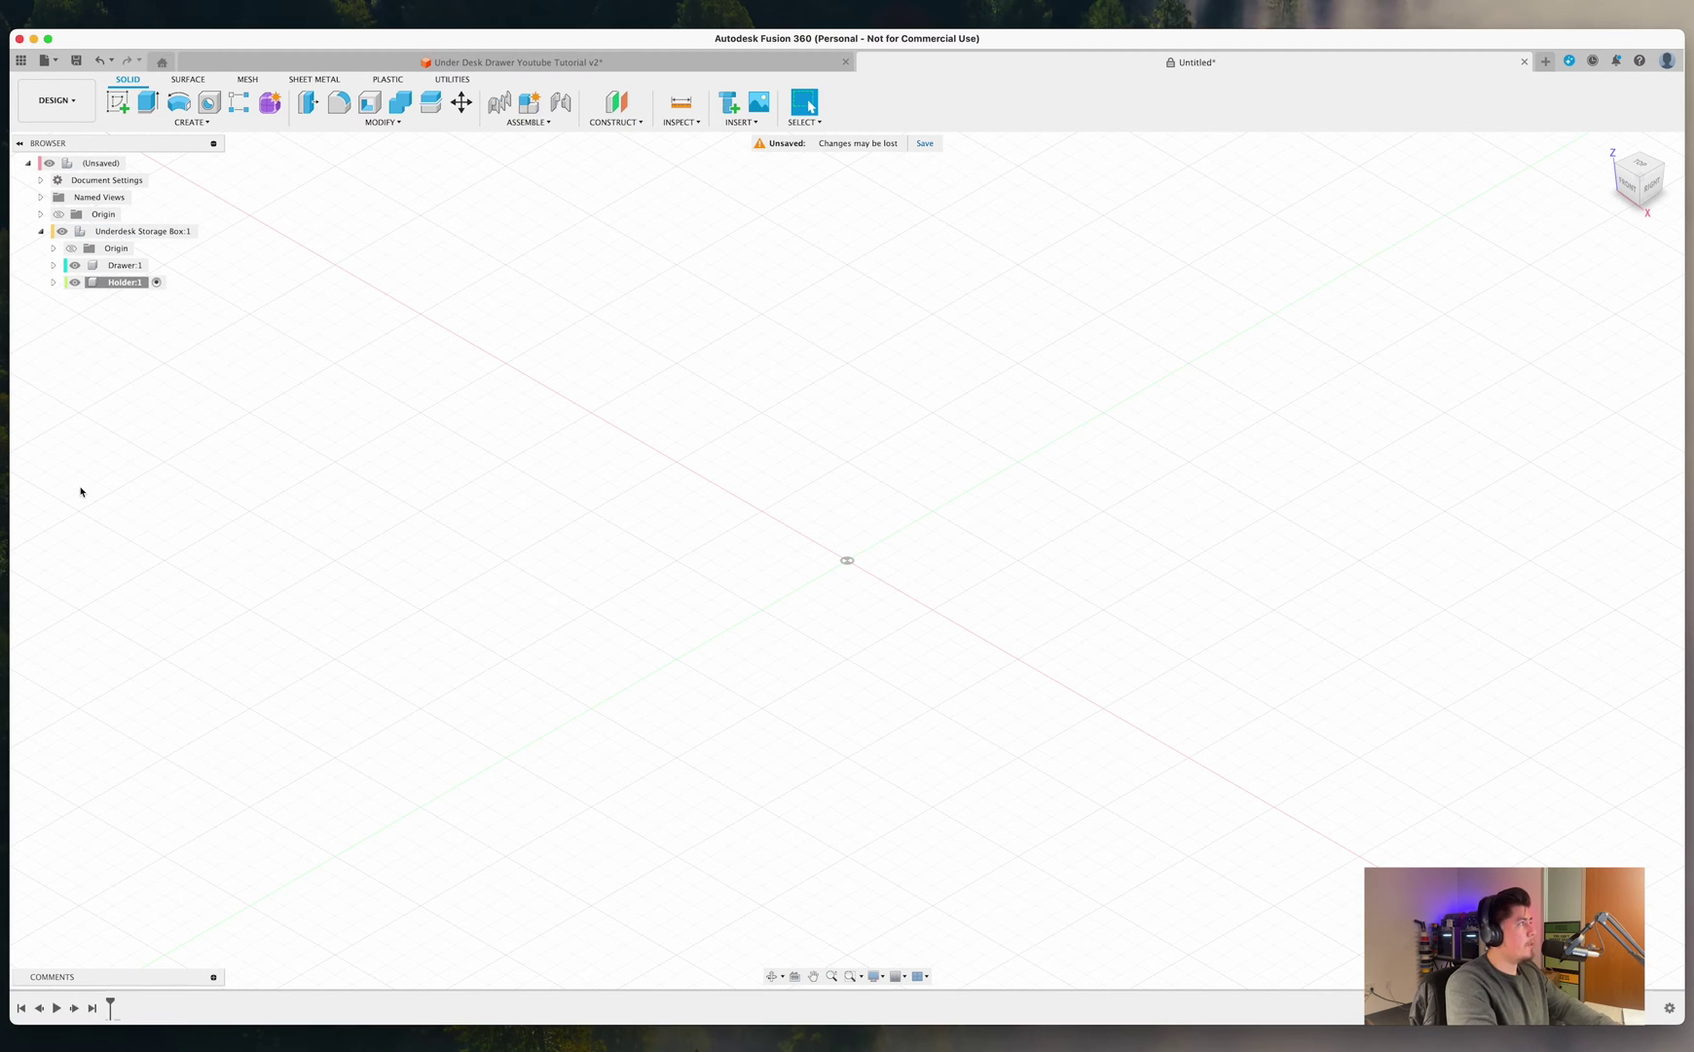
# Activate the Underdesk Storage Box component and review how Drawer and Holder are nested under it.
pyautogui.click(155, 234)
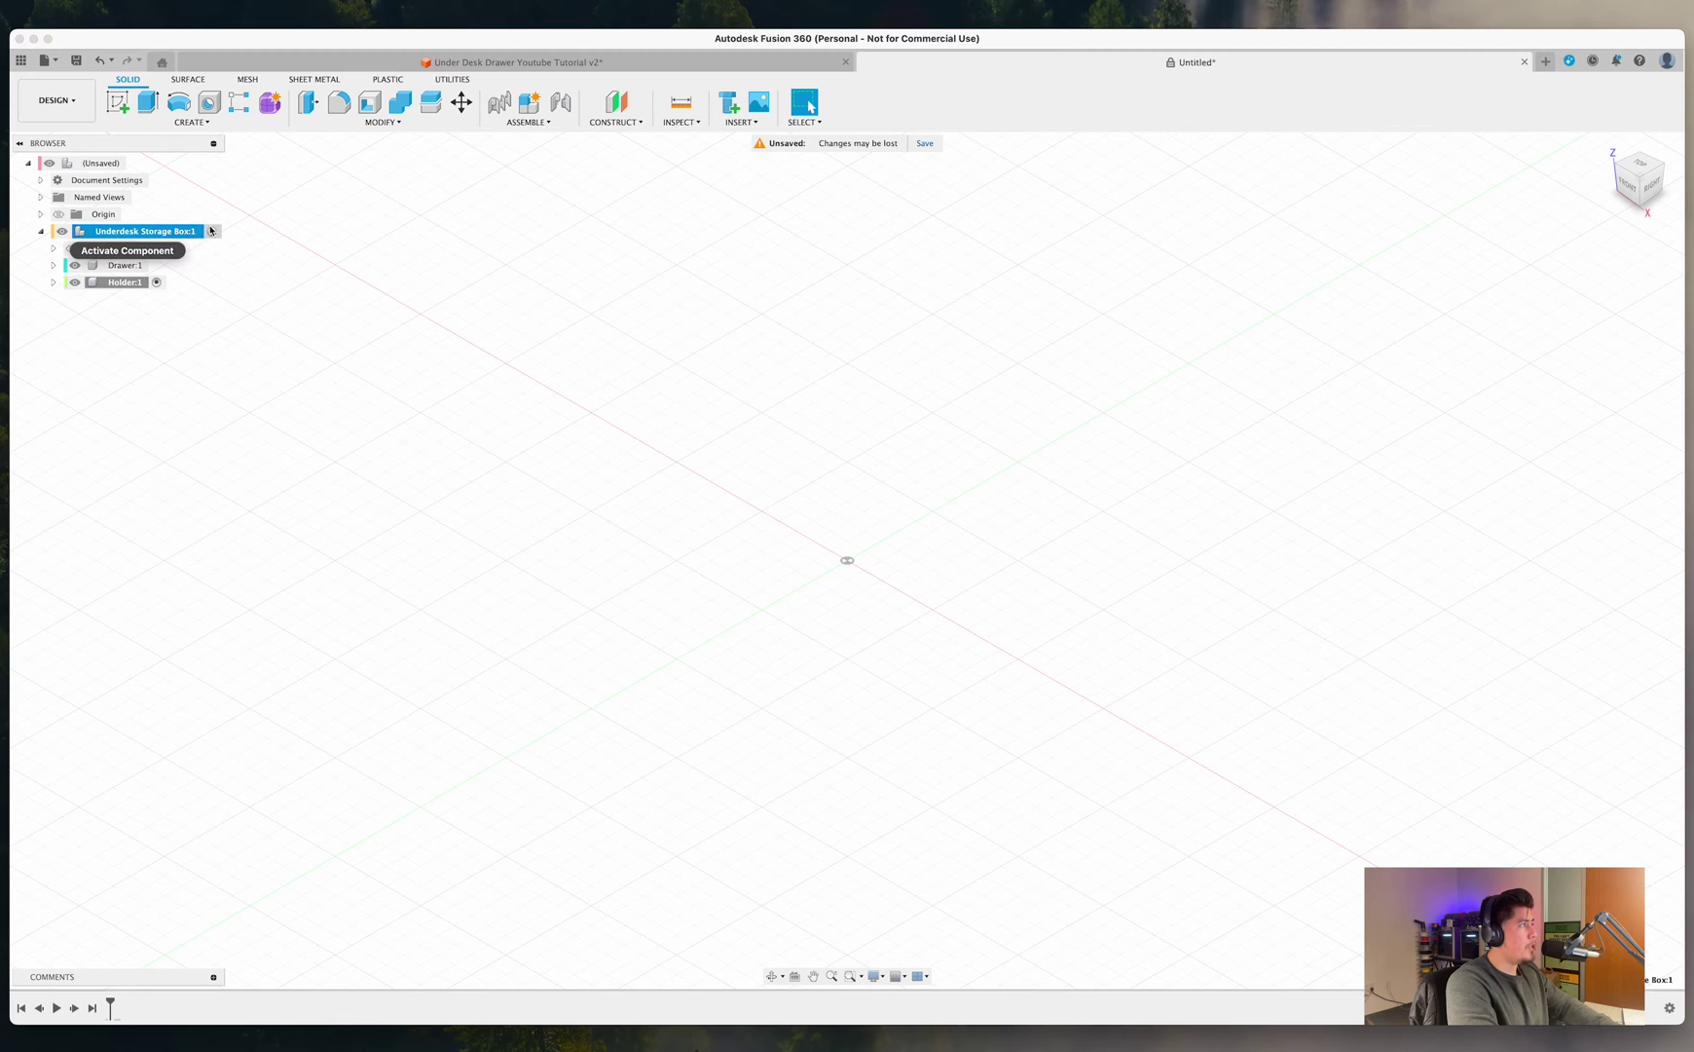
pyautogui.click(211, 231)
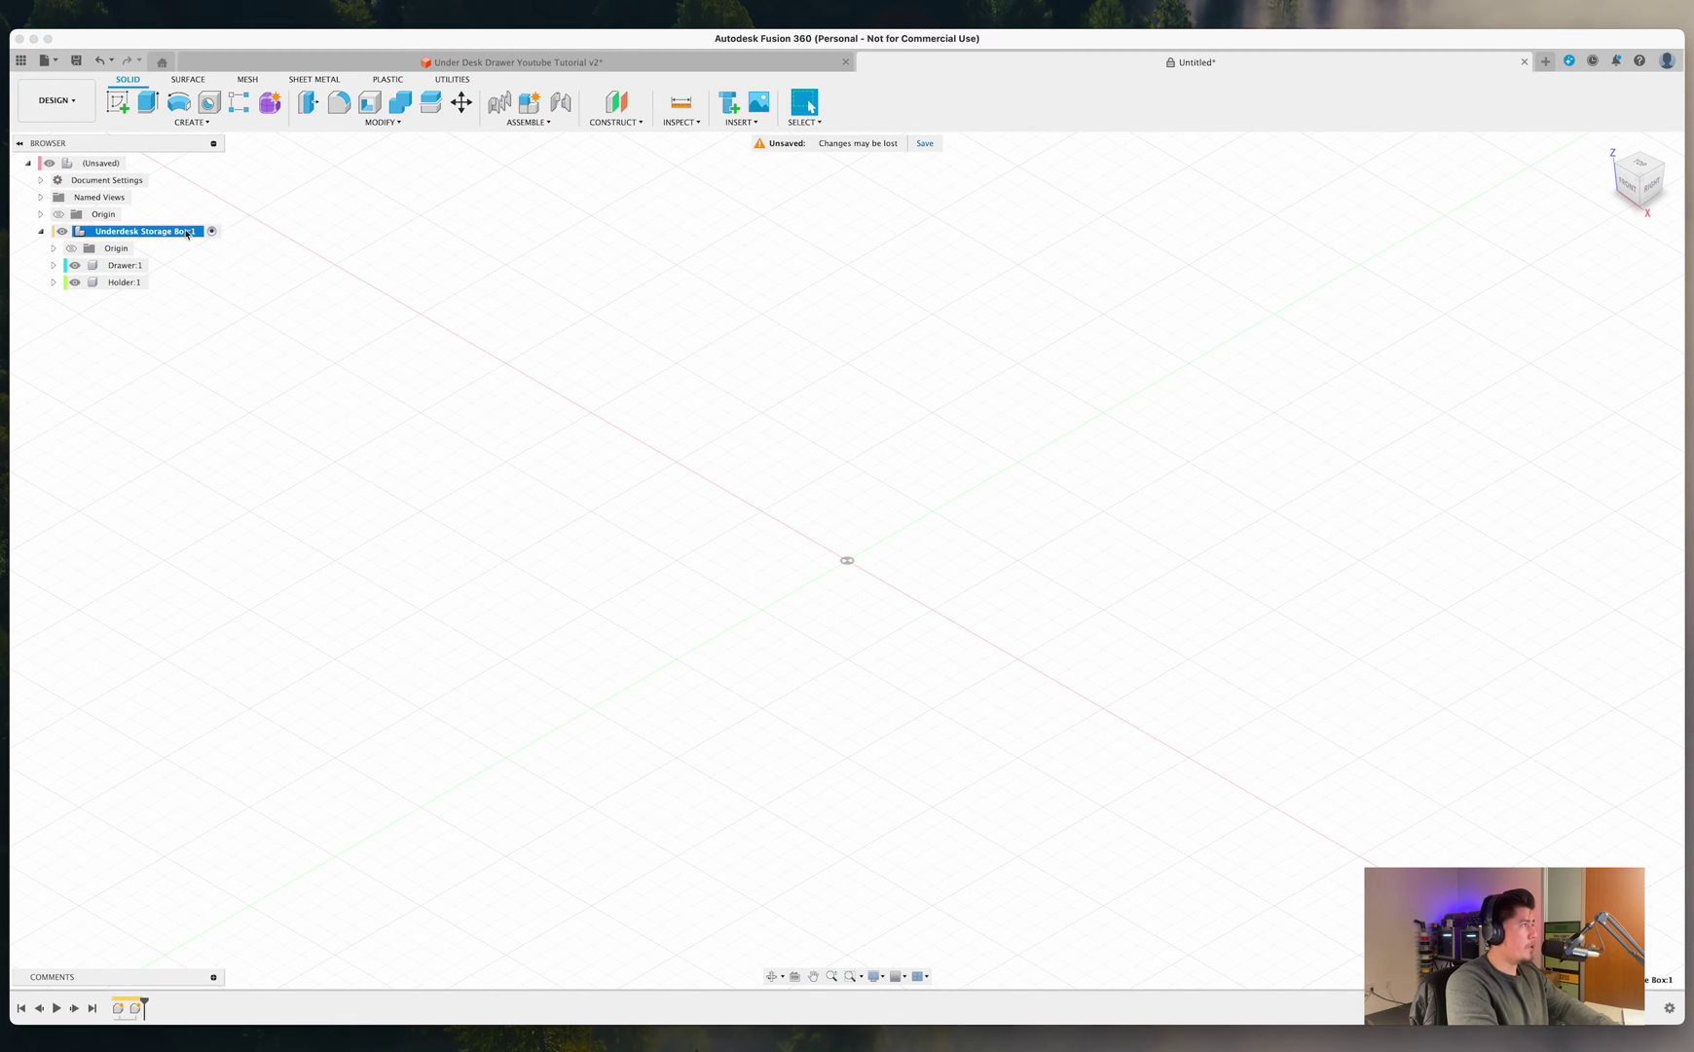
pyautogui.click(119, 266)
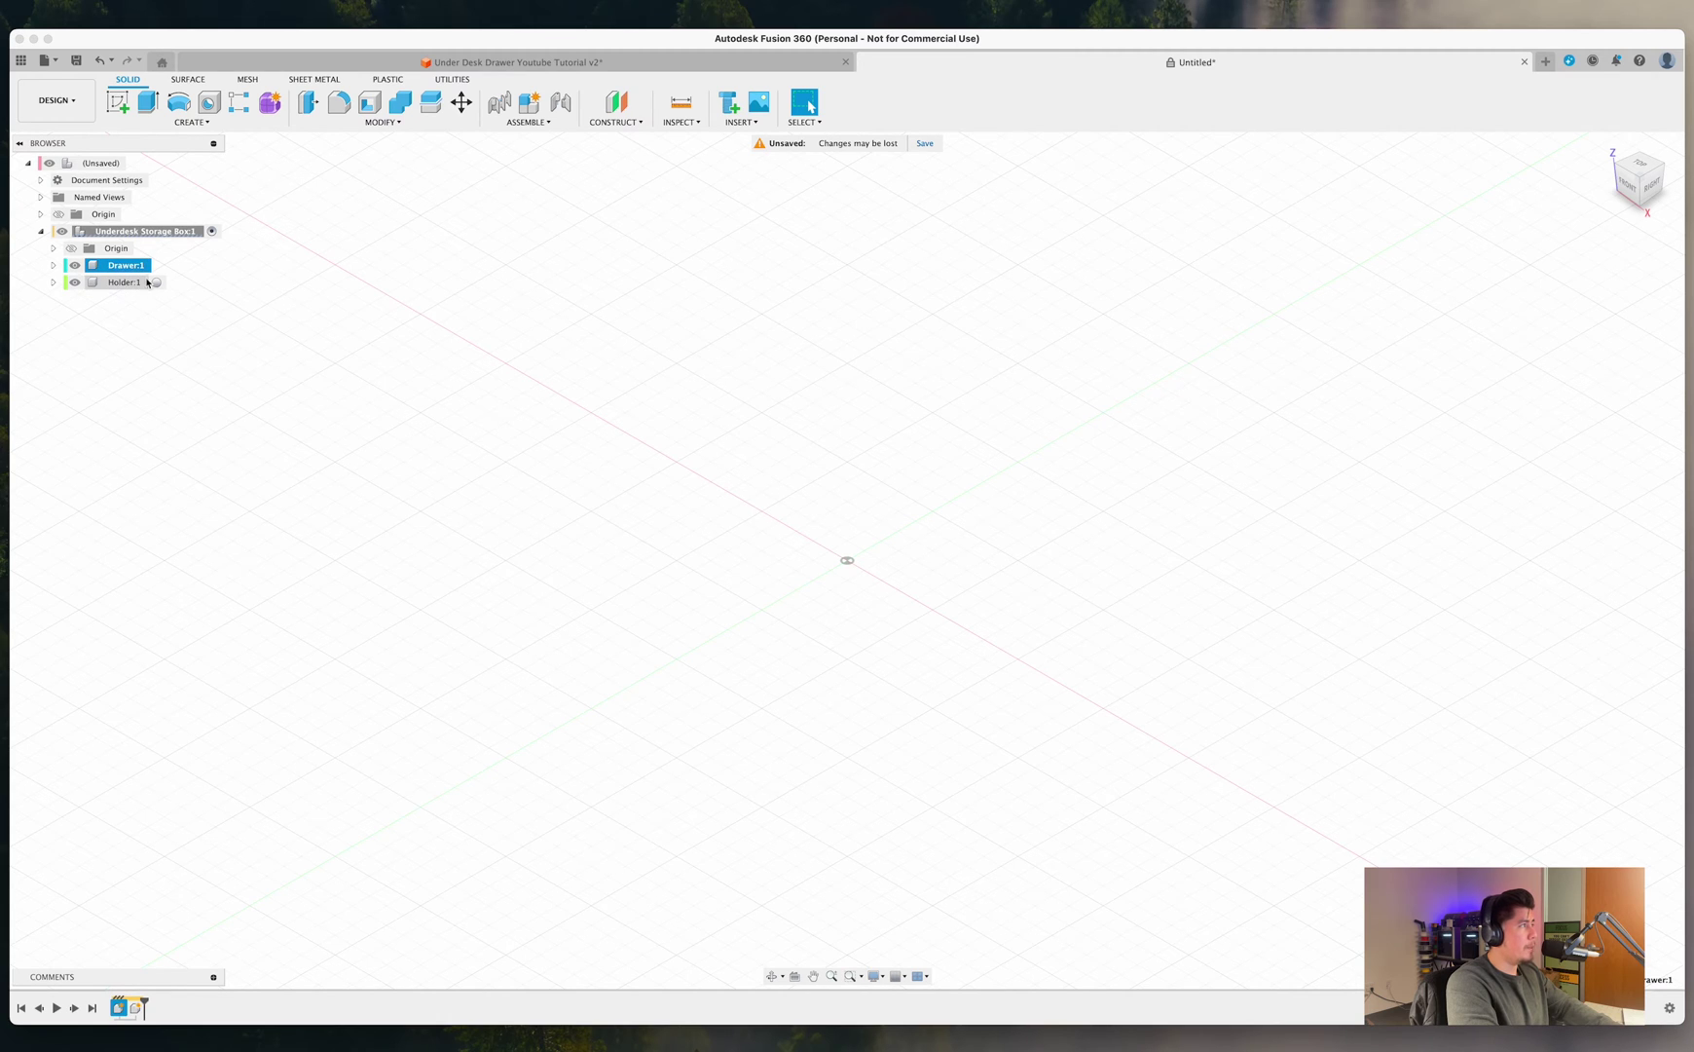
pyautogui.click(110, 234)
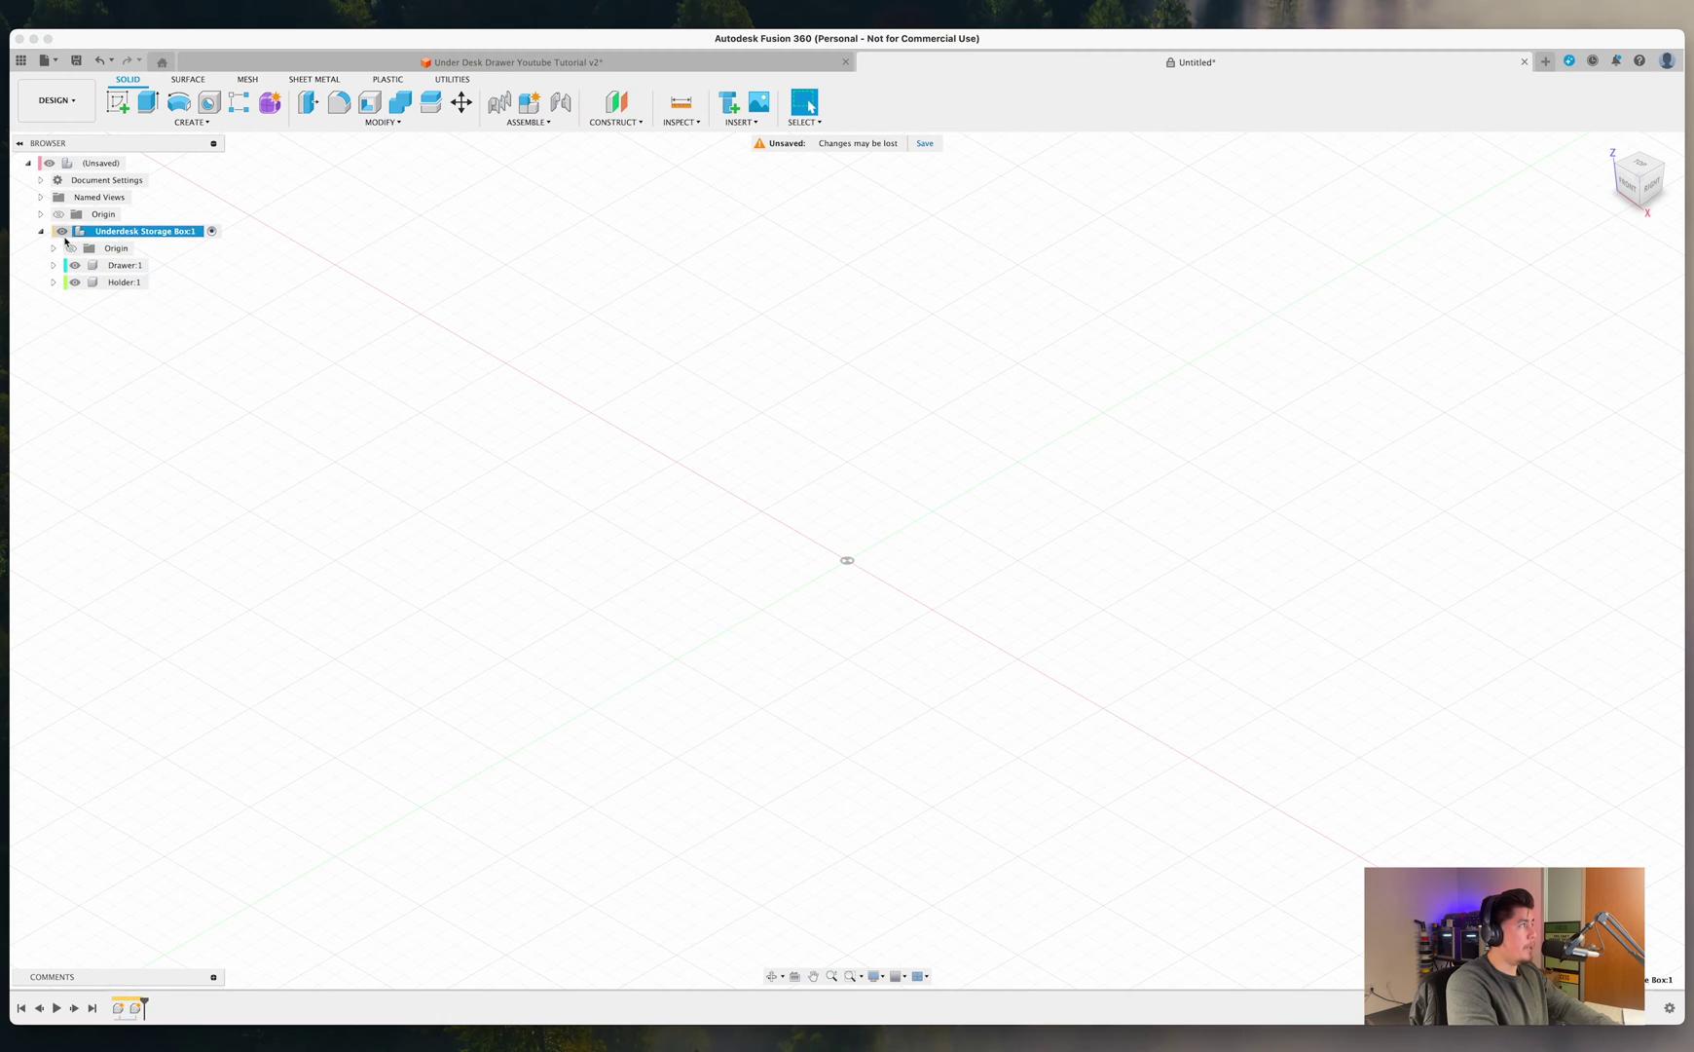
pyautogui.click(63, 233)
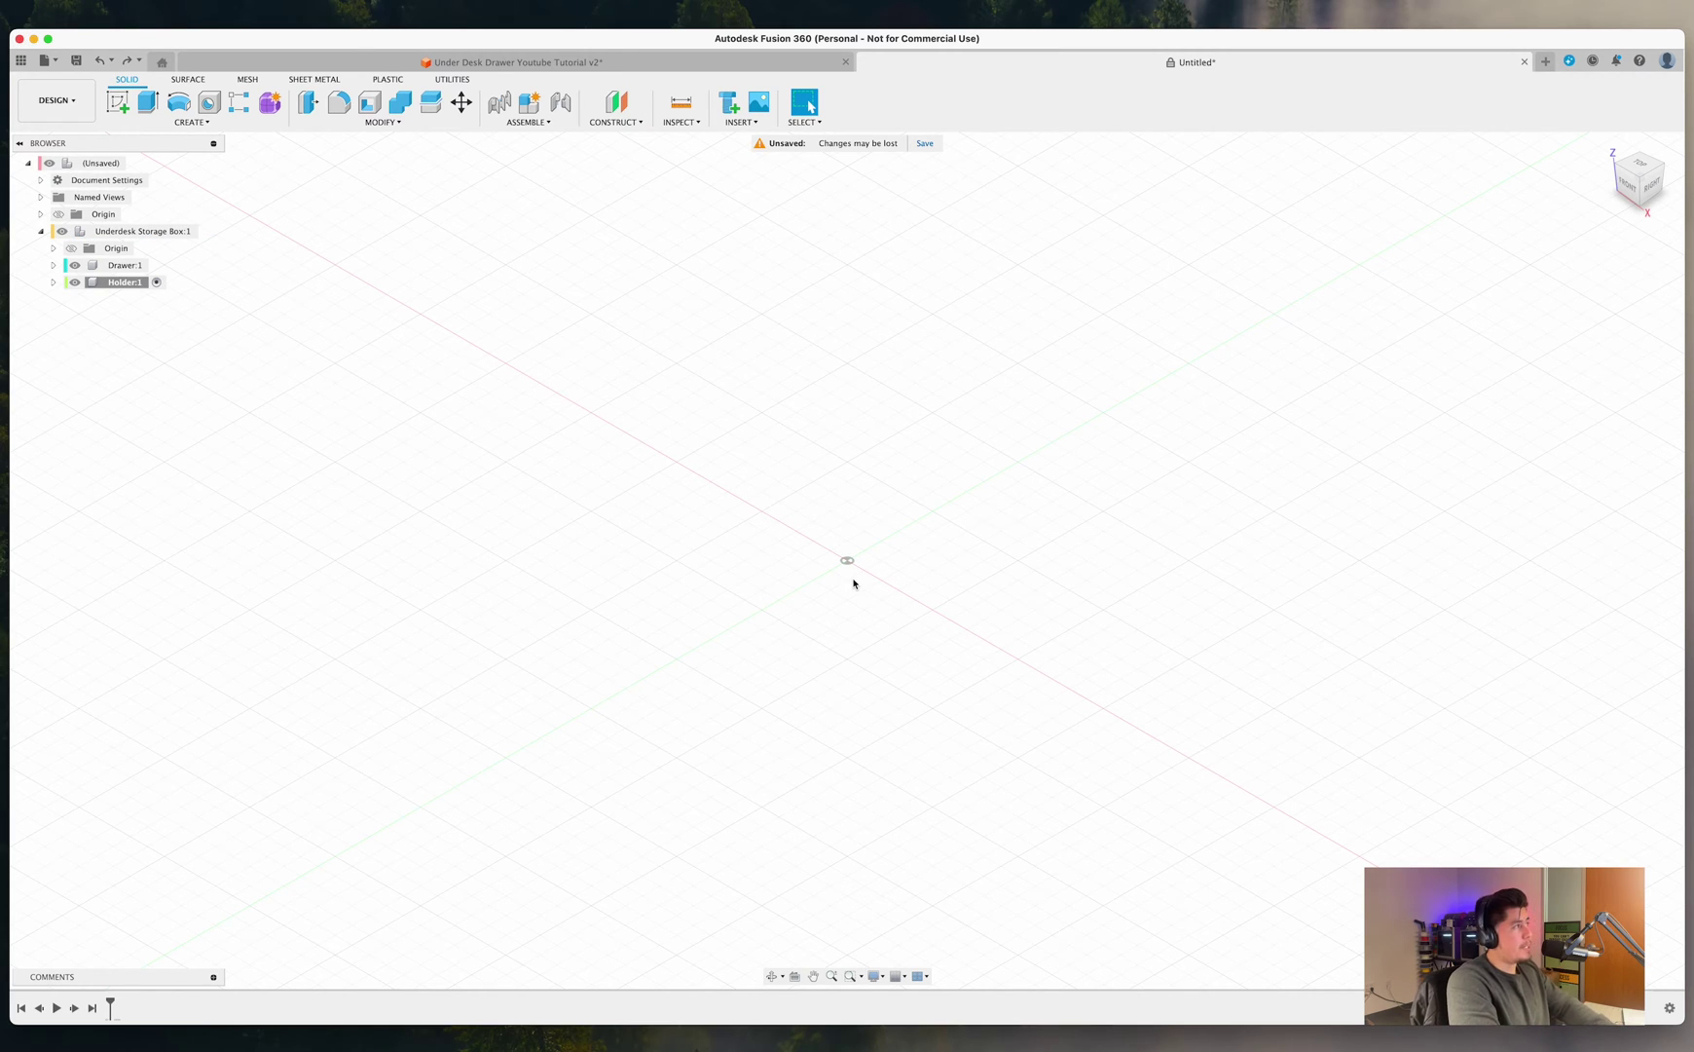
# Start a sketch on the front plane in Holder and draw a center rectangle about 176 mm wide from the origin.
pyautogui.click(122, 108)
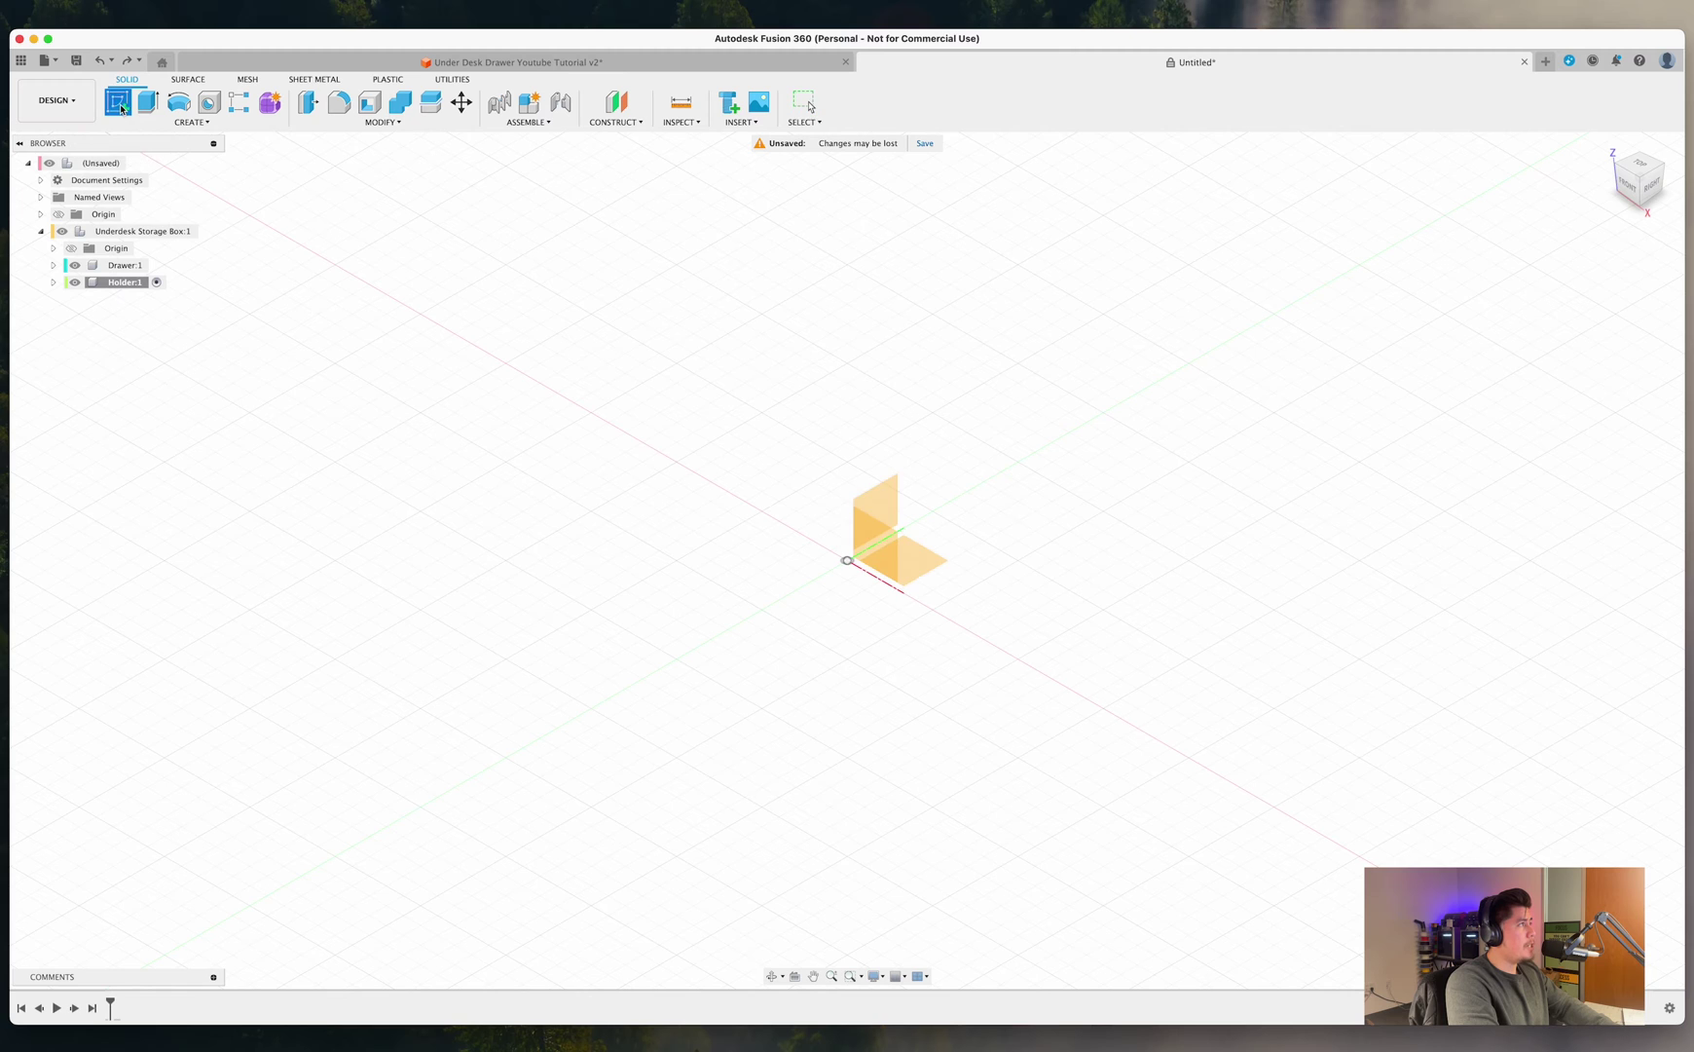
pyautogui.click(889, 539)
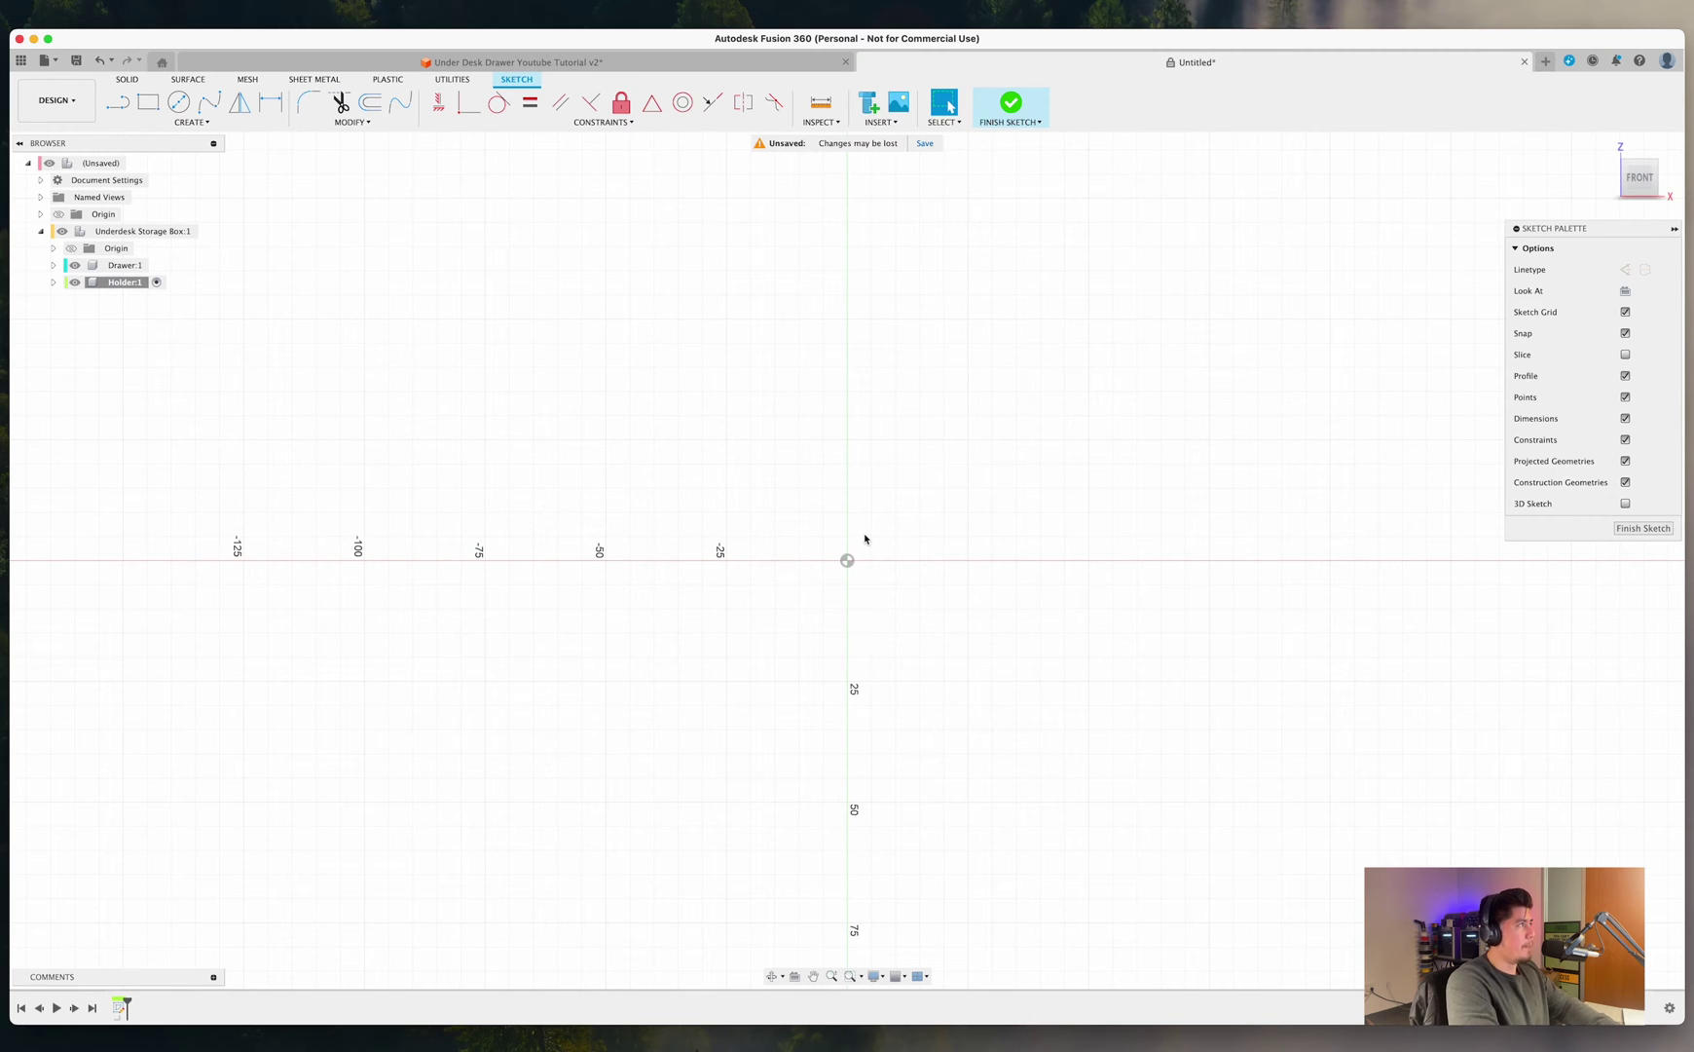
pyautogui.click(143, 122)
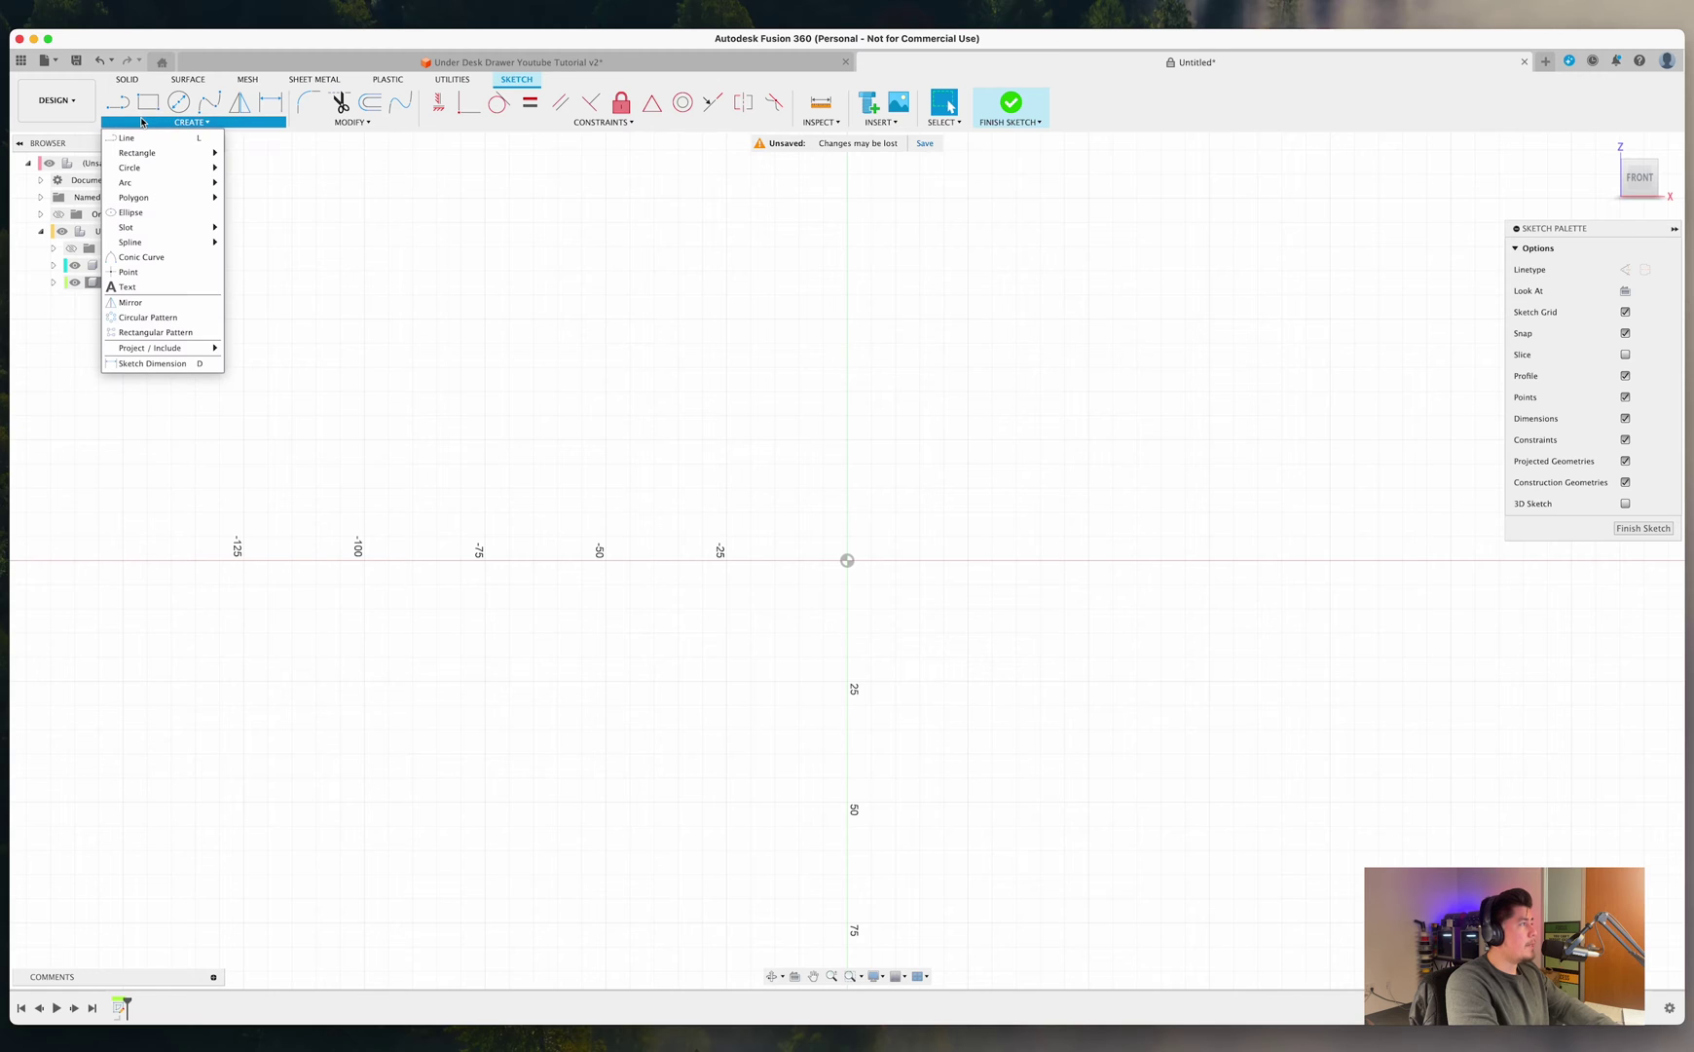
pyautogui.moveTo(219, 151)
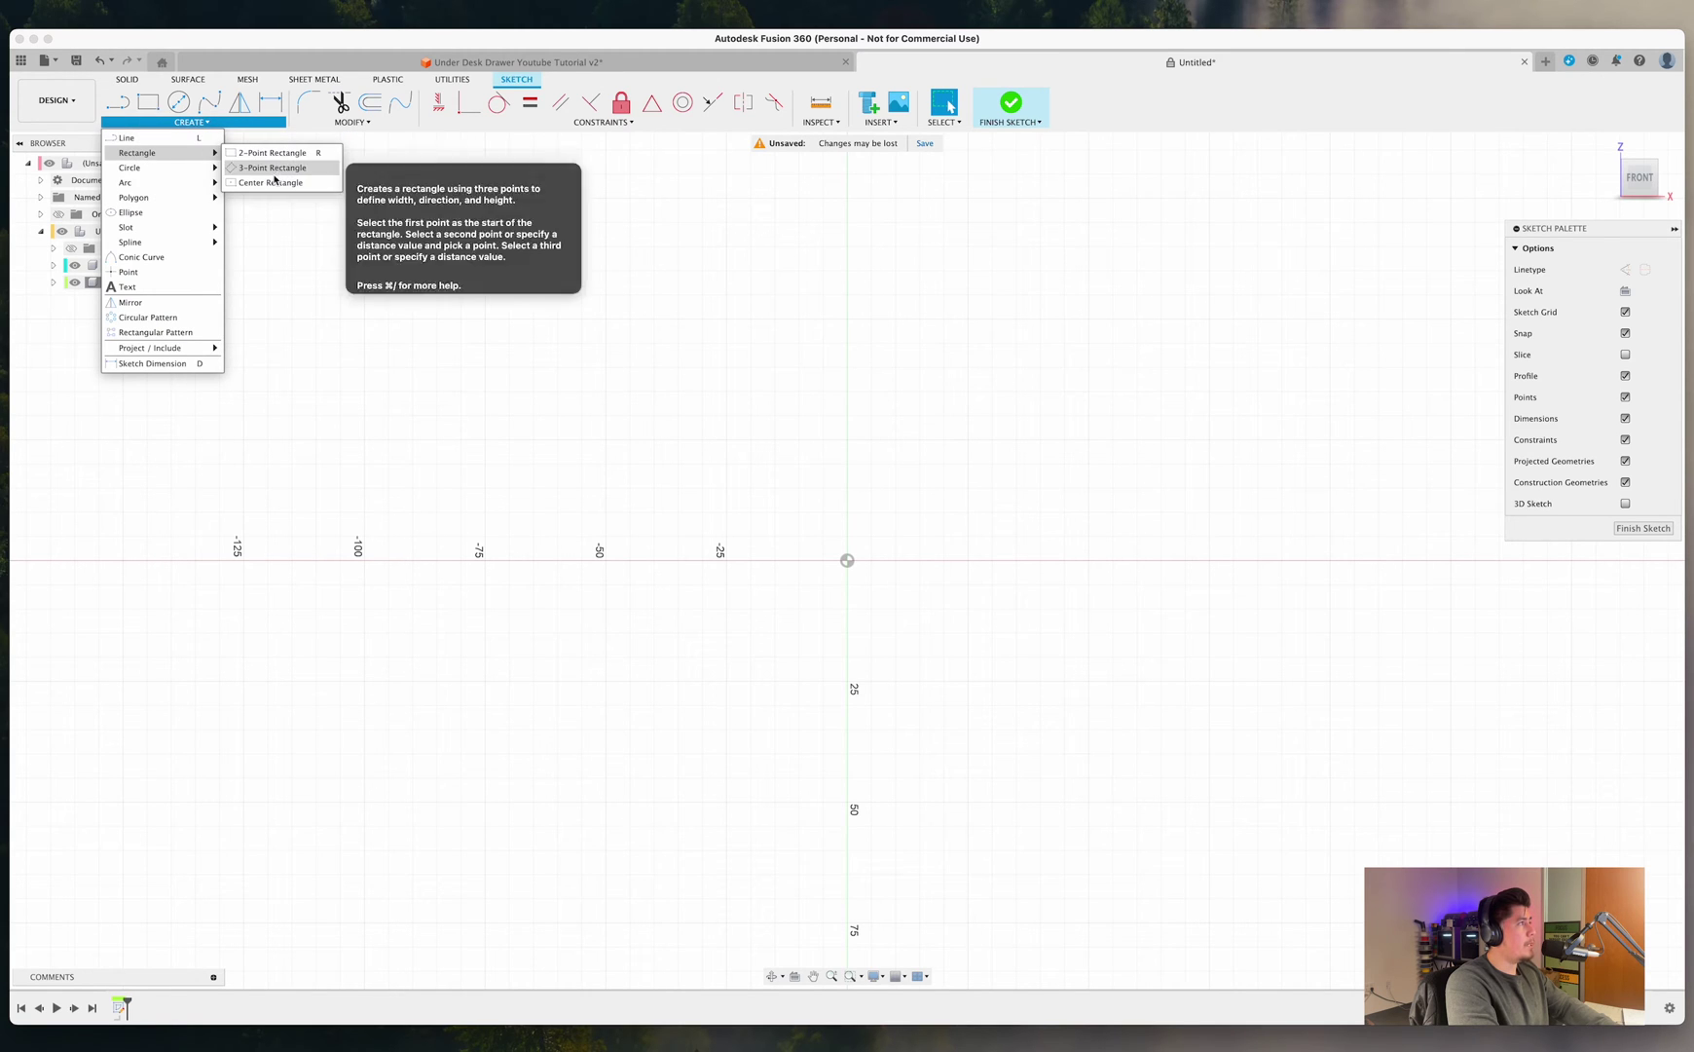
pyautogui.click(274, 183)
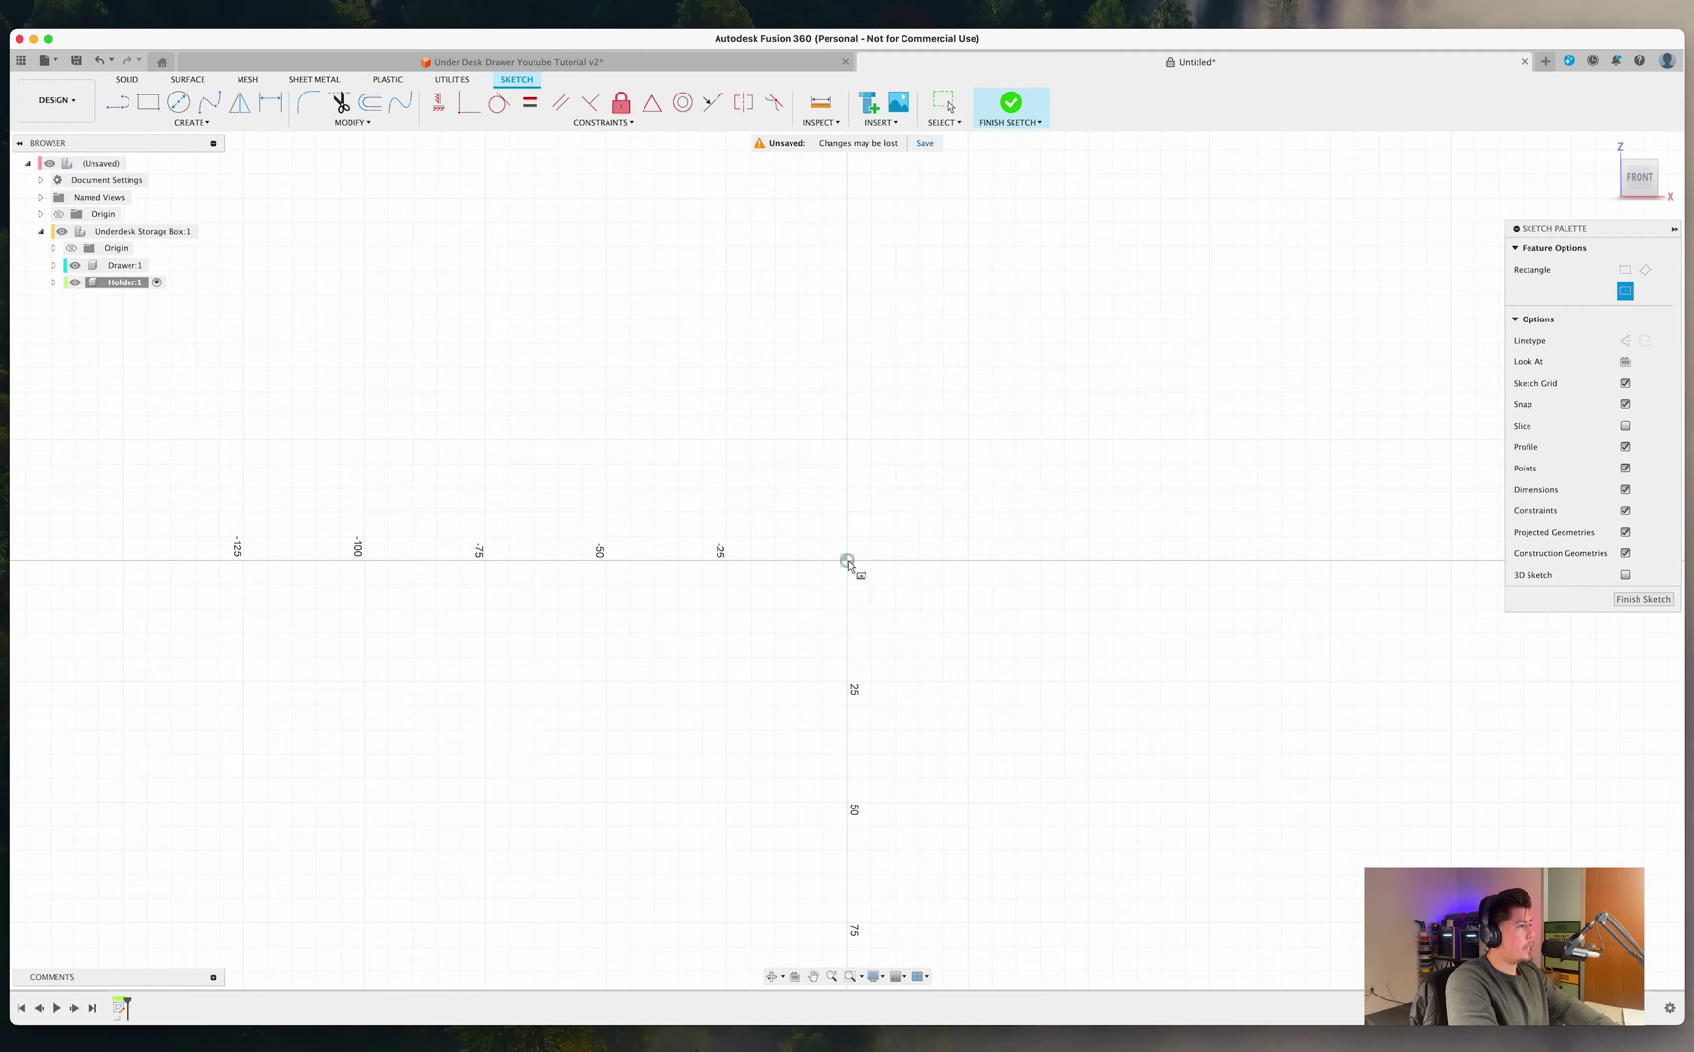
pyautogui.click(847, 560)
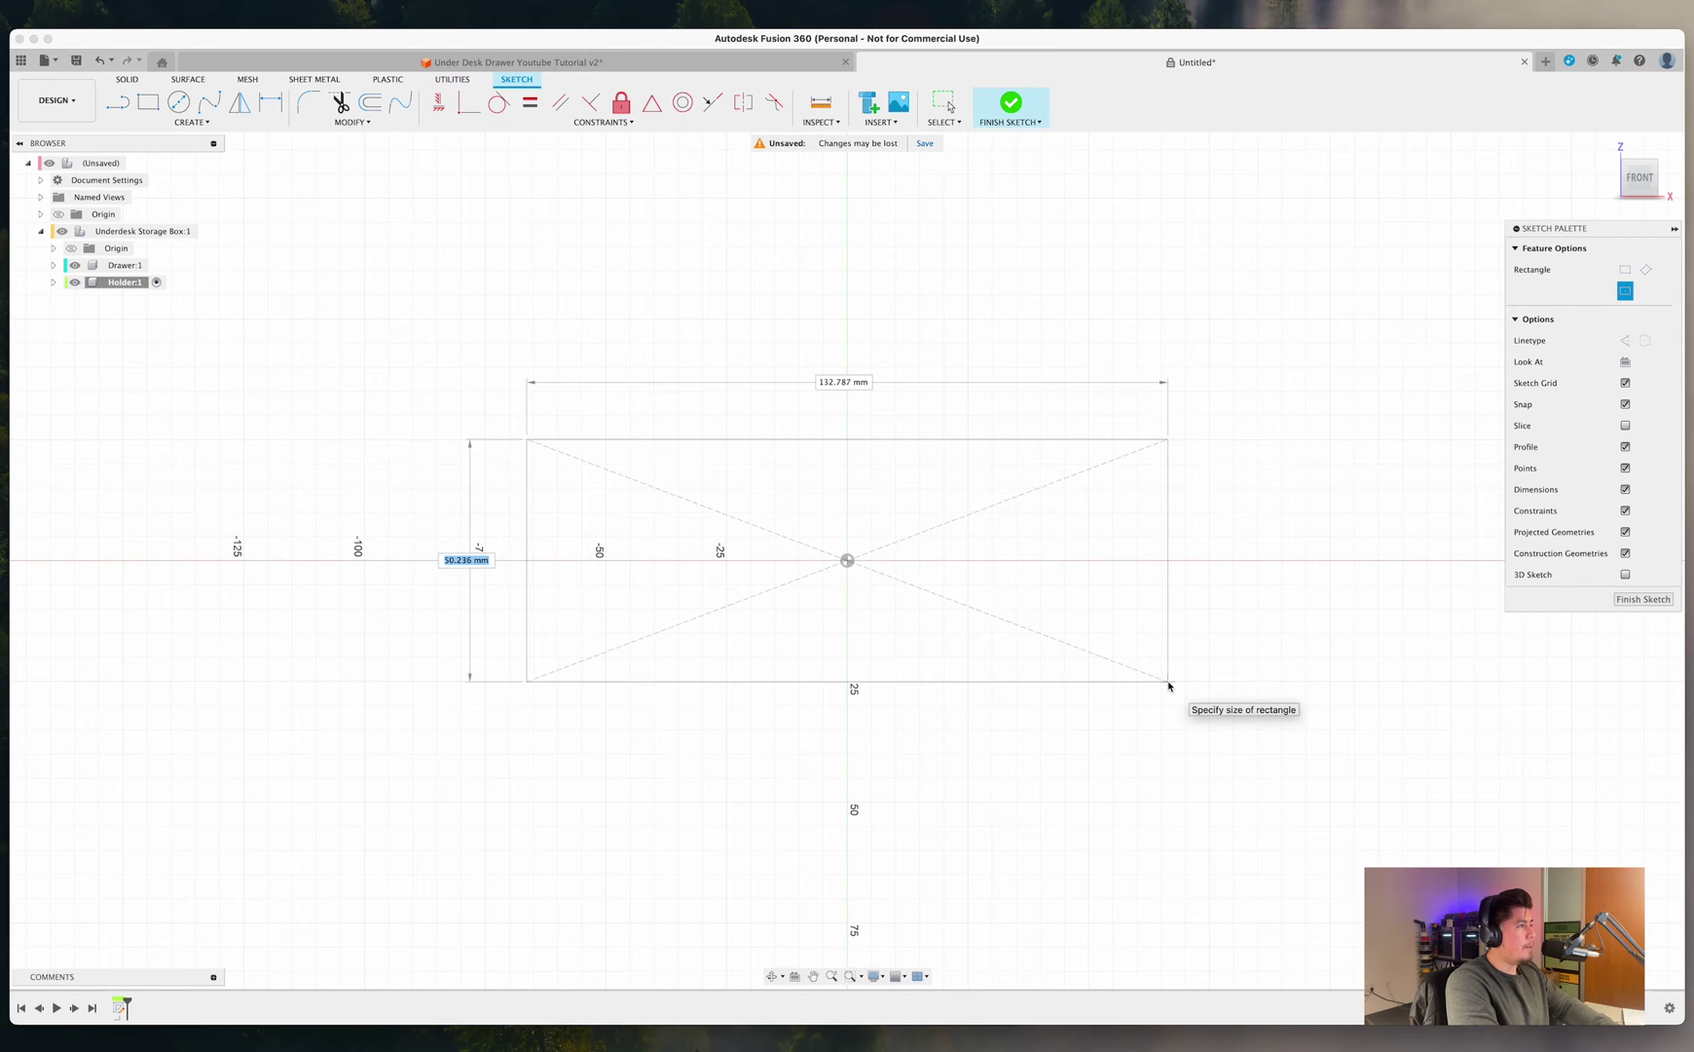
pyautogui.click(1272, 751)
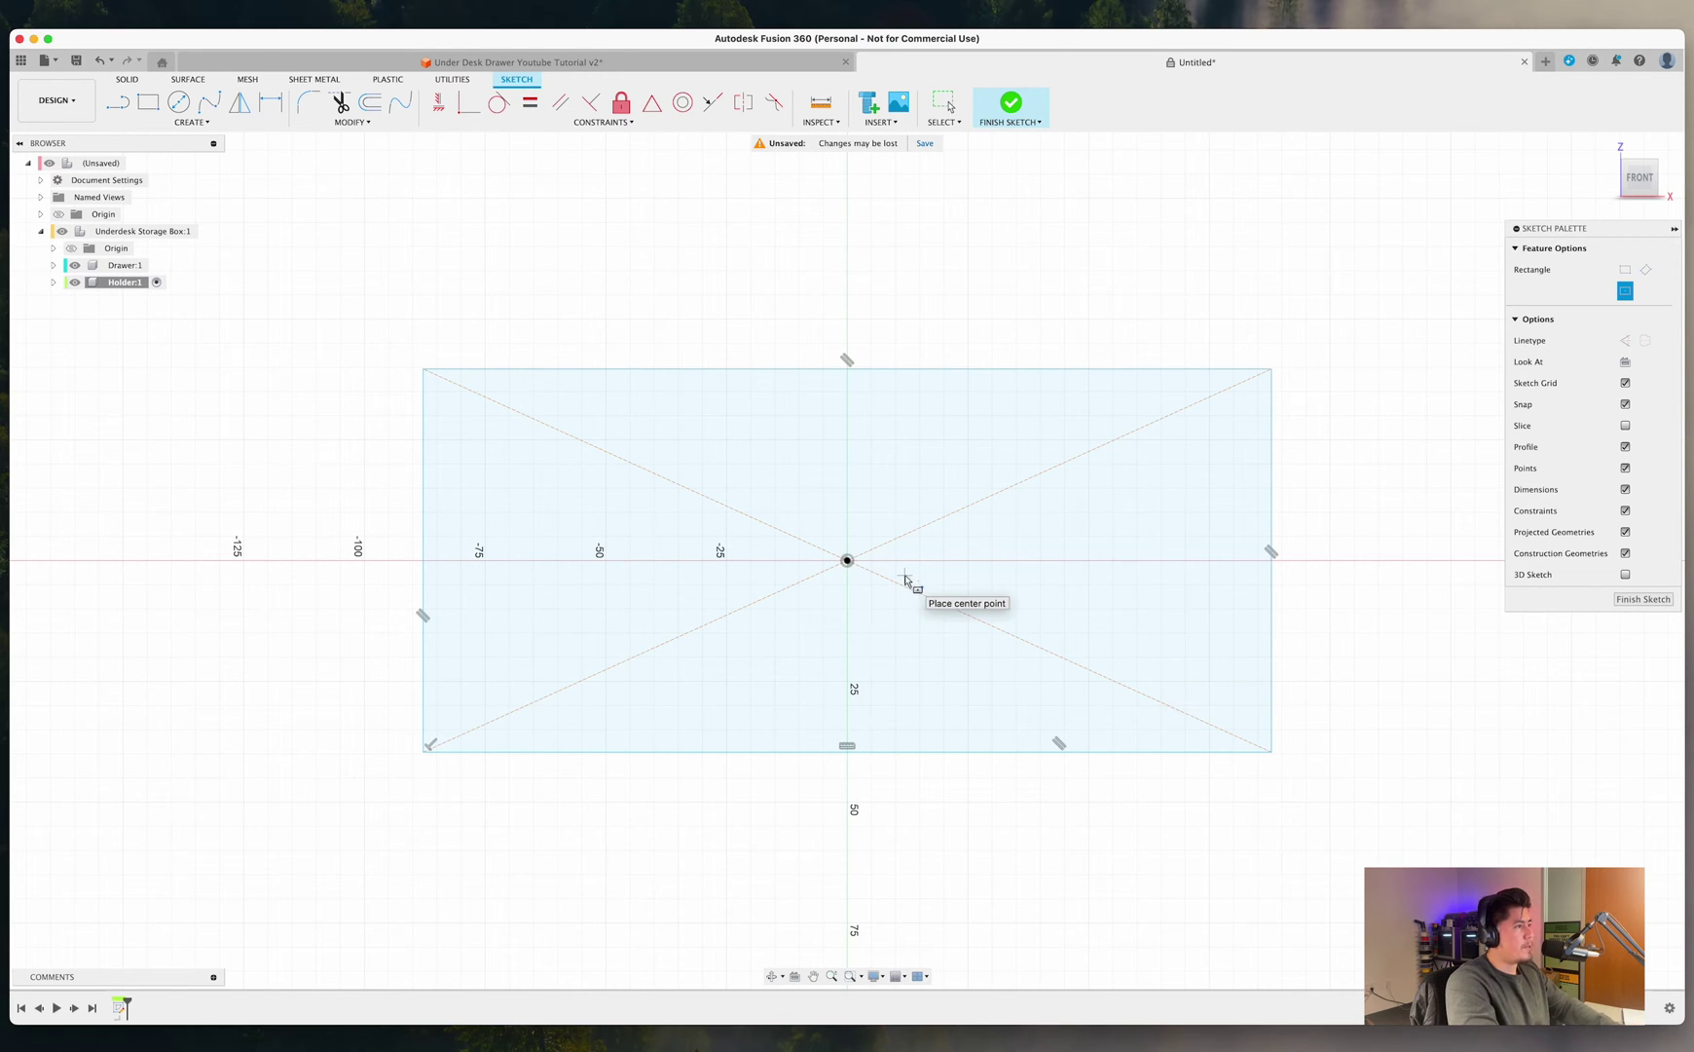
# Dimension the rectangle's upper edge and set its width to 100 mm.
pyautogui.press('d')
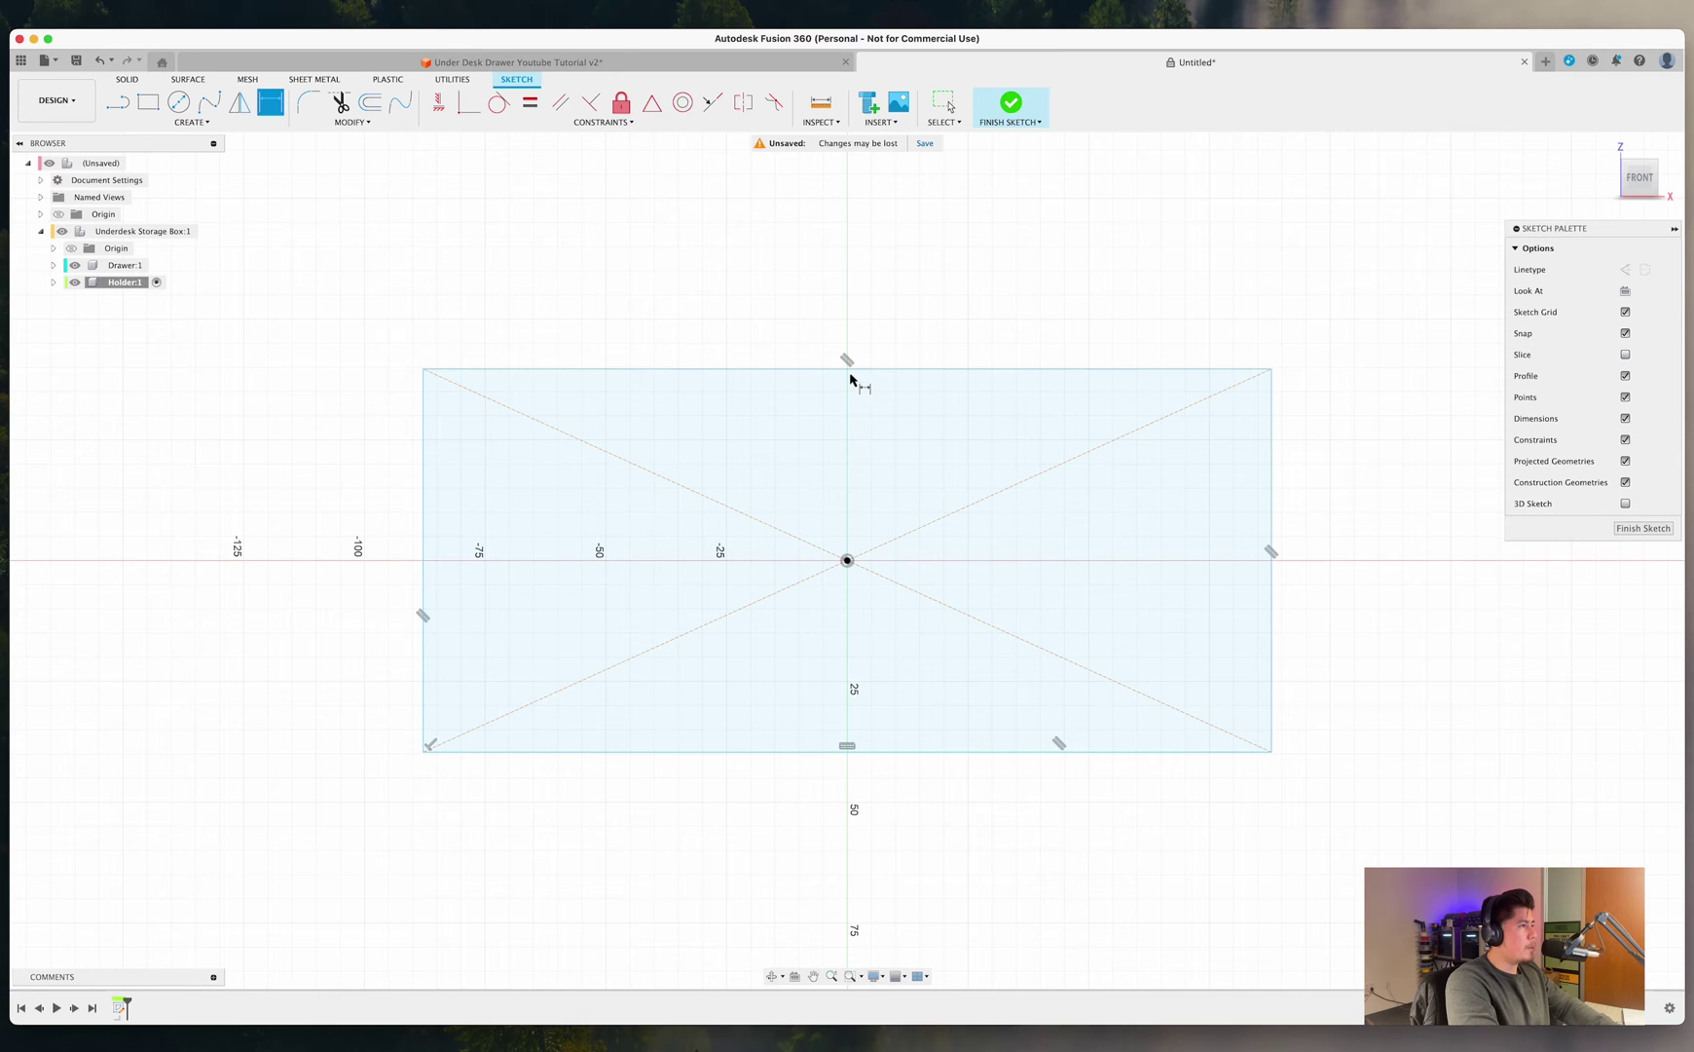
pyautogui.click(873, 372)
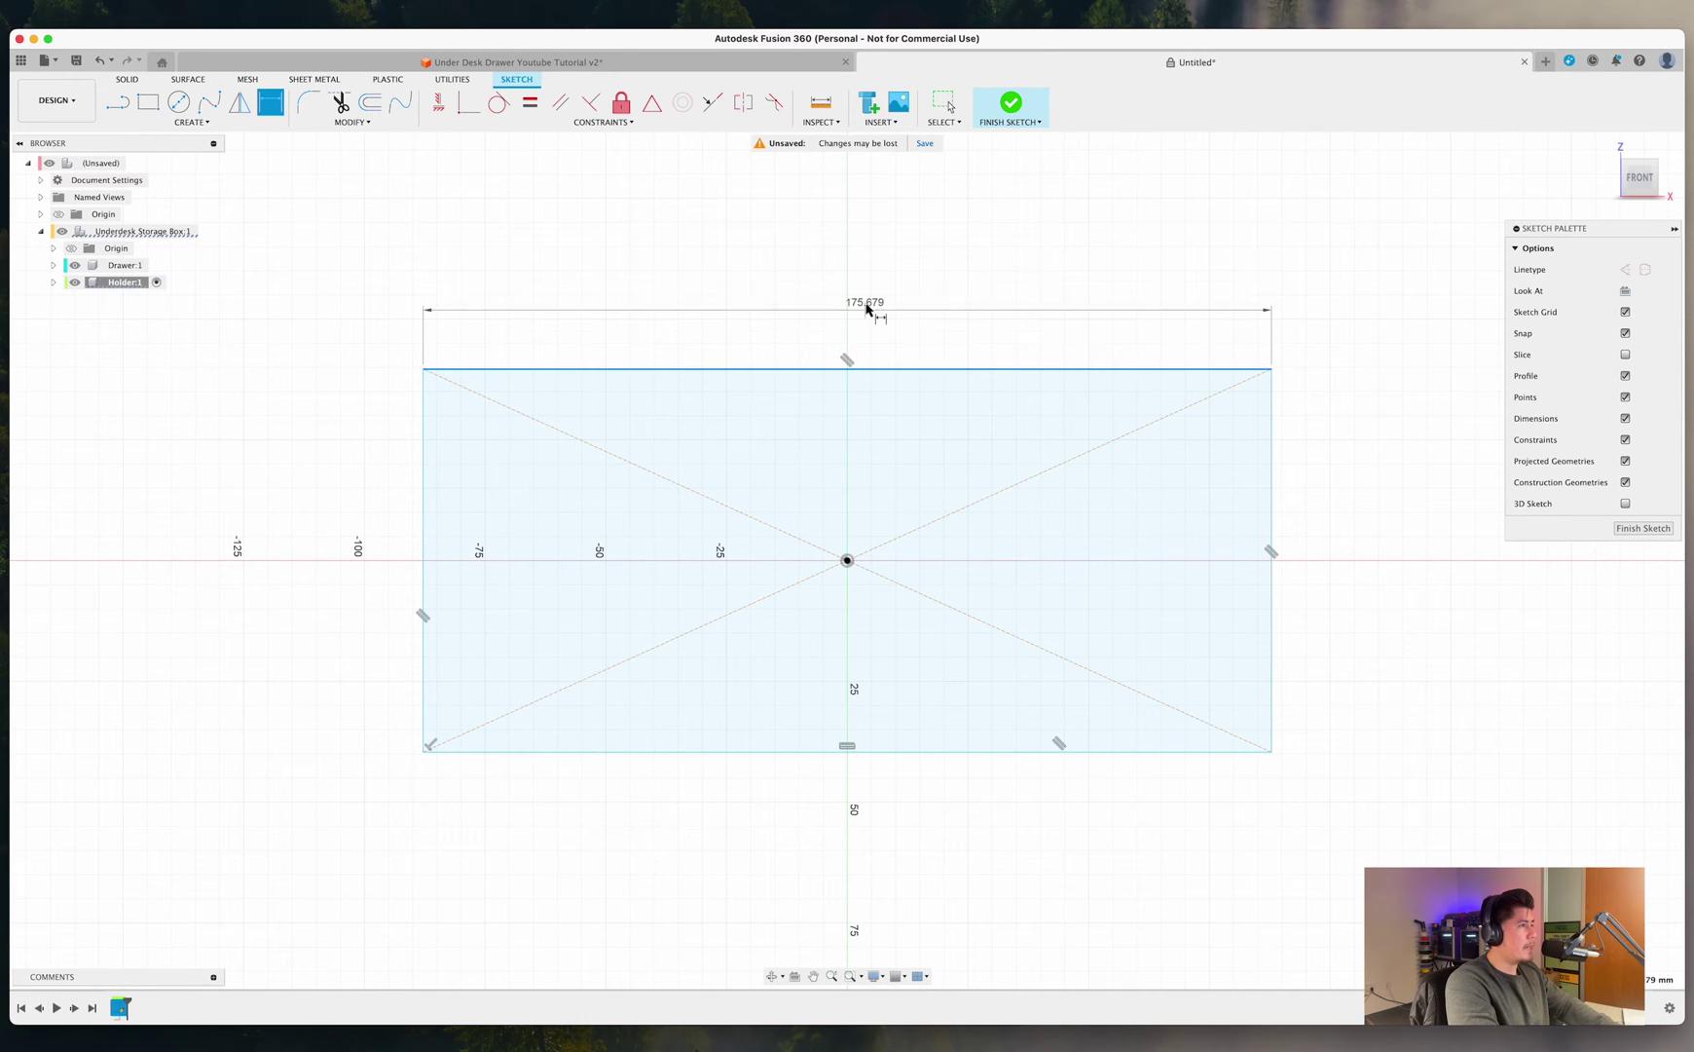
pyautogui.click(867, 300)
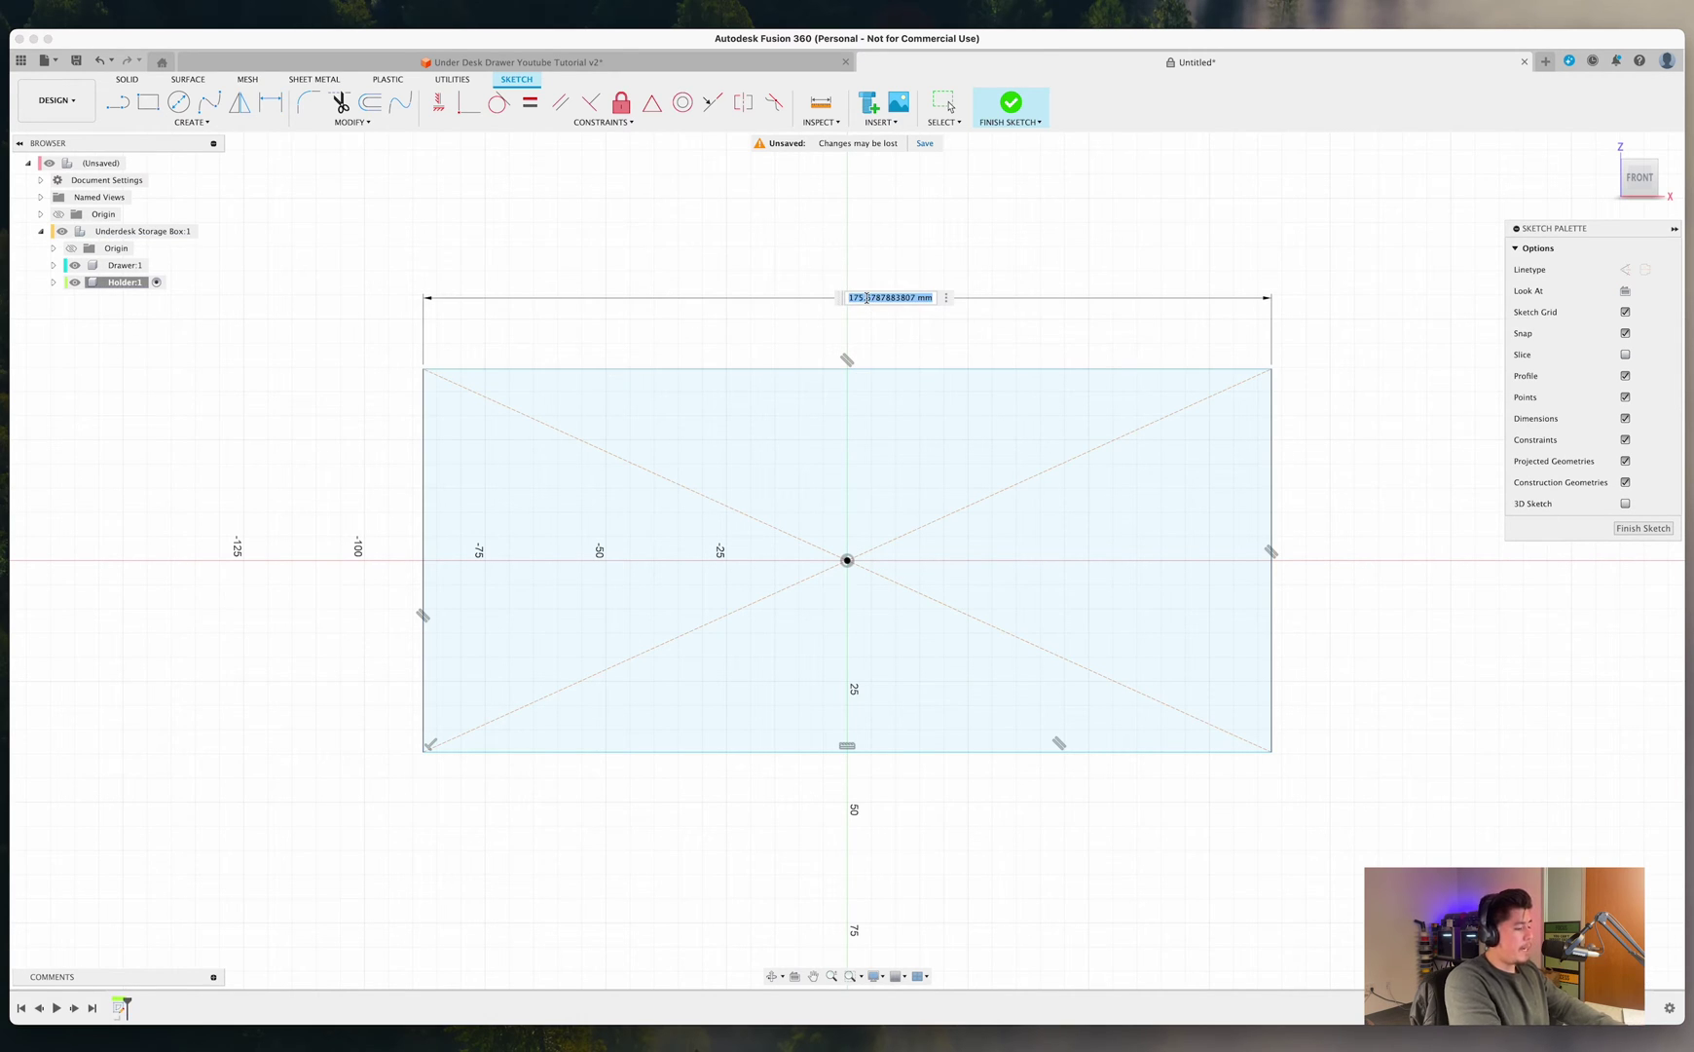
pyautogui.write('100')
pyautogui.press('Return')
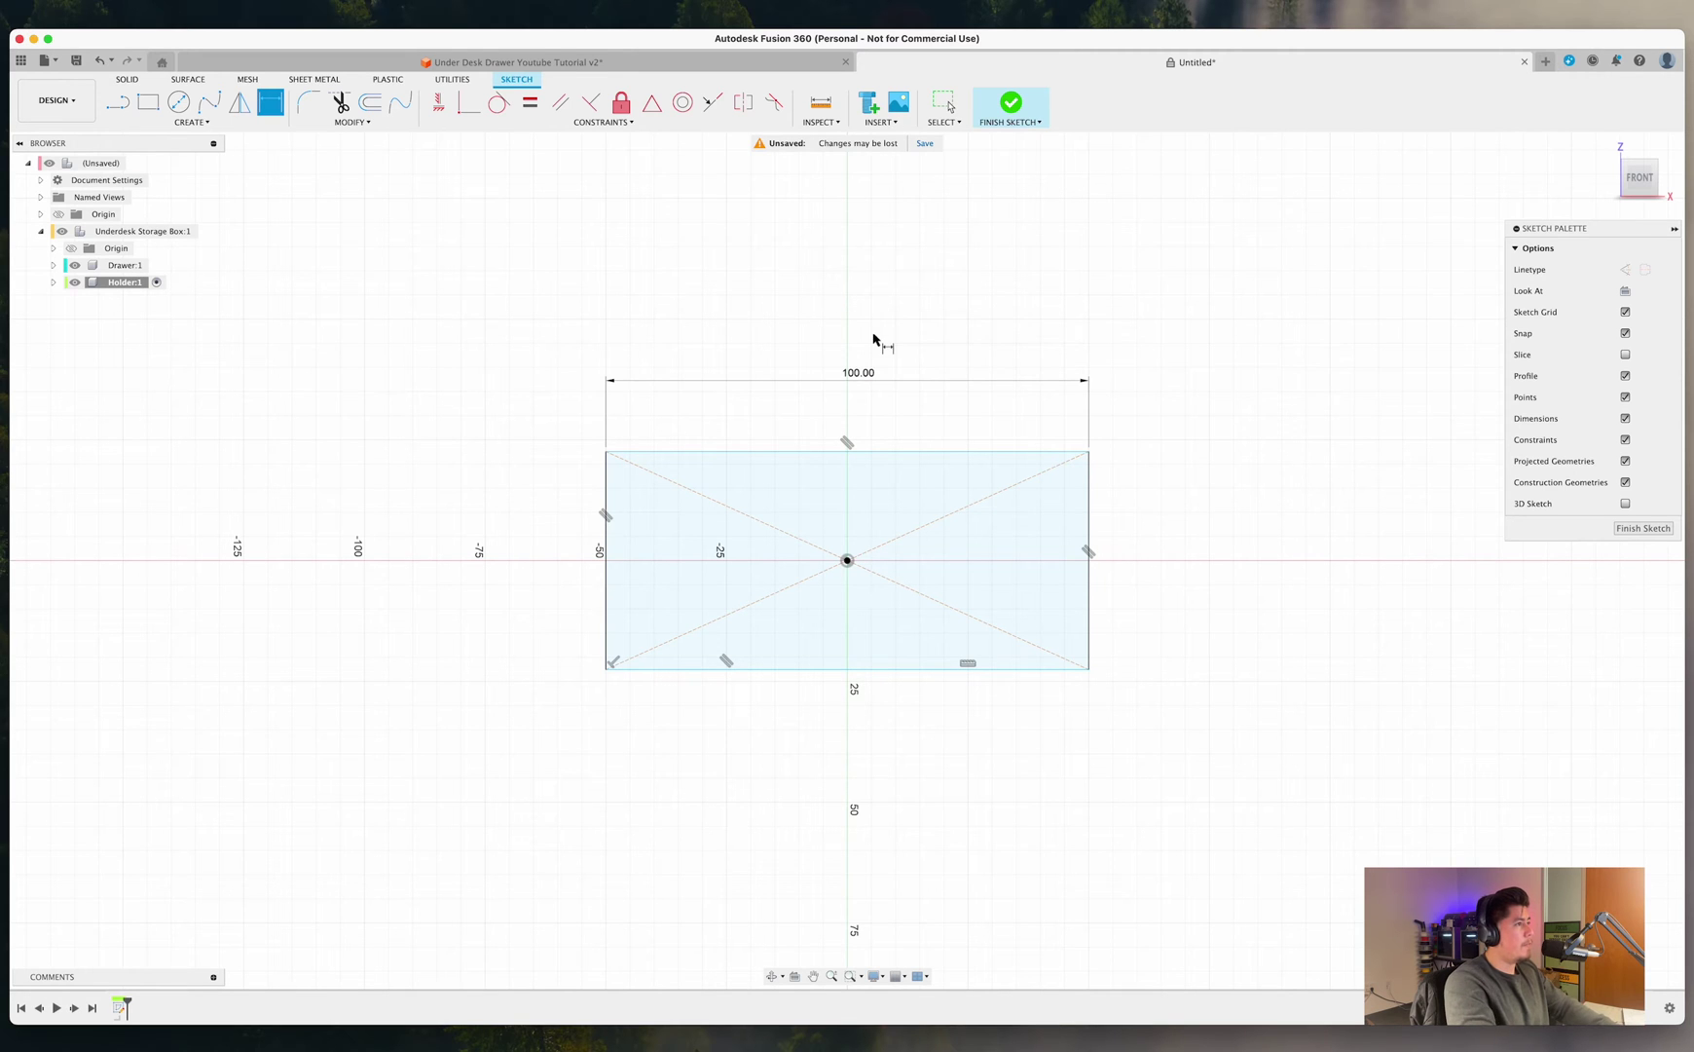
# Dimension the rectangle's vertical side and set its height to 40 mm.
pyautogui.scroll(3, 852, 467)
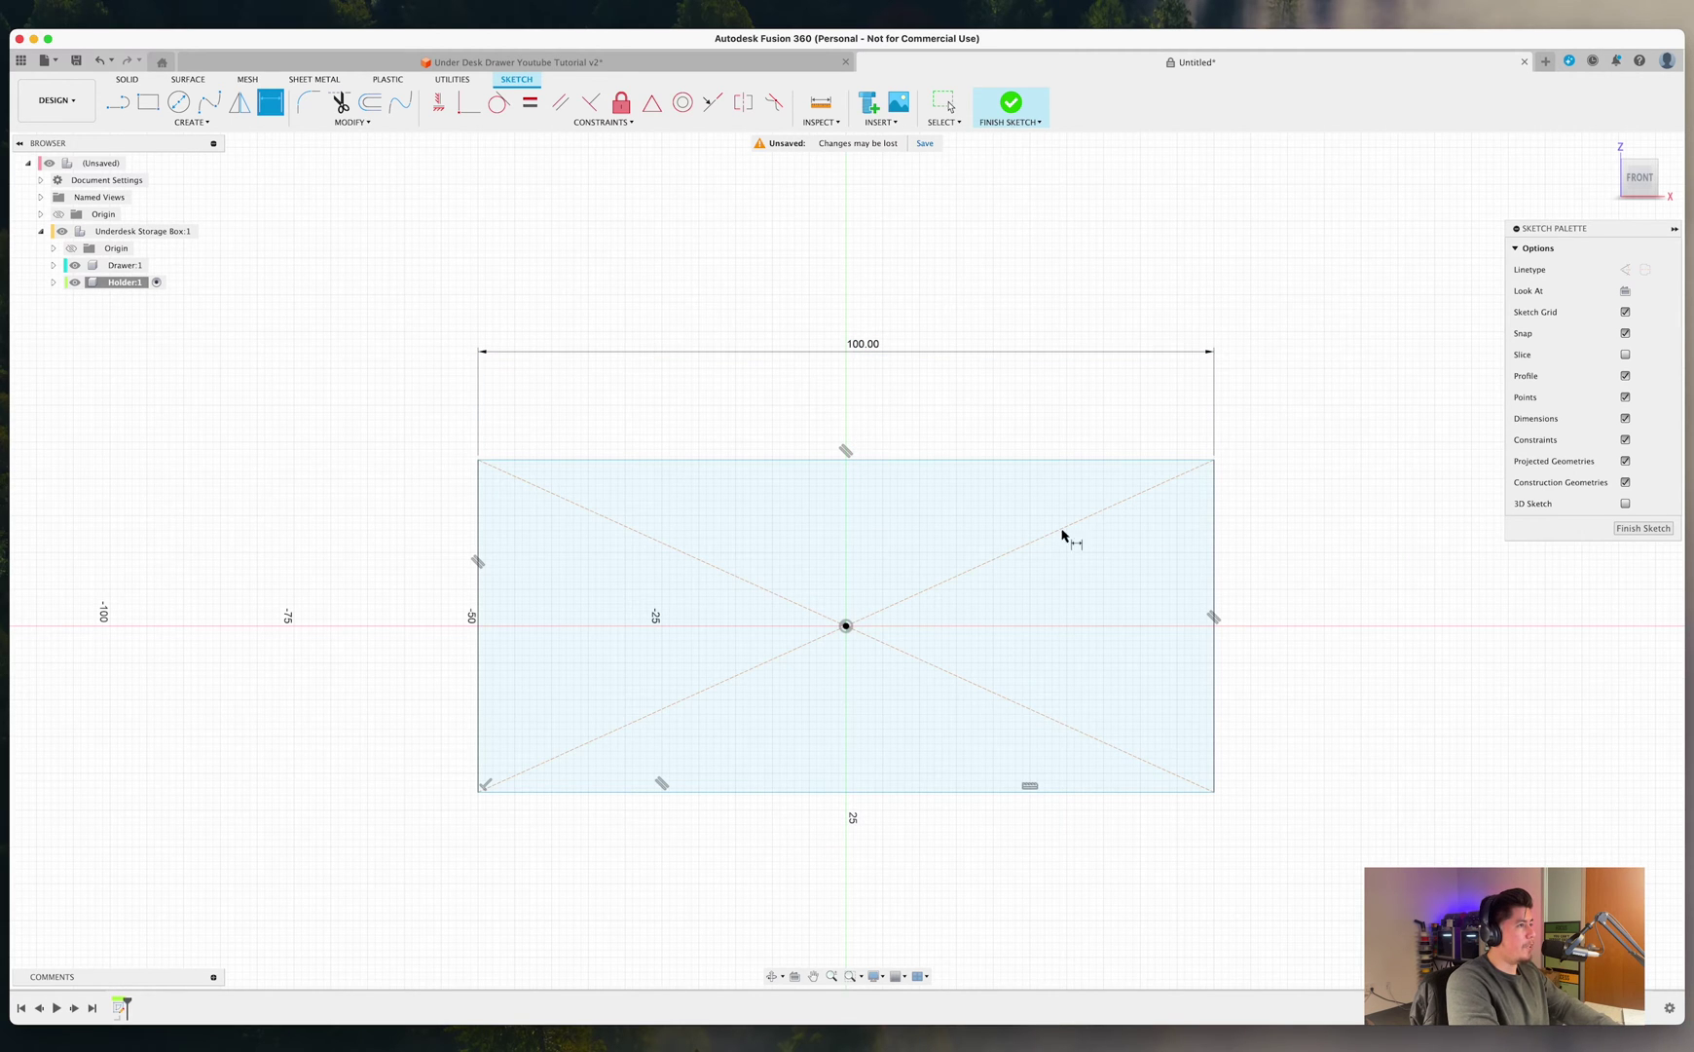
pyautogui.click(479, 649)
pyautogui.click(366, 634)
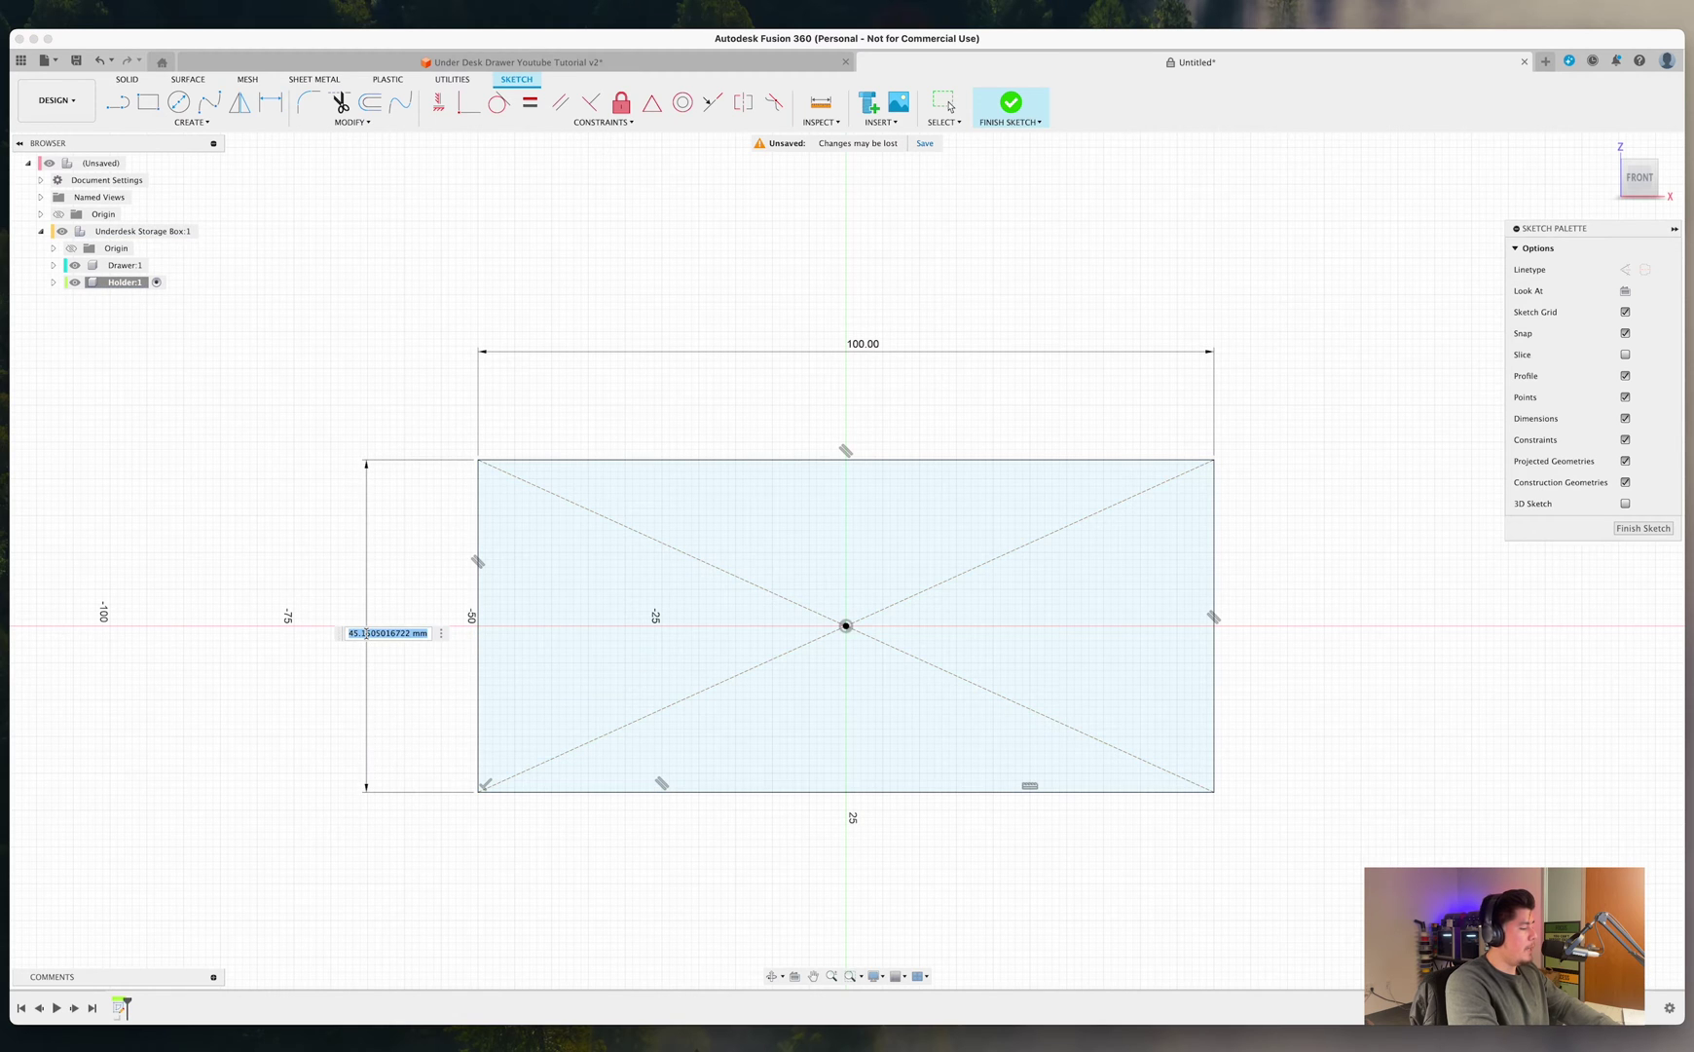
pyautogui.write('409')
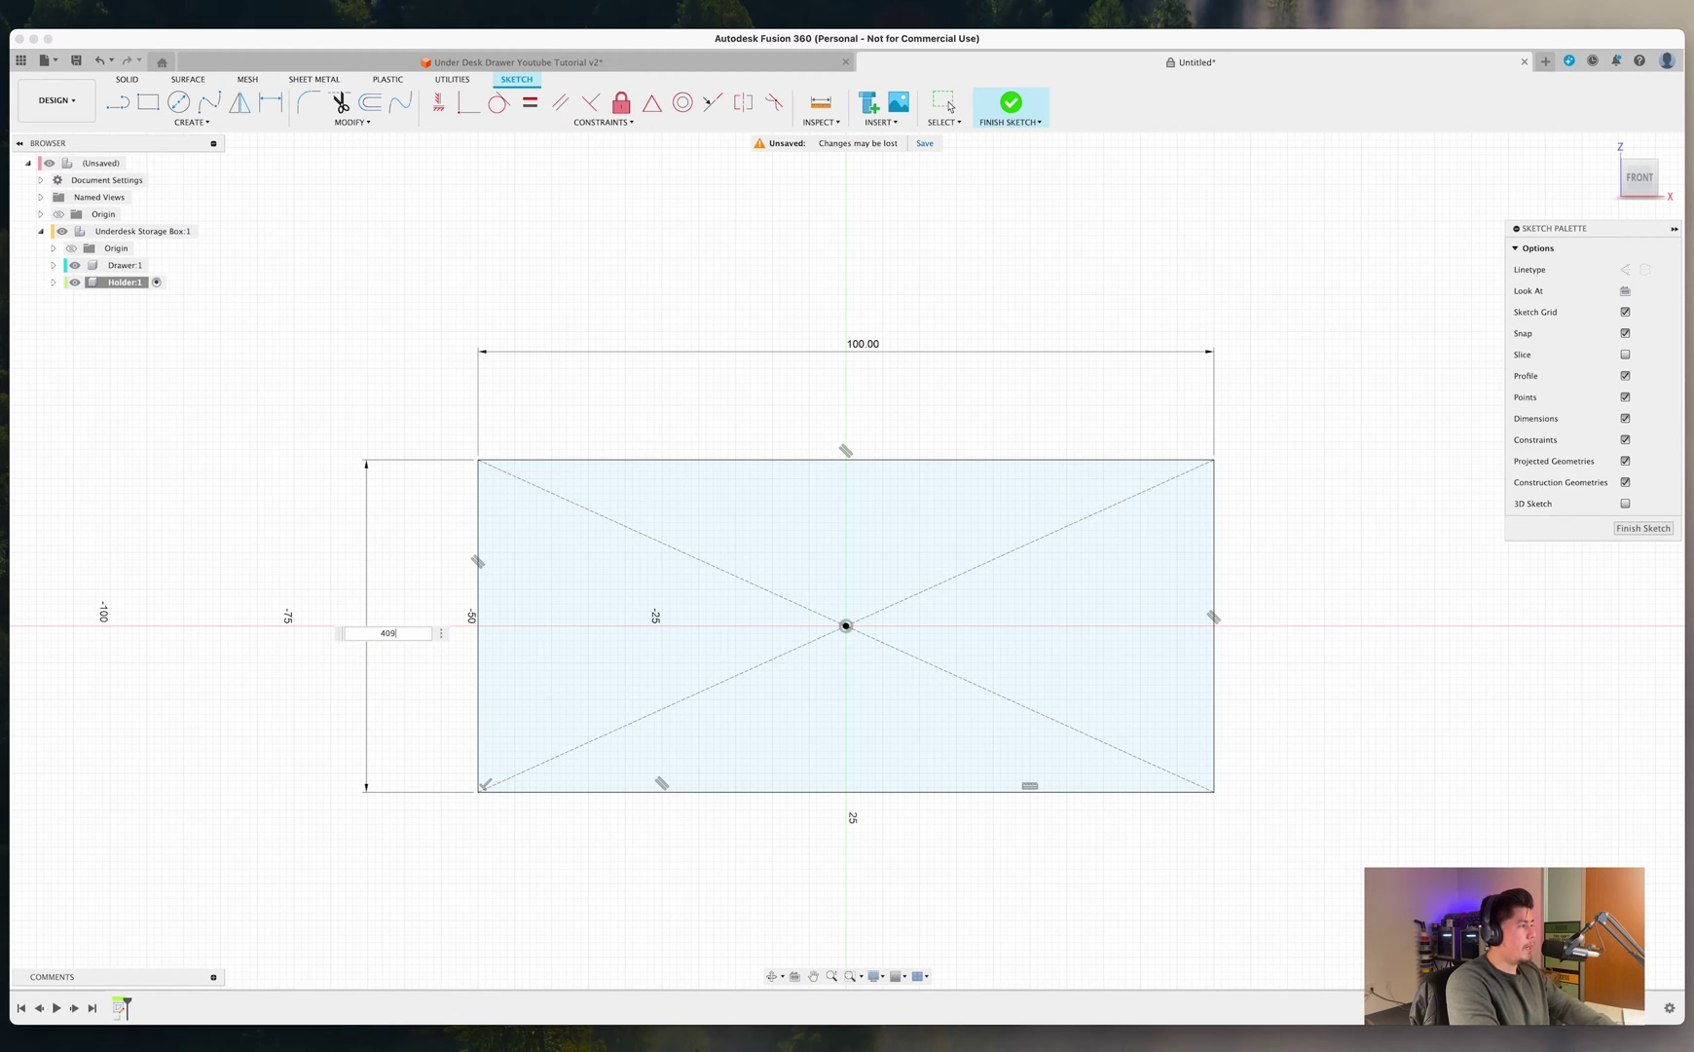
pyautogui.press('Return')
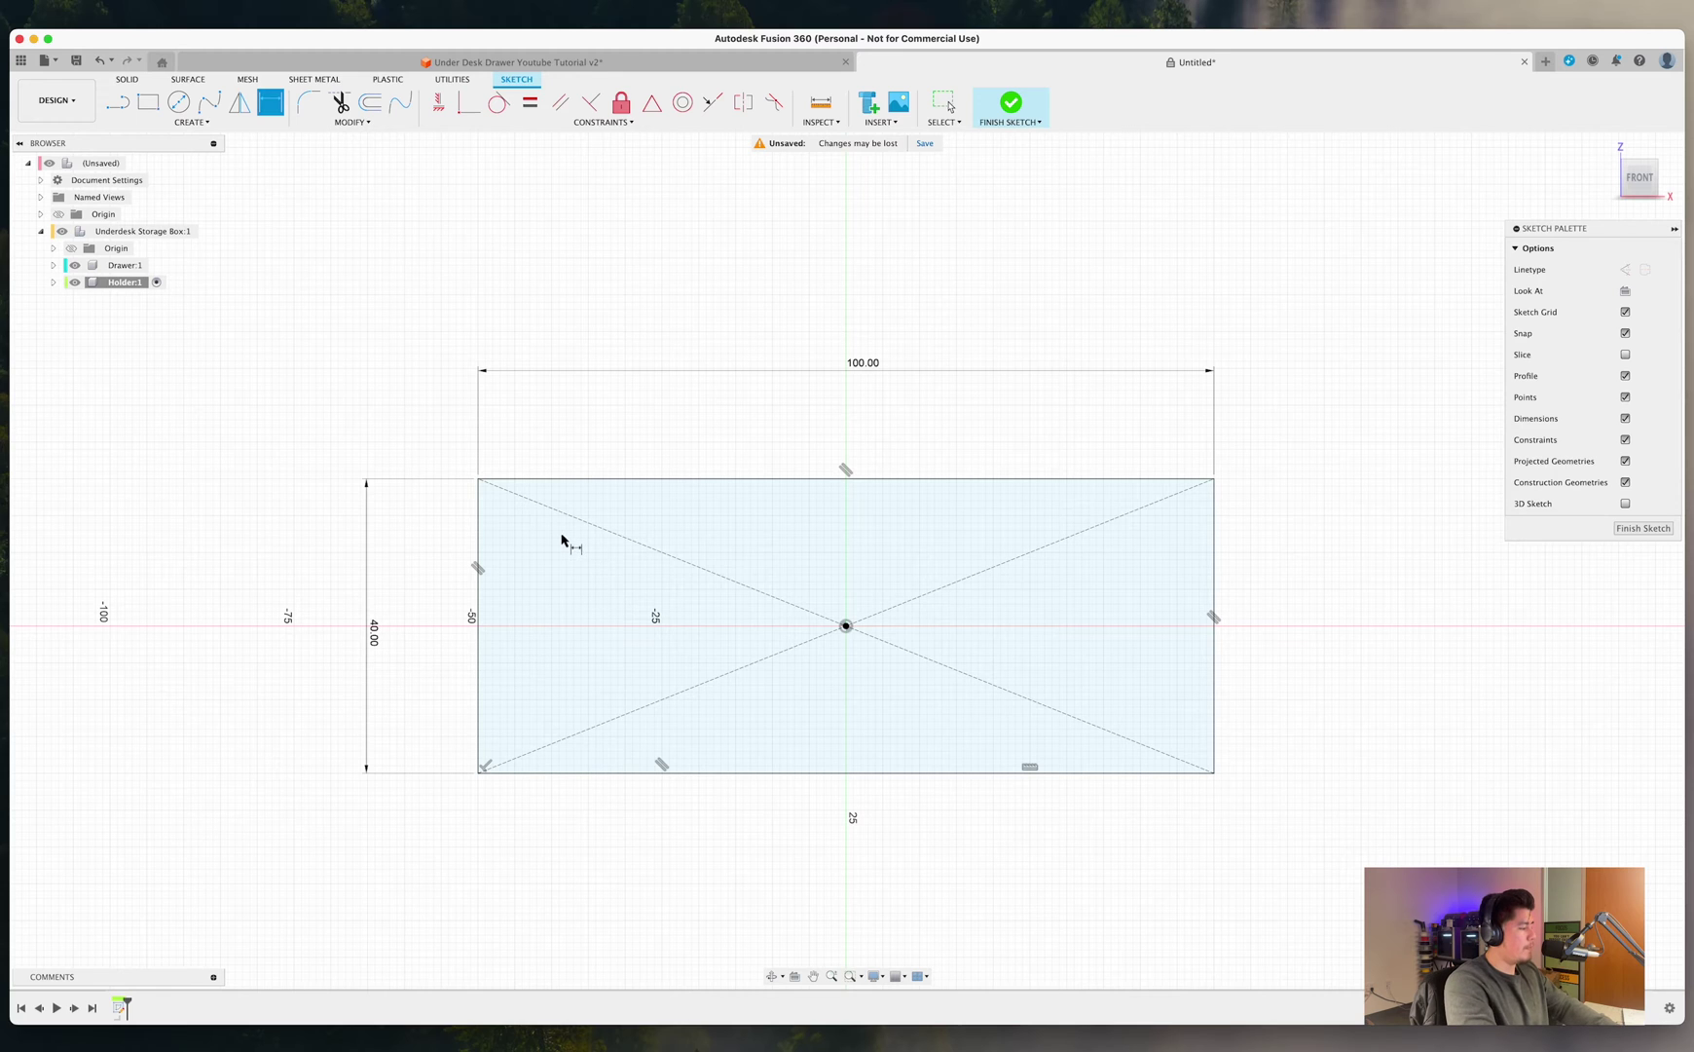
# Offset the 100 by 40 mm rectangle 4 mm inward to form the wall thickness.
pyautogui.scroll(2, 665, 541)
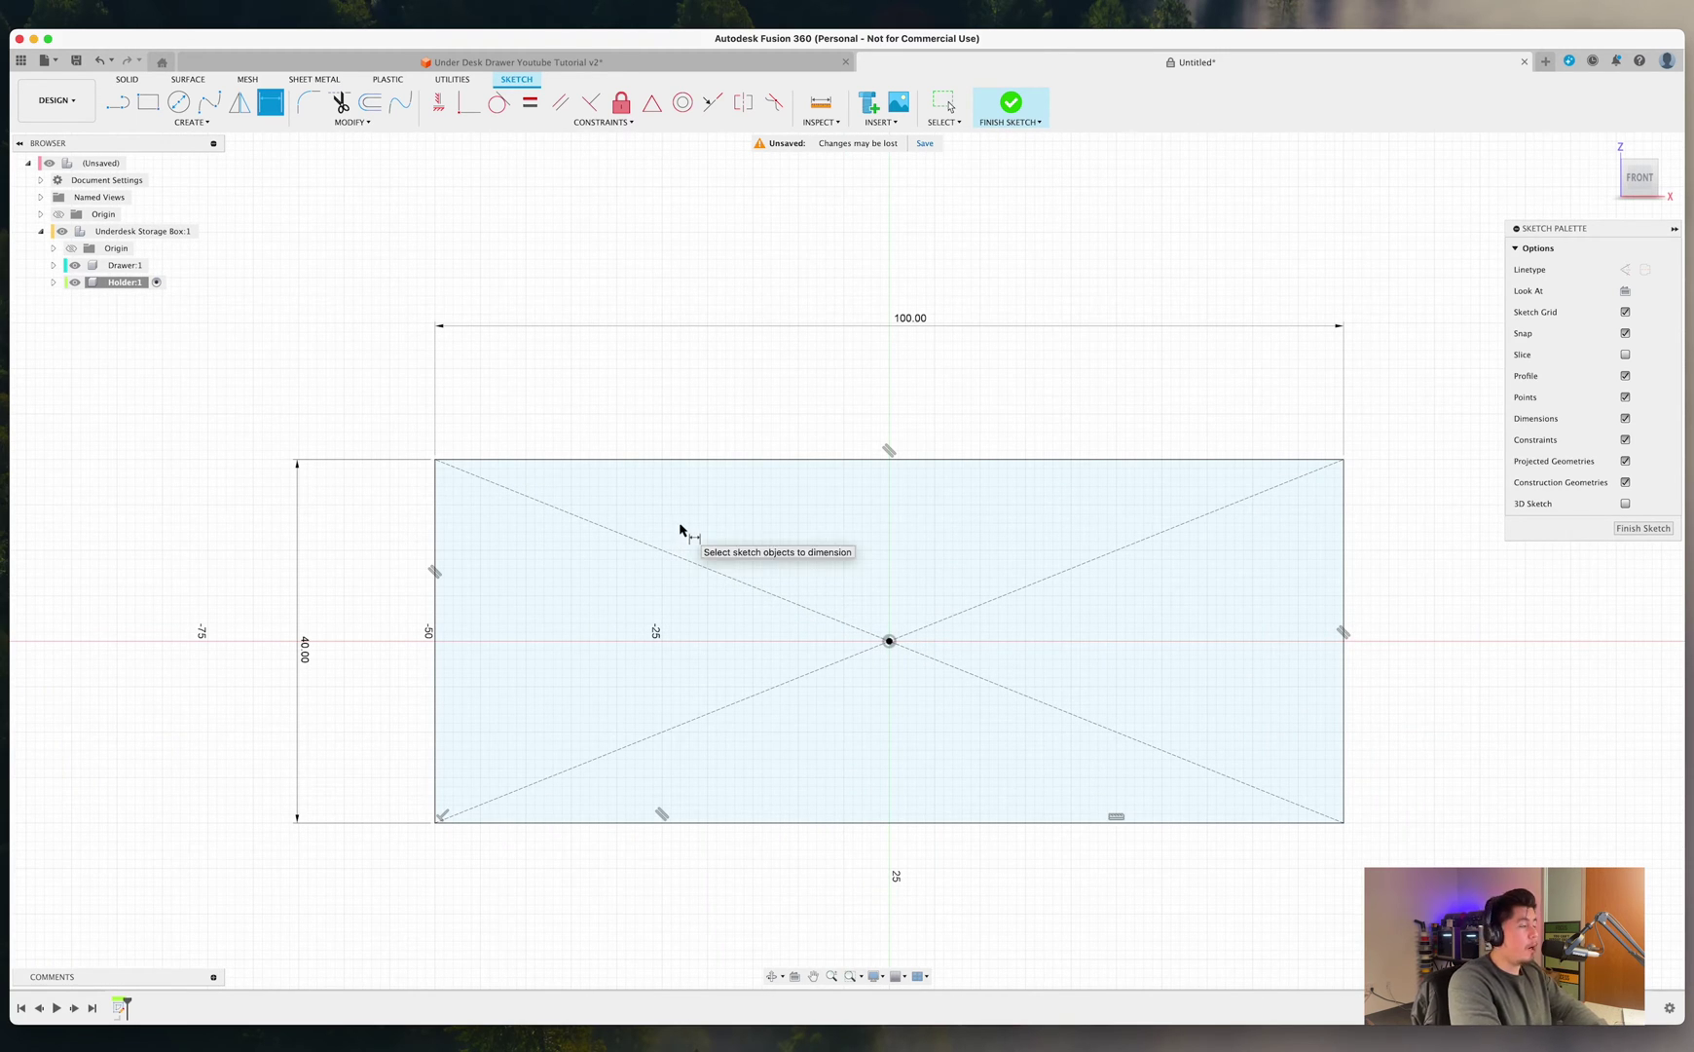
pyautogui.press('o')
pyautogui.click(691, 461)
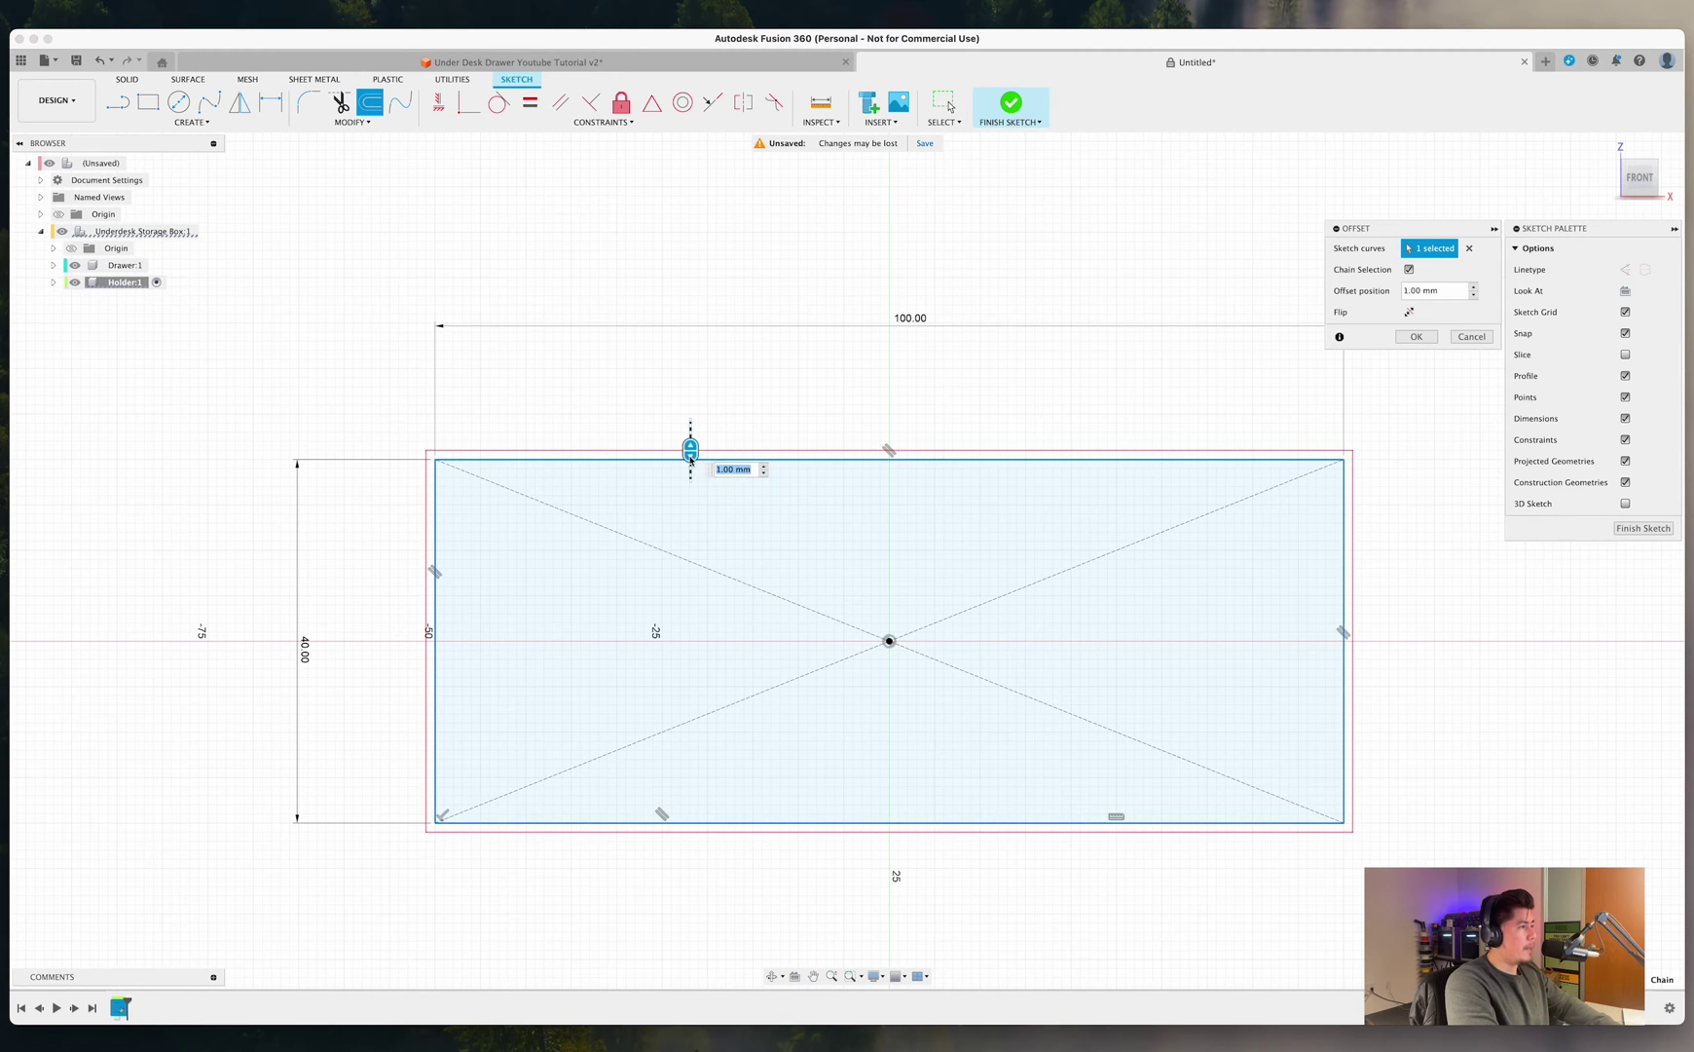
pyautogui.write('-')
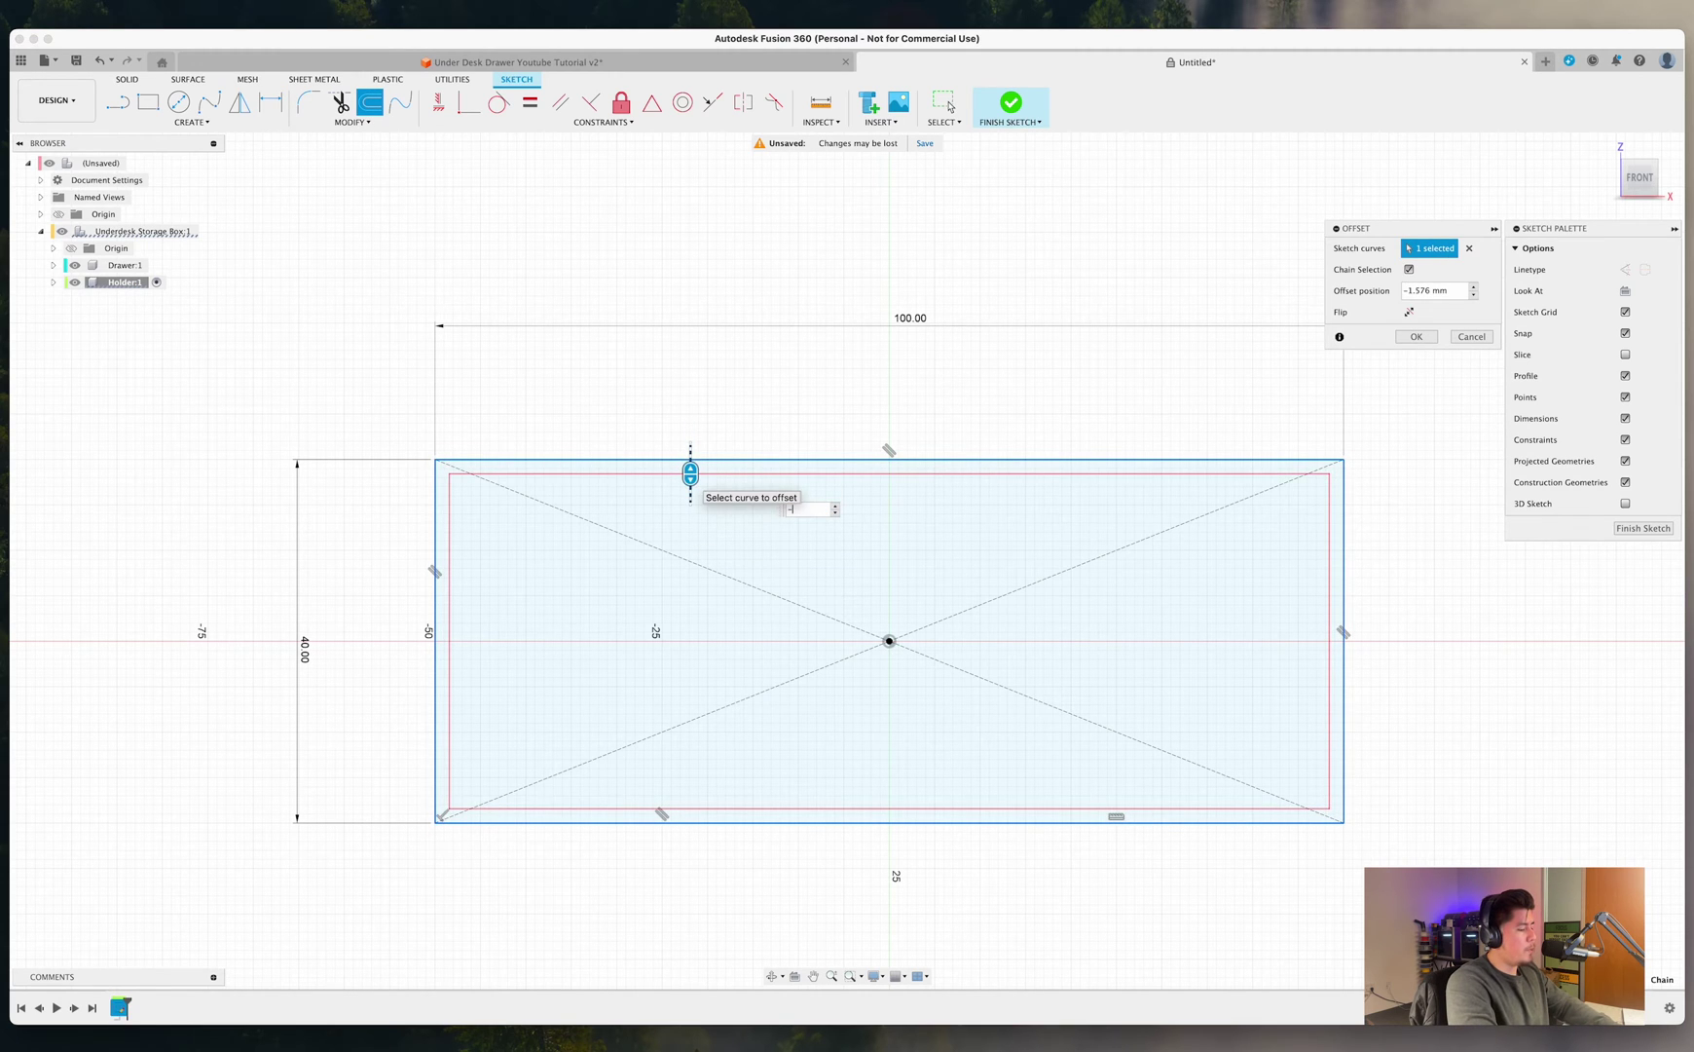
pyautogui.write('4')
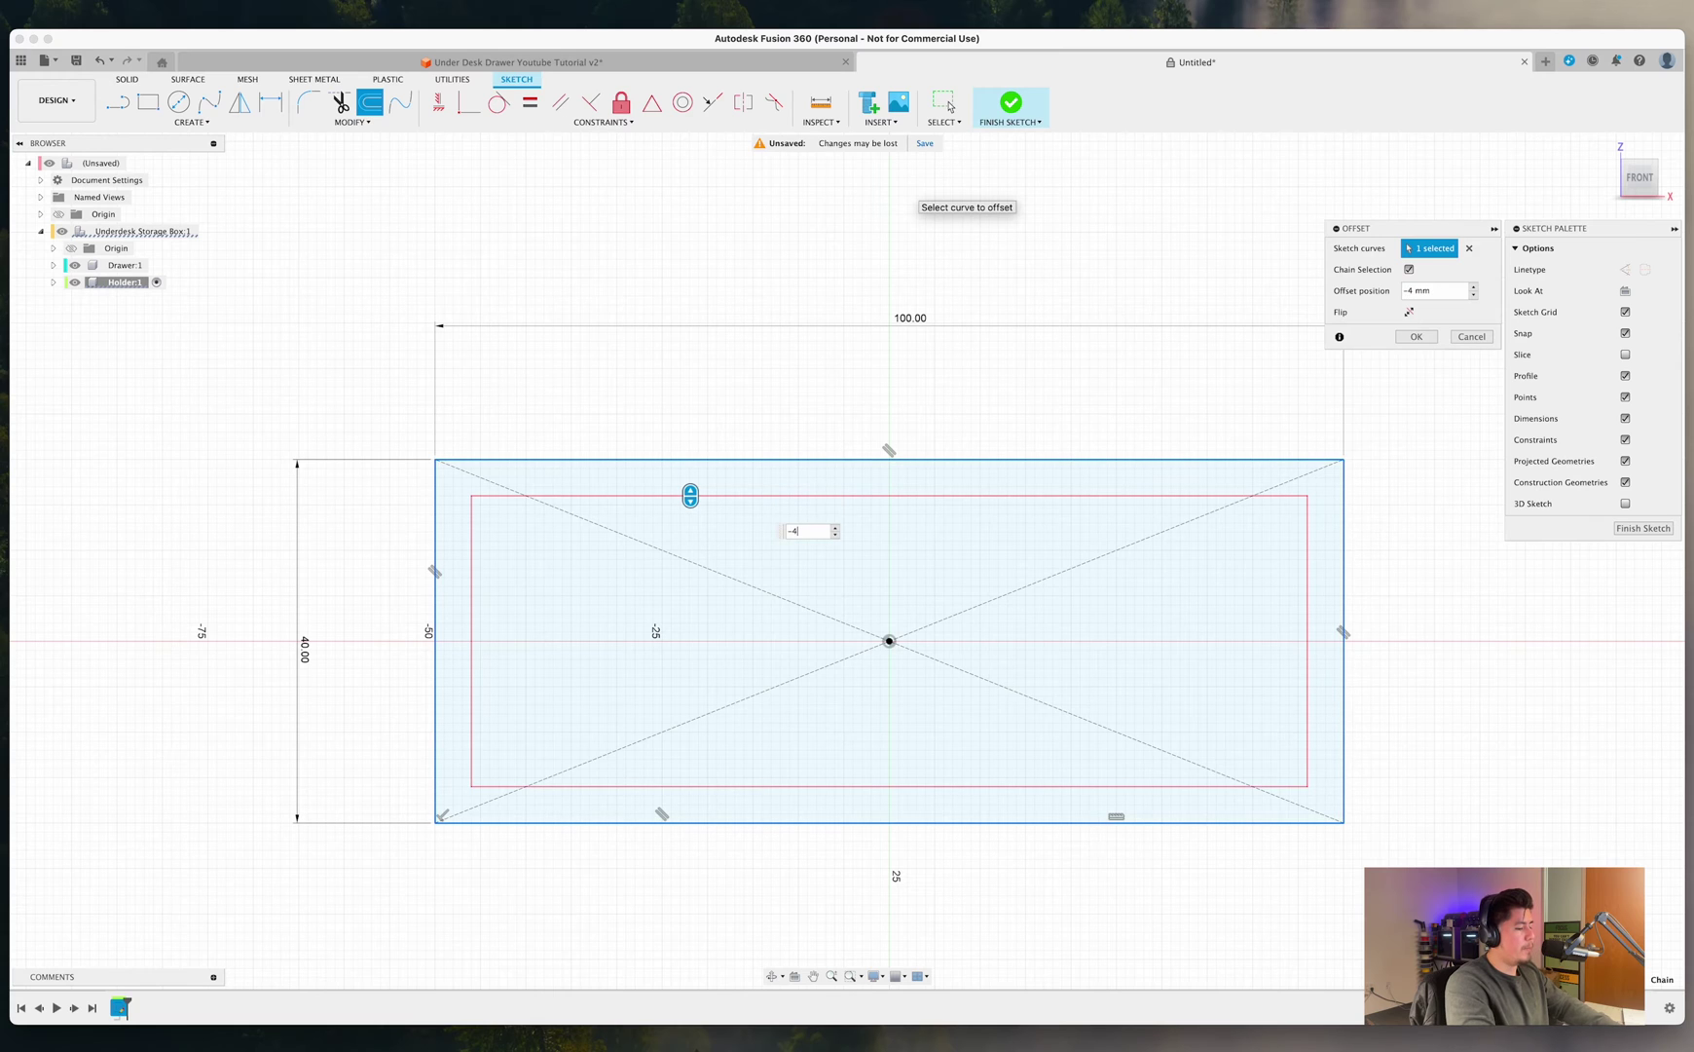
pyautogui.press('Return')
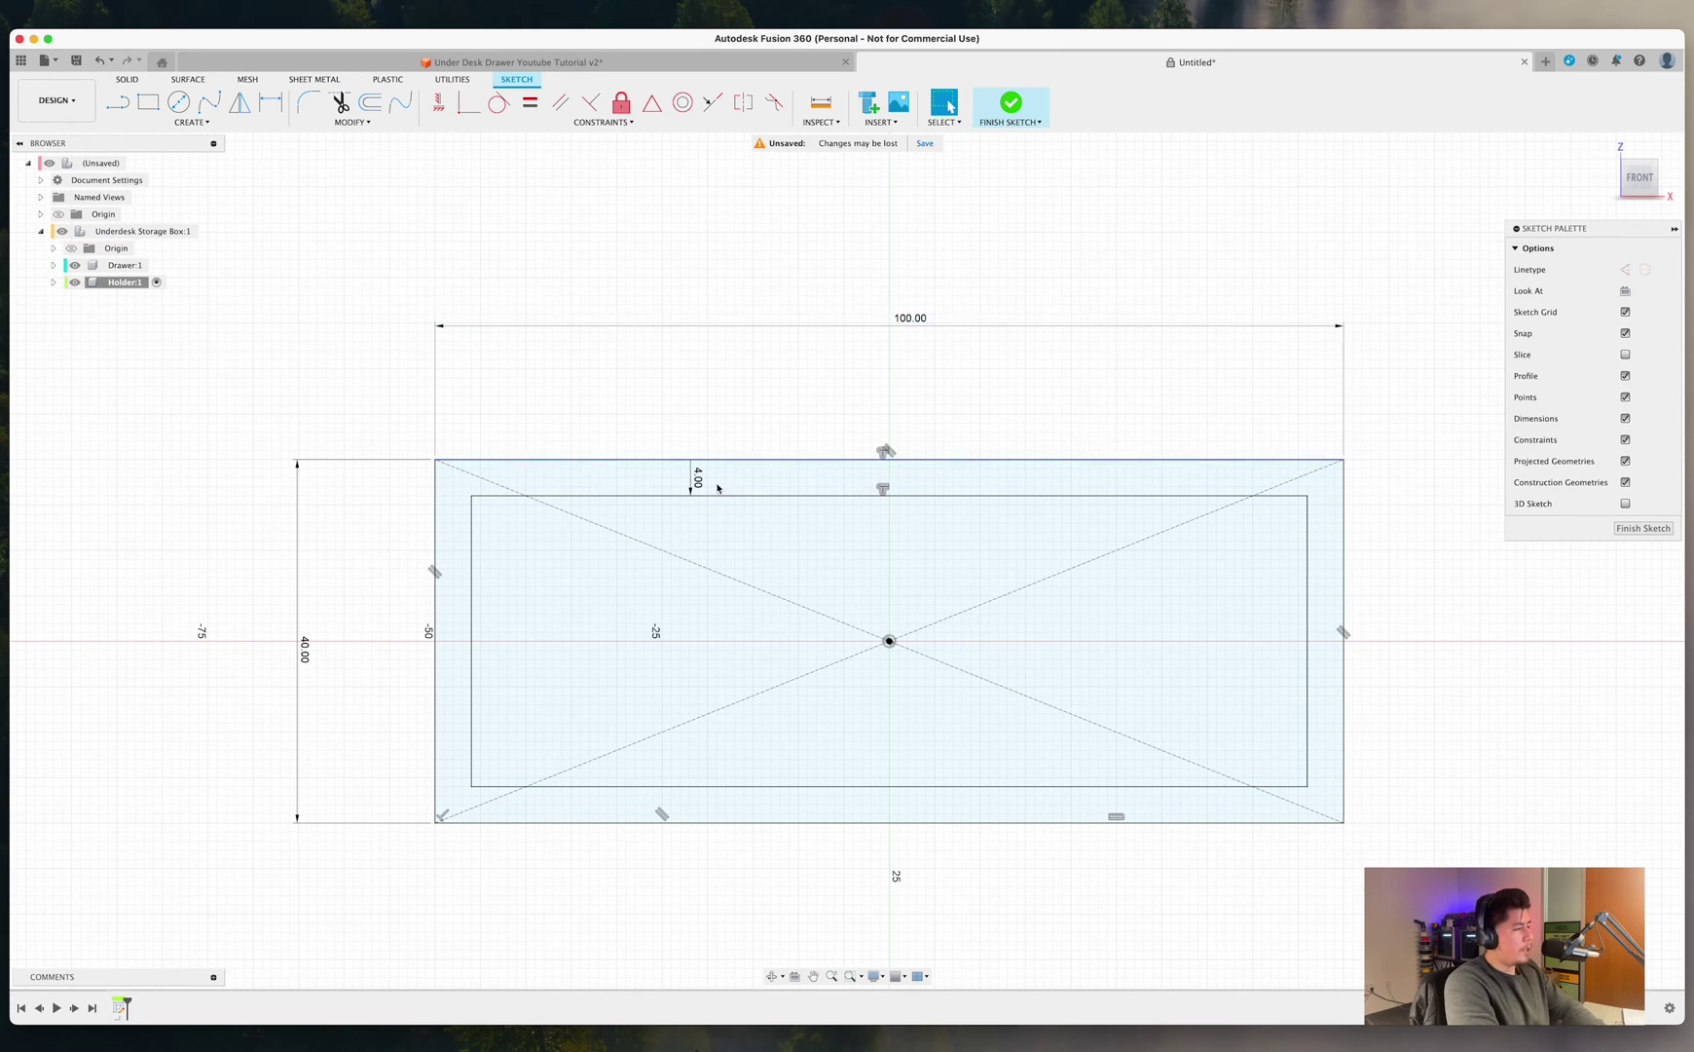
# Draw a 4 mm vertical line across the lower wall near its left end, from the inner rectangle to the outer one.
pyautogui.click(609, 662)
pyautogui.moveTo(608, 662); pyautogui.dragTo(650, 526, button='middle')
pyautogui.scroll(3, 682, 594)
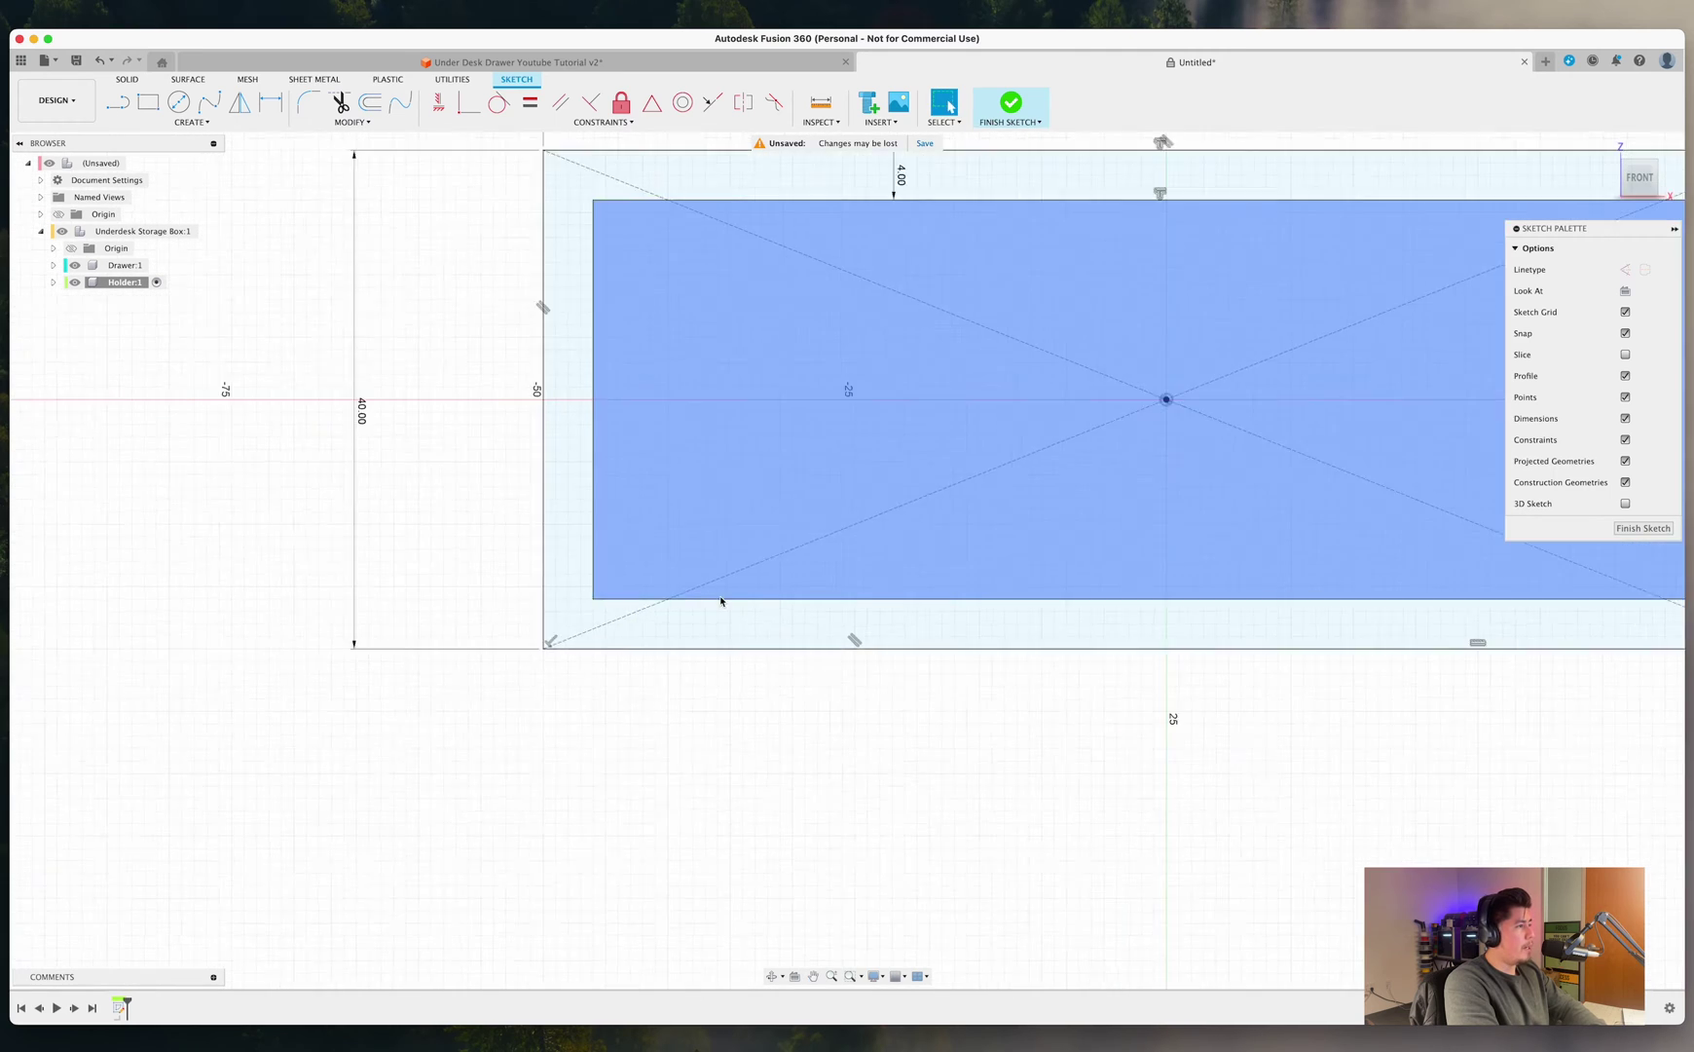
pyautogui.press('l')
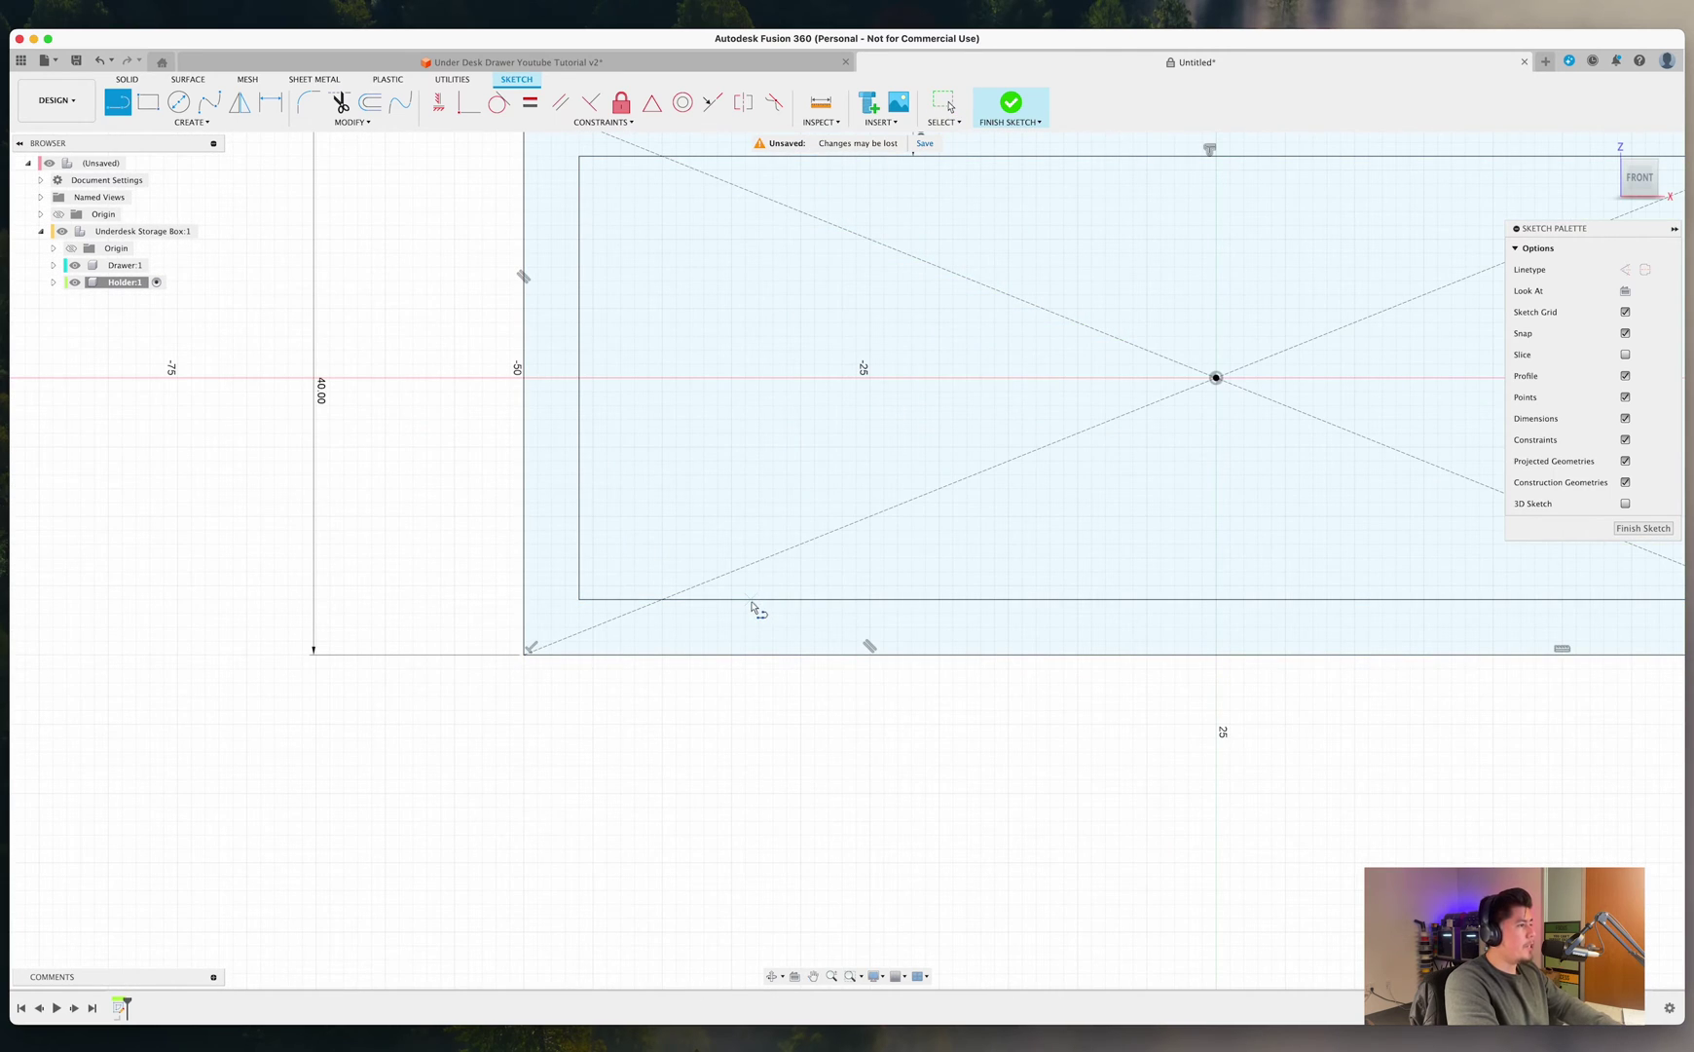
pyautogui.click(751, 598)
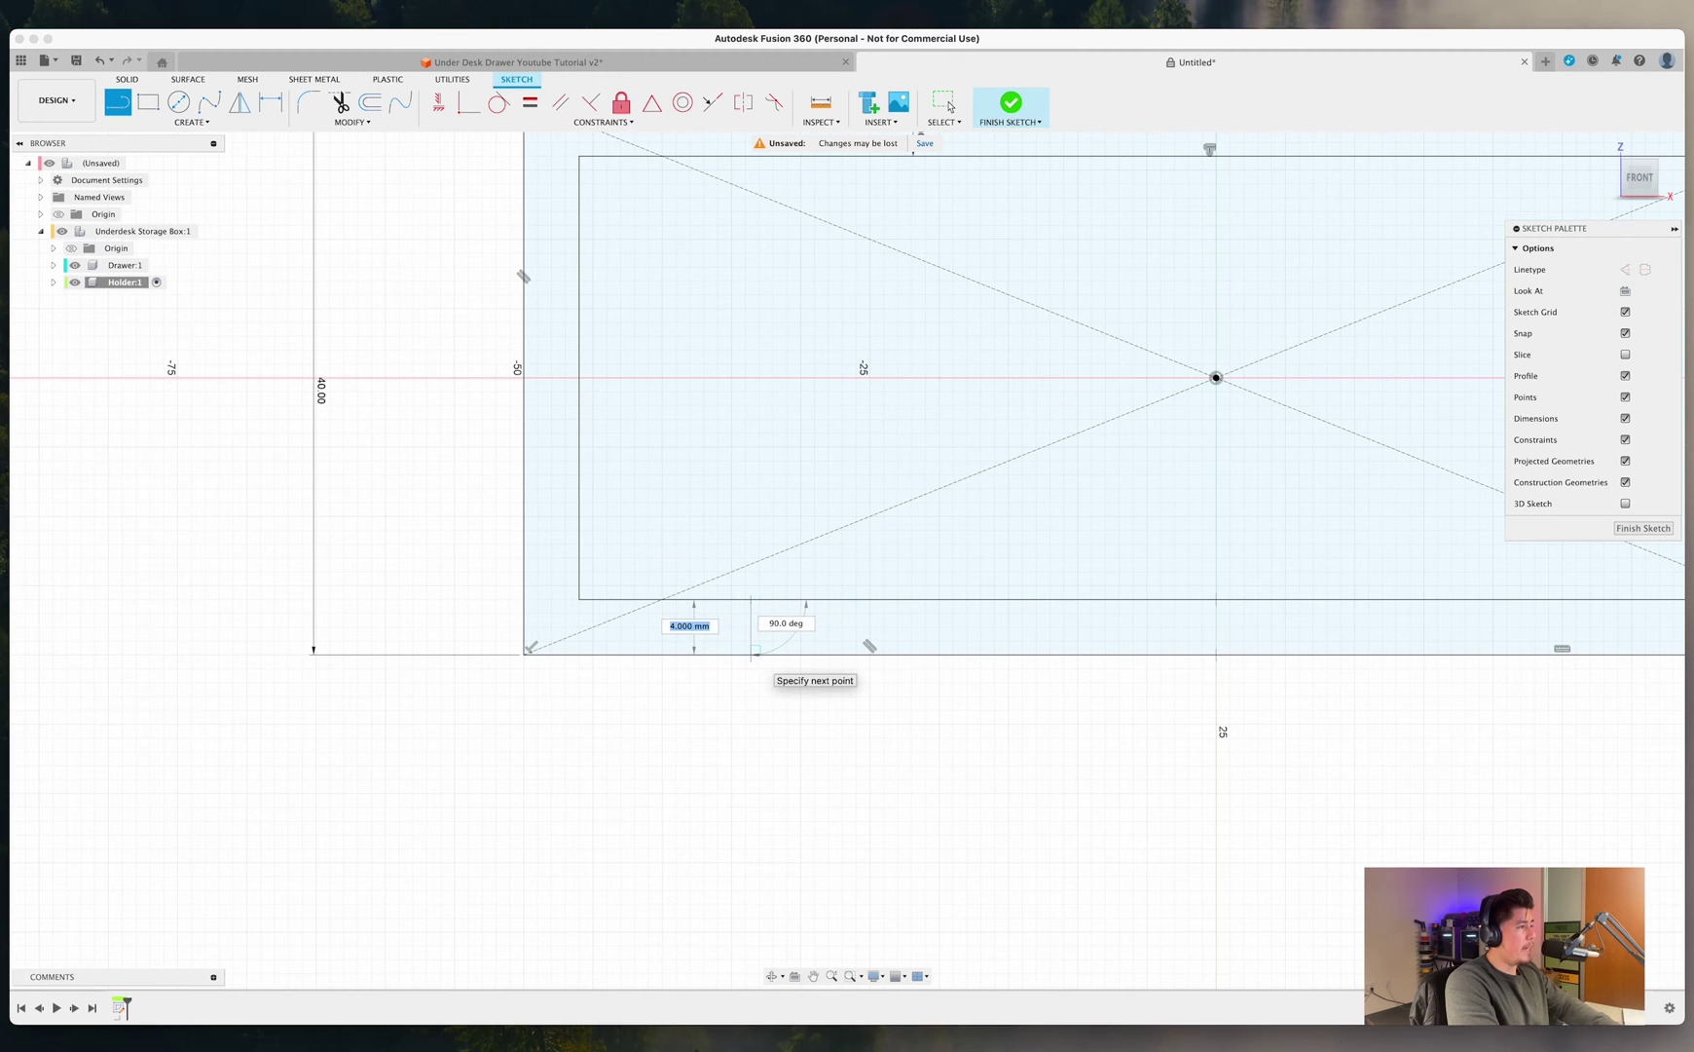
pyautogui.click(751, 657)
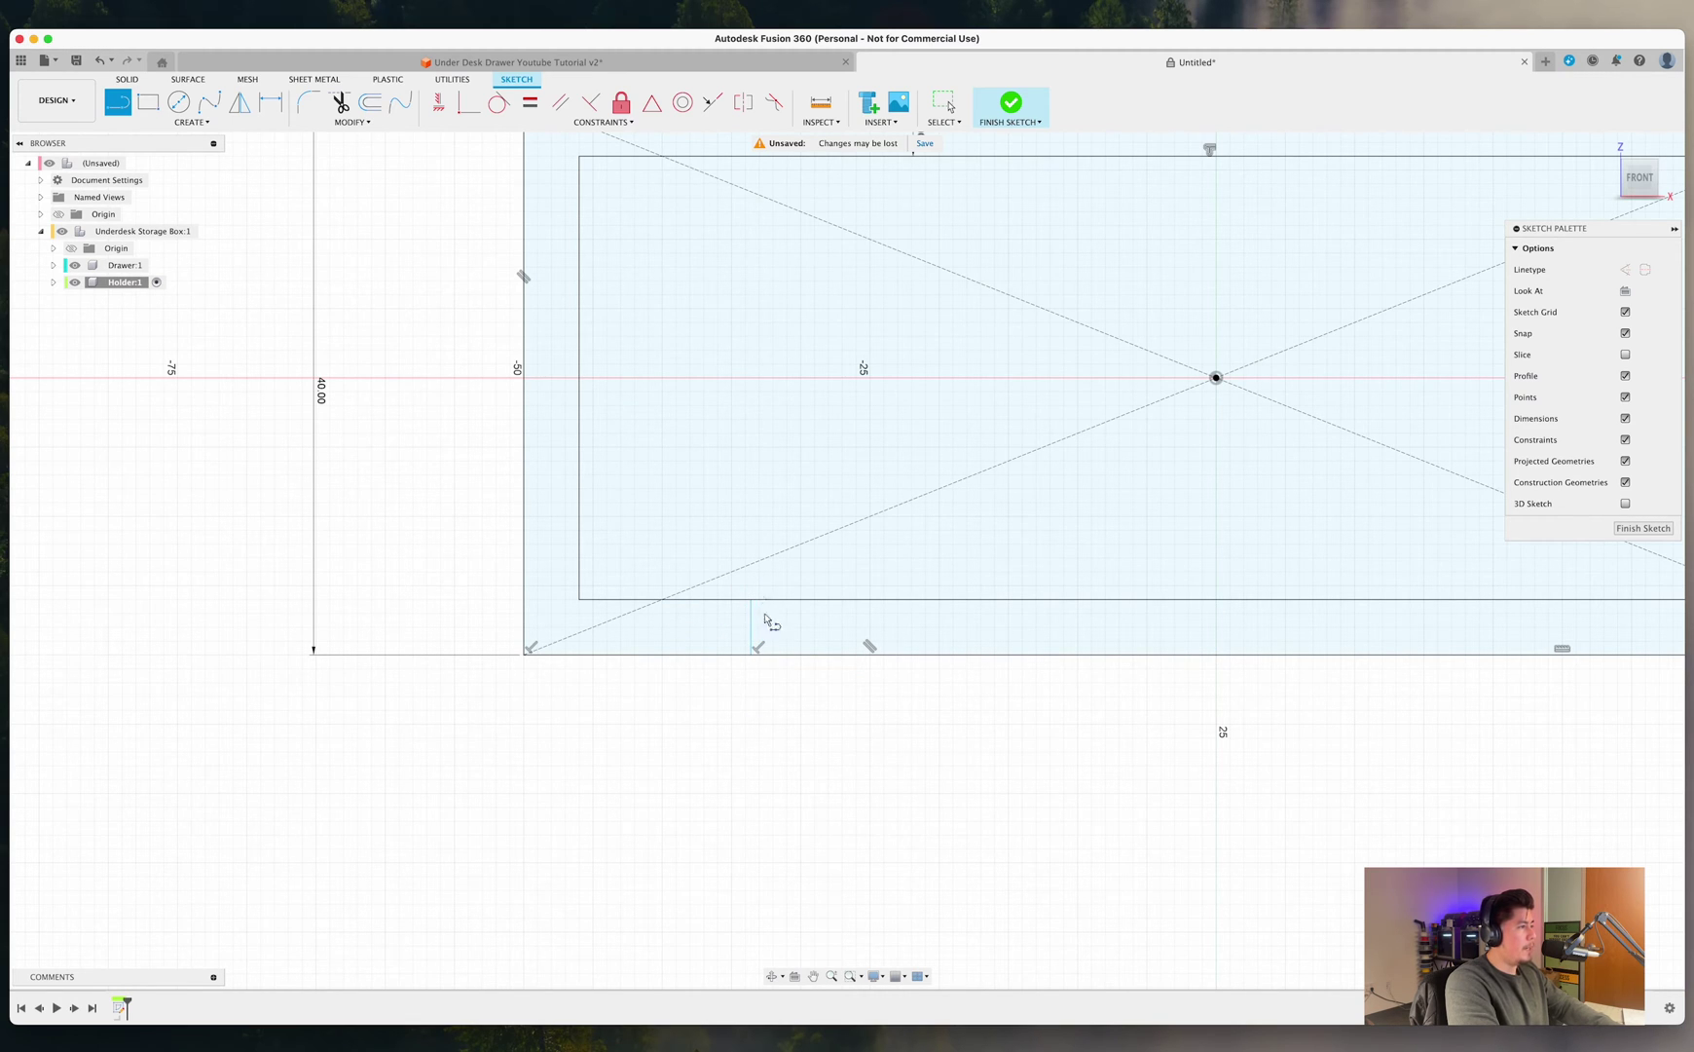
# Dimension the short line from the outer rectangle's left side and set the distance to 15 mm.
pyautogui.press('d')
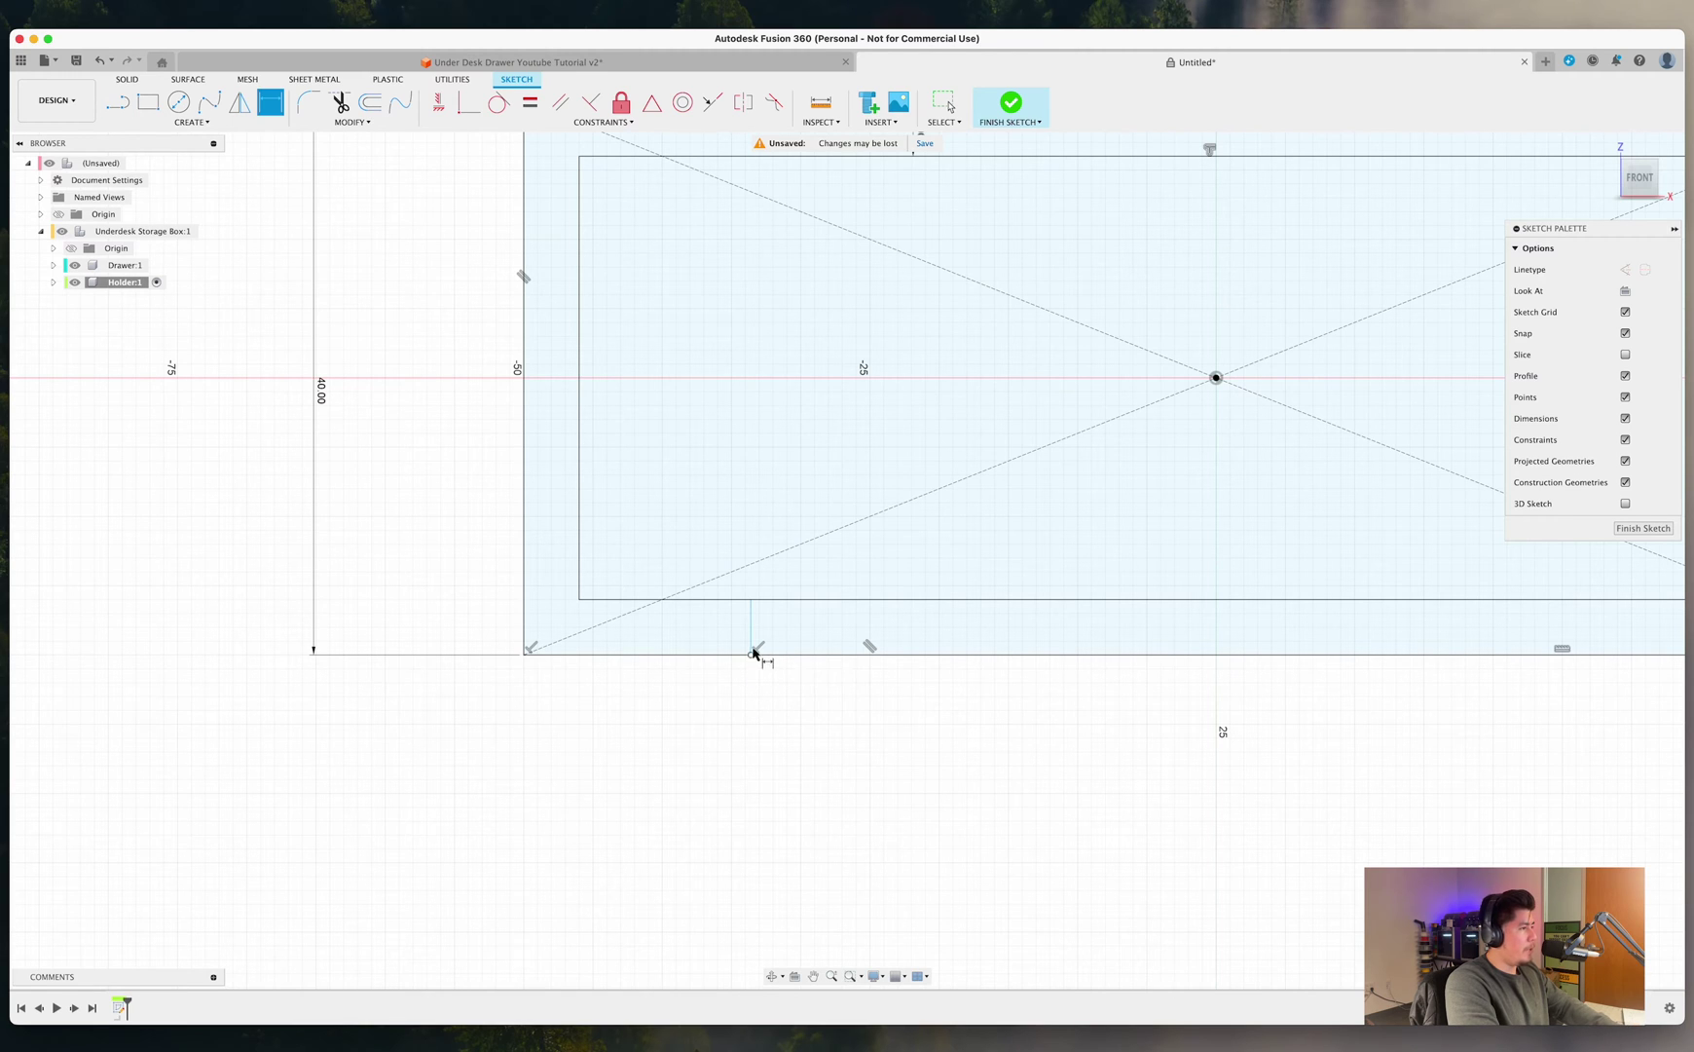
pyautogui.click(752, 628)
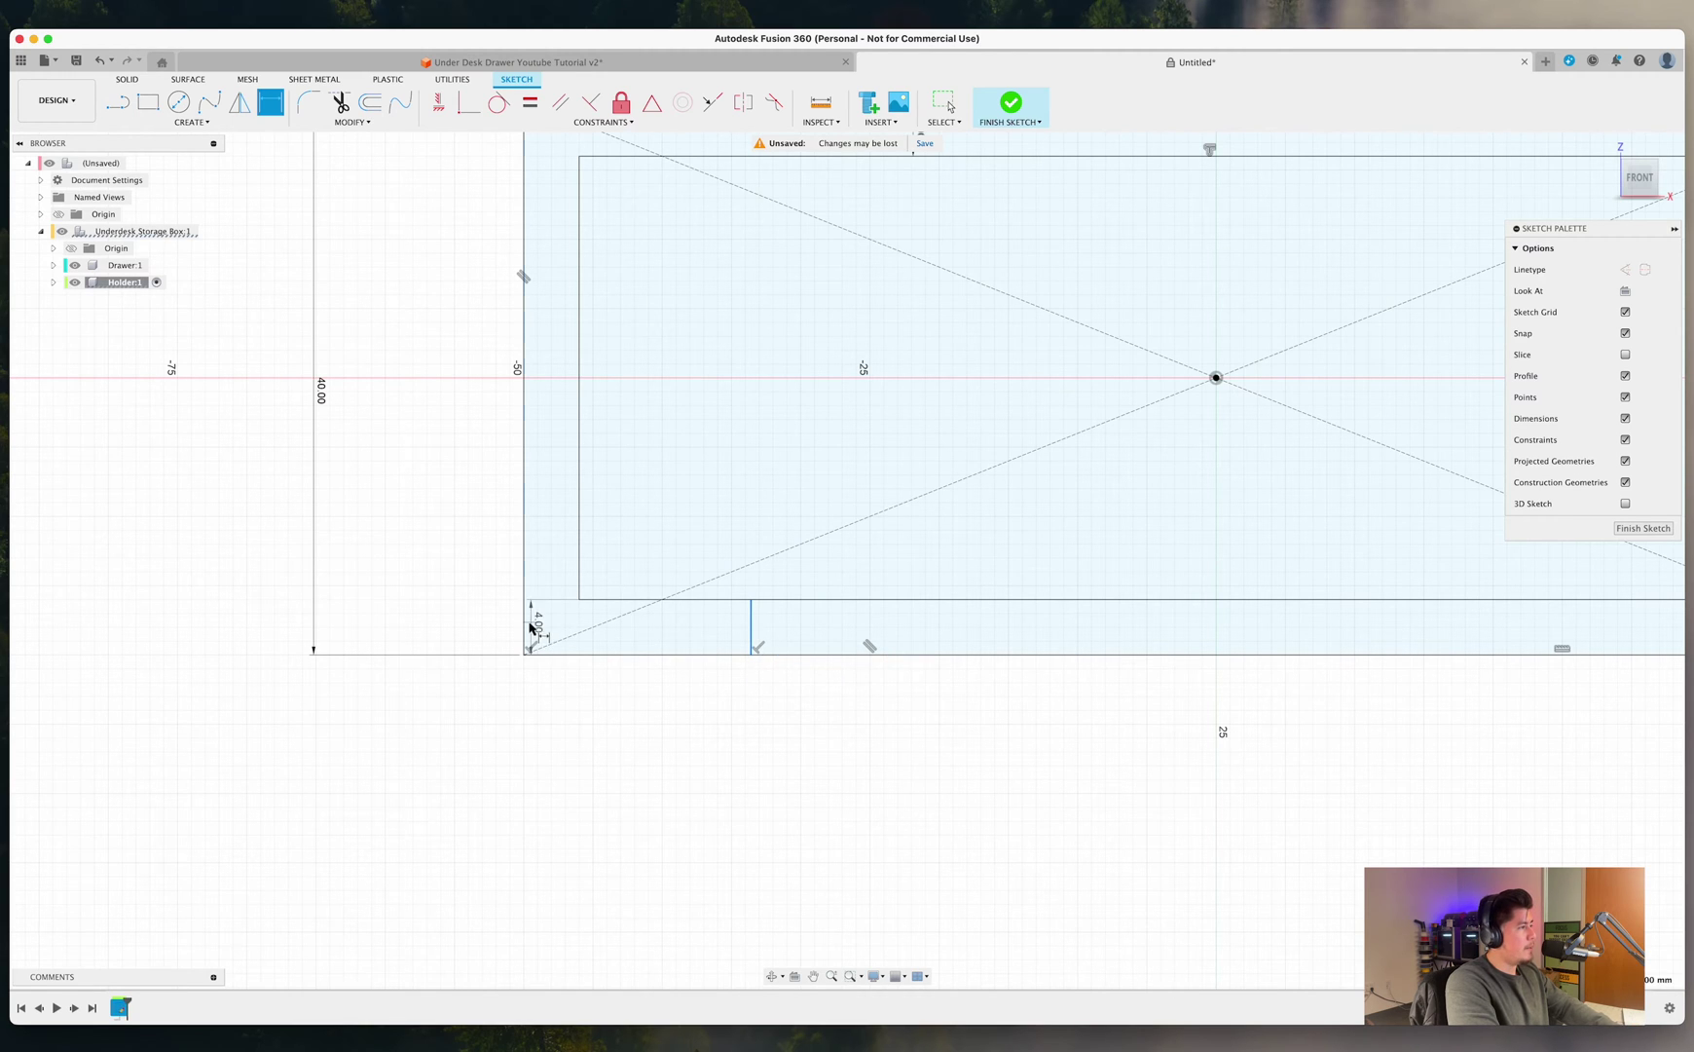
pyautogui.click(529, 628)
pyautogui.click(633, 721)
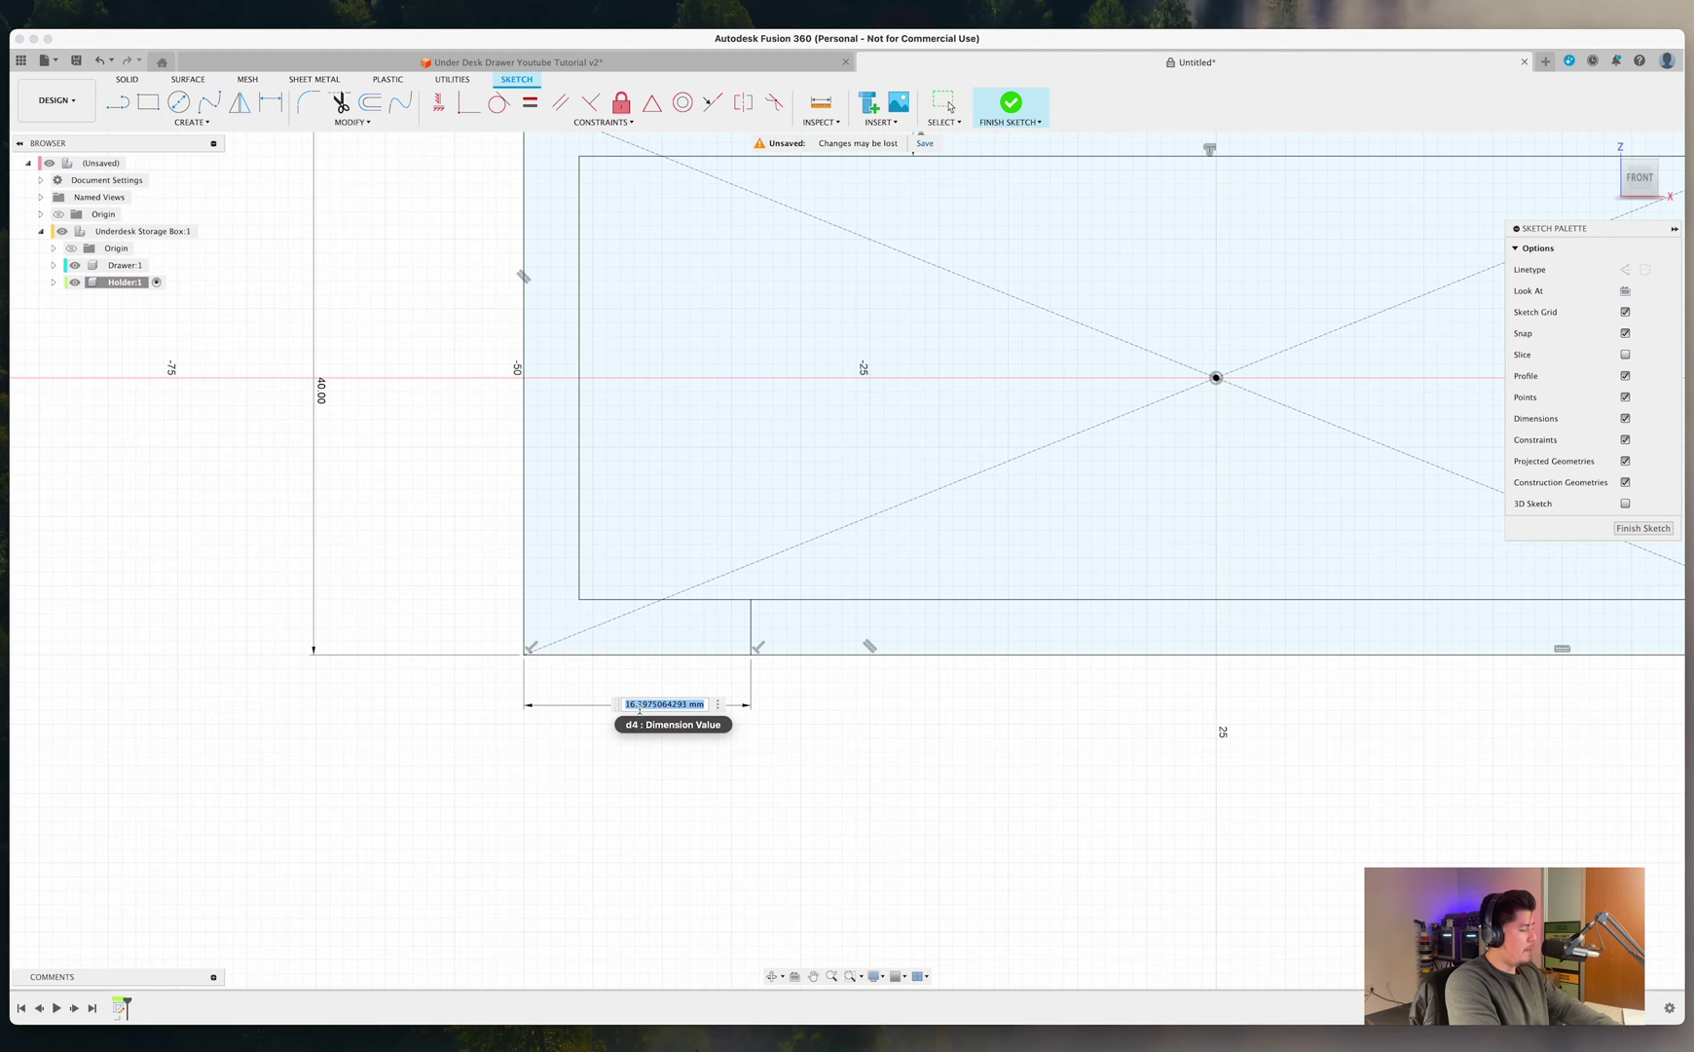
pyautogui.write('15')
pyautogui.press('Return')
# Draw a matching vertical line across the lower wall near its right end, joining the inner and outer rectangles.
pyautogui.scroll(-2, 856, 615)
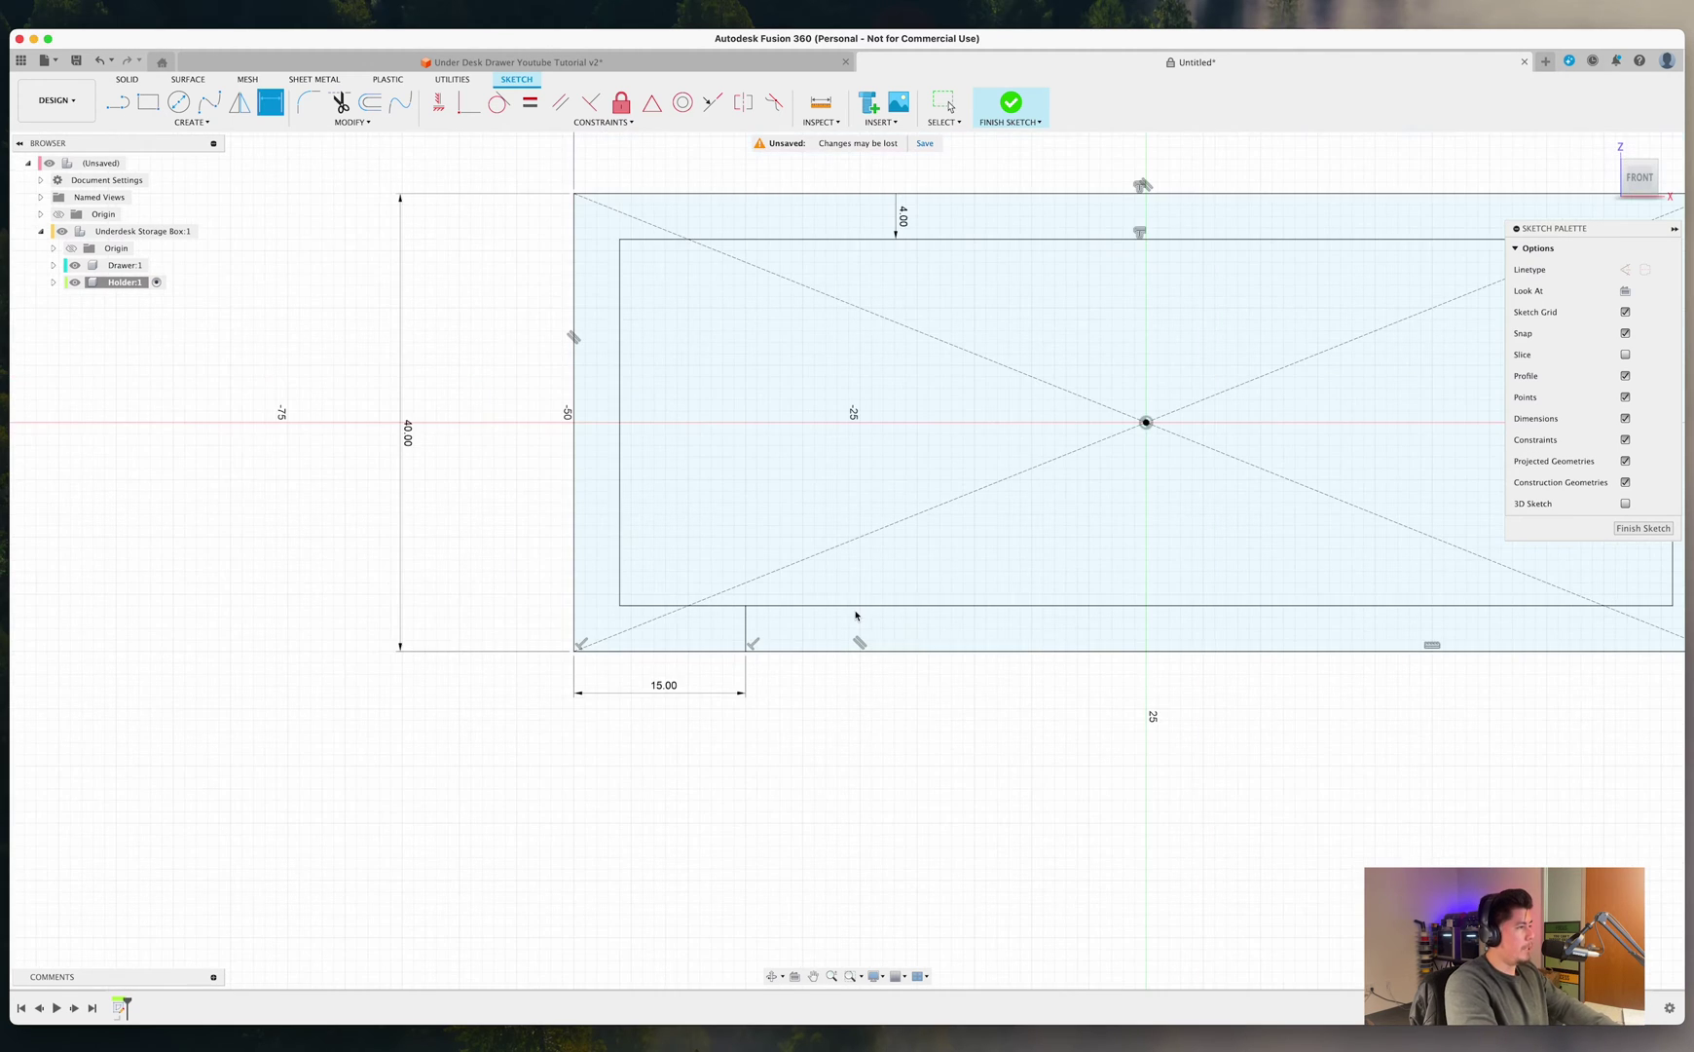
pyautogui.hscroll(10, 856, 616)
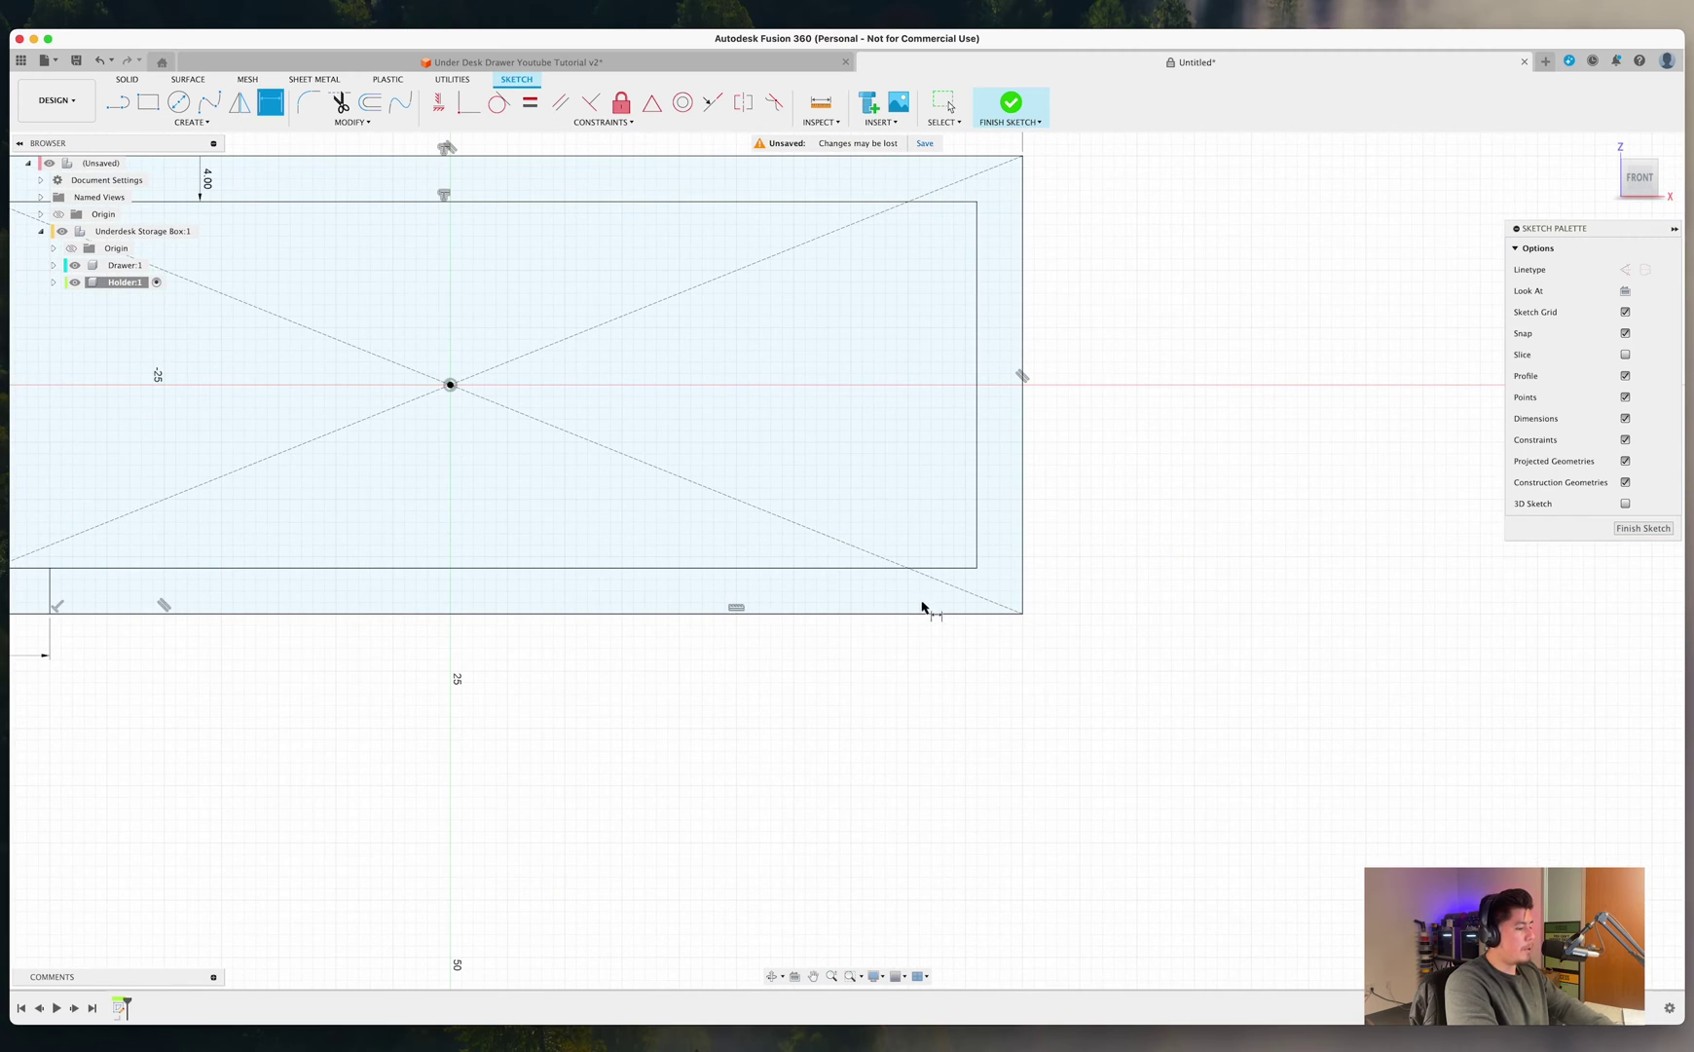
pyautogui.press('l')
pyautogui.click(879, 567)
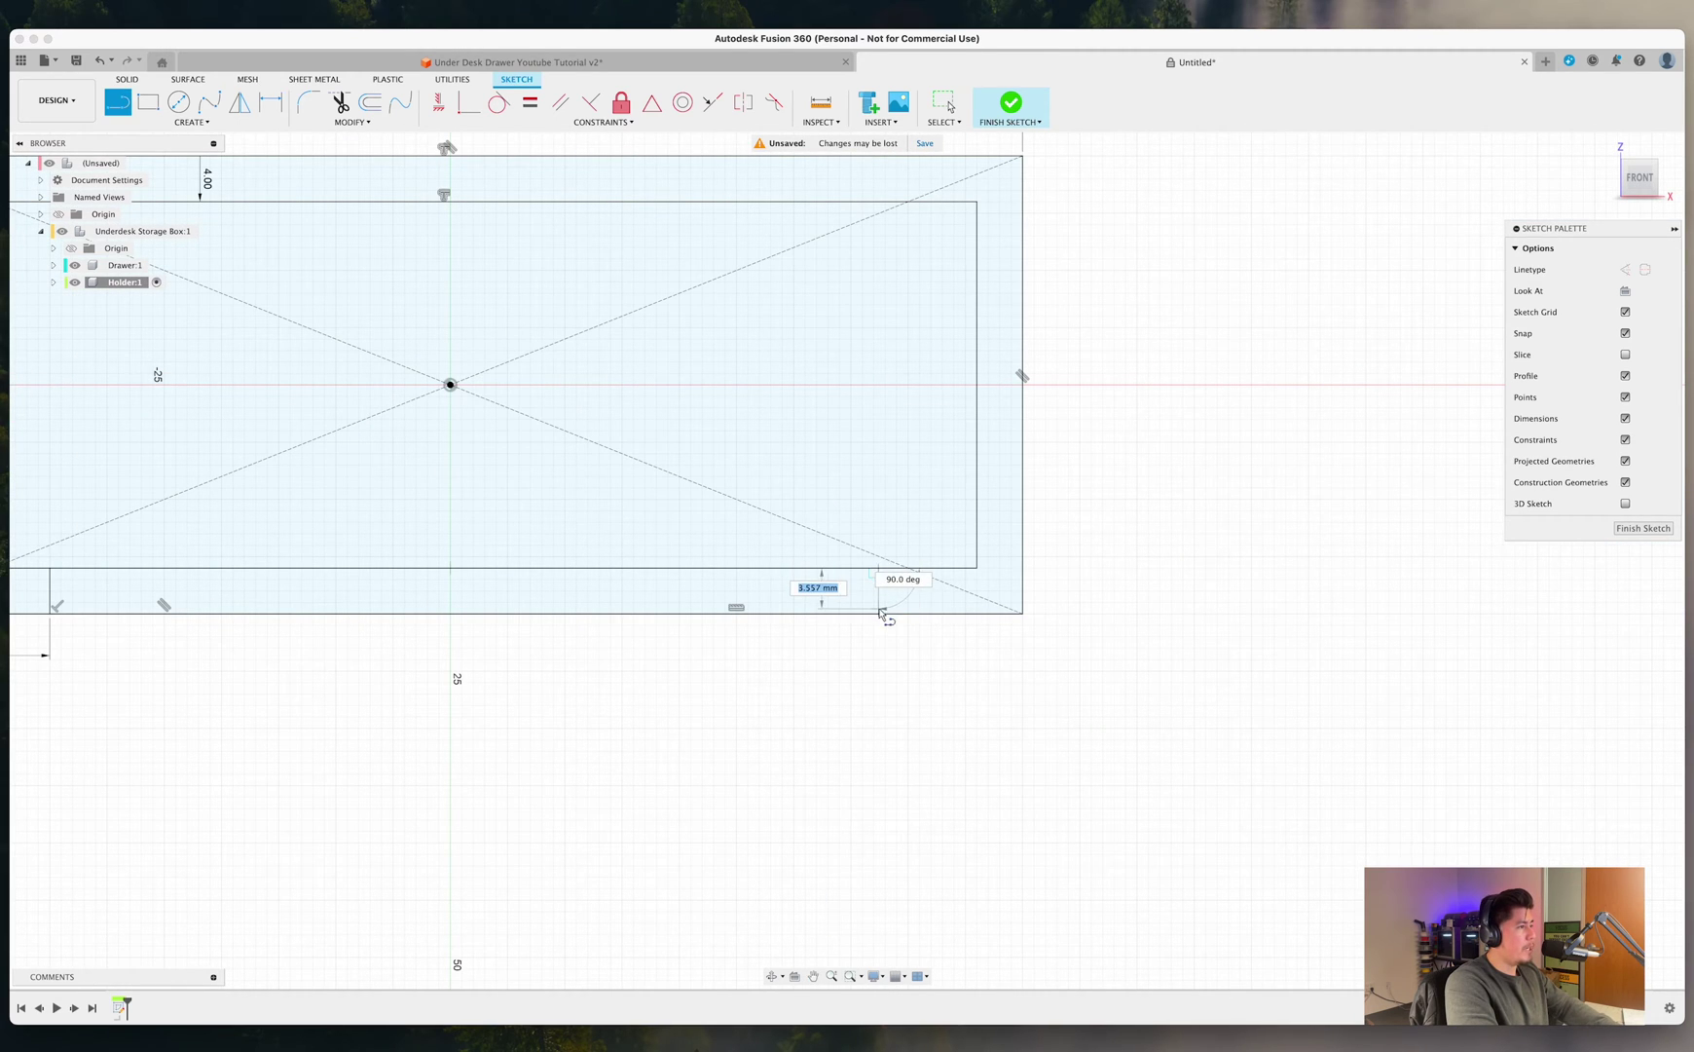
pyautogui.click(880, 612)
# Dimension the second short line from the outer rectangle's right side and set the distance to 15 mm.
pyautogui.press('d')
pyautogui.click(877, 596)
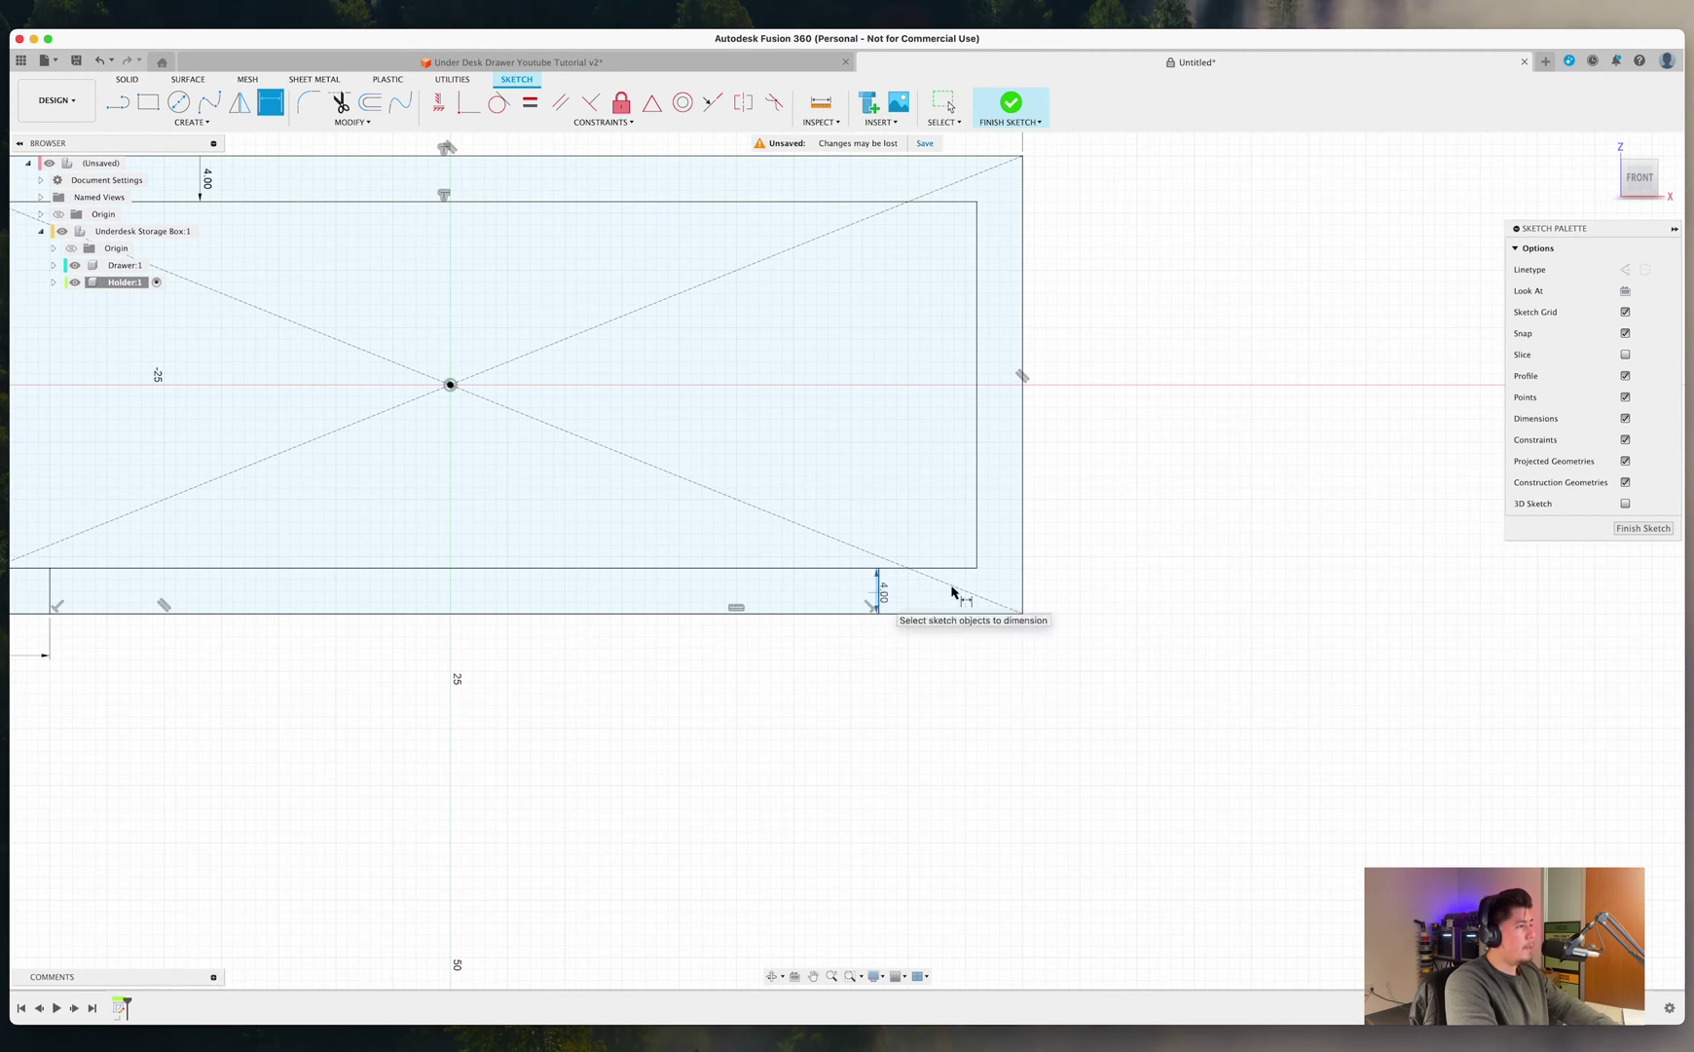
pyautogui.click(1023, 594)
pyautogui.click(970, 685)
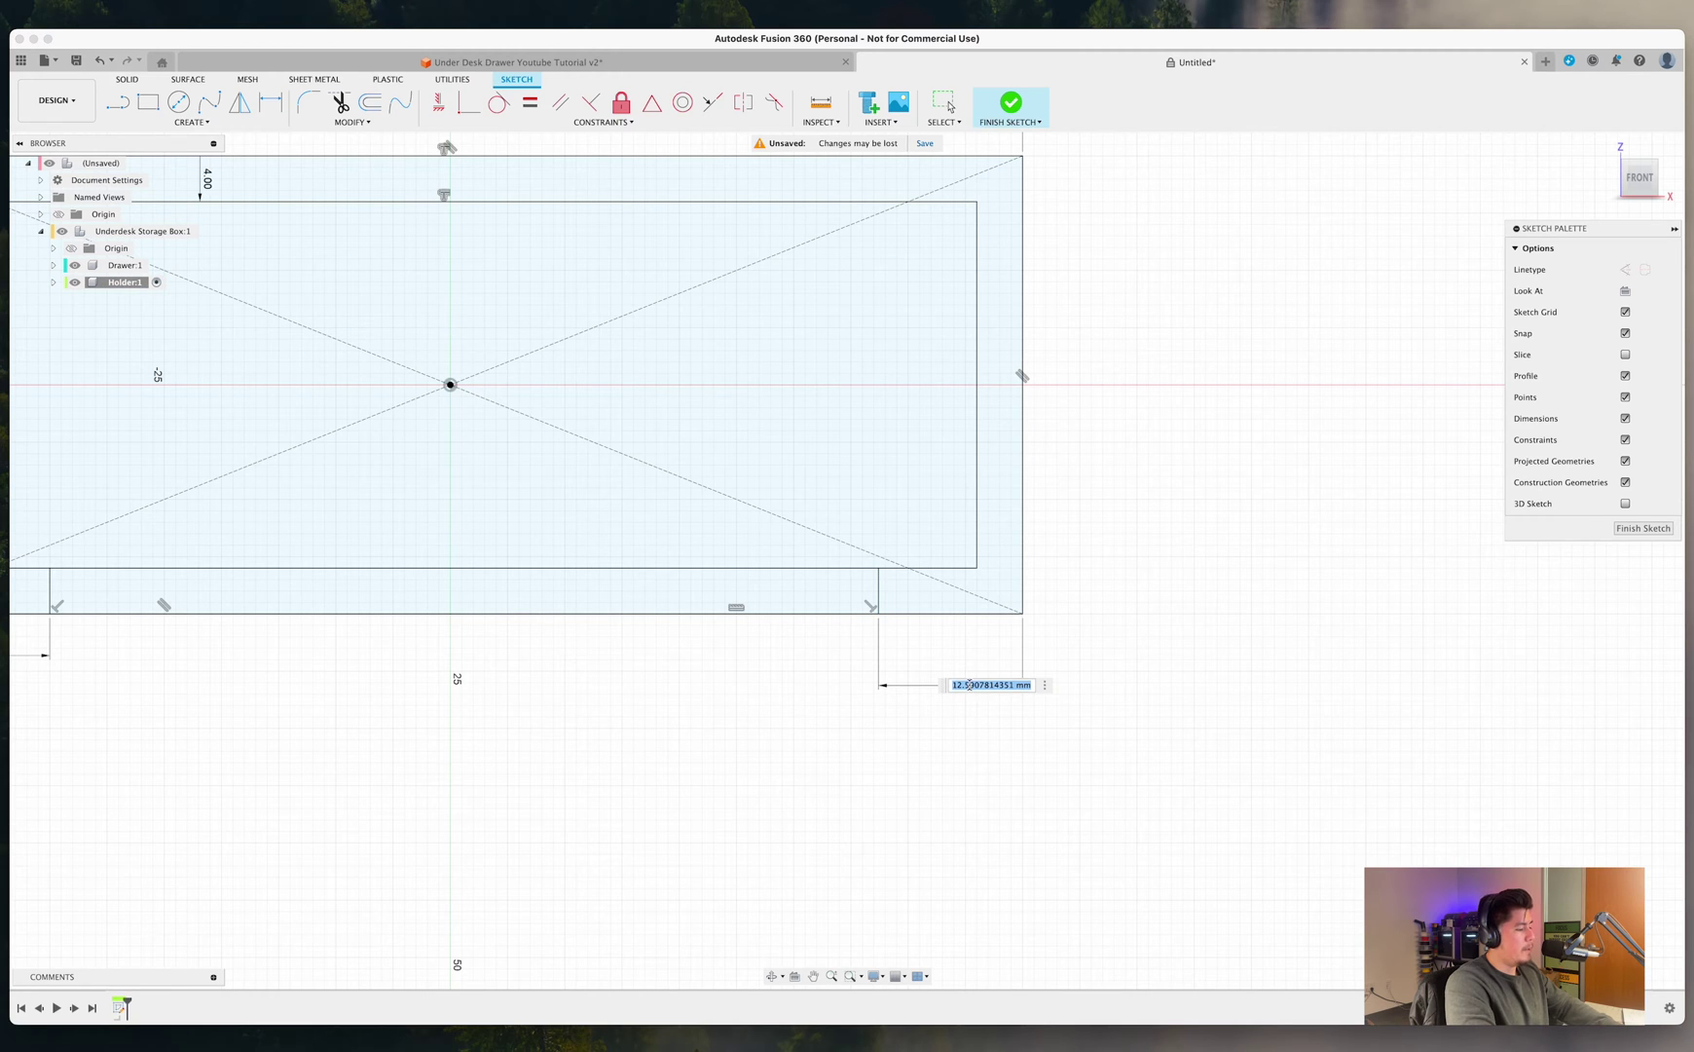
pyautogui.write('15')
pyautogui.press('Return')
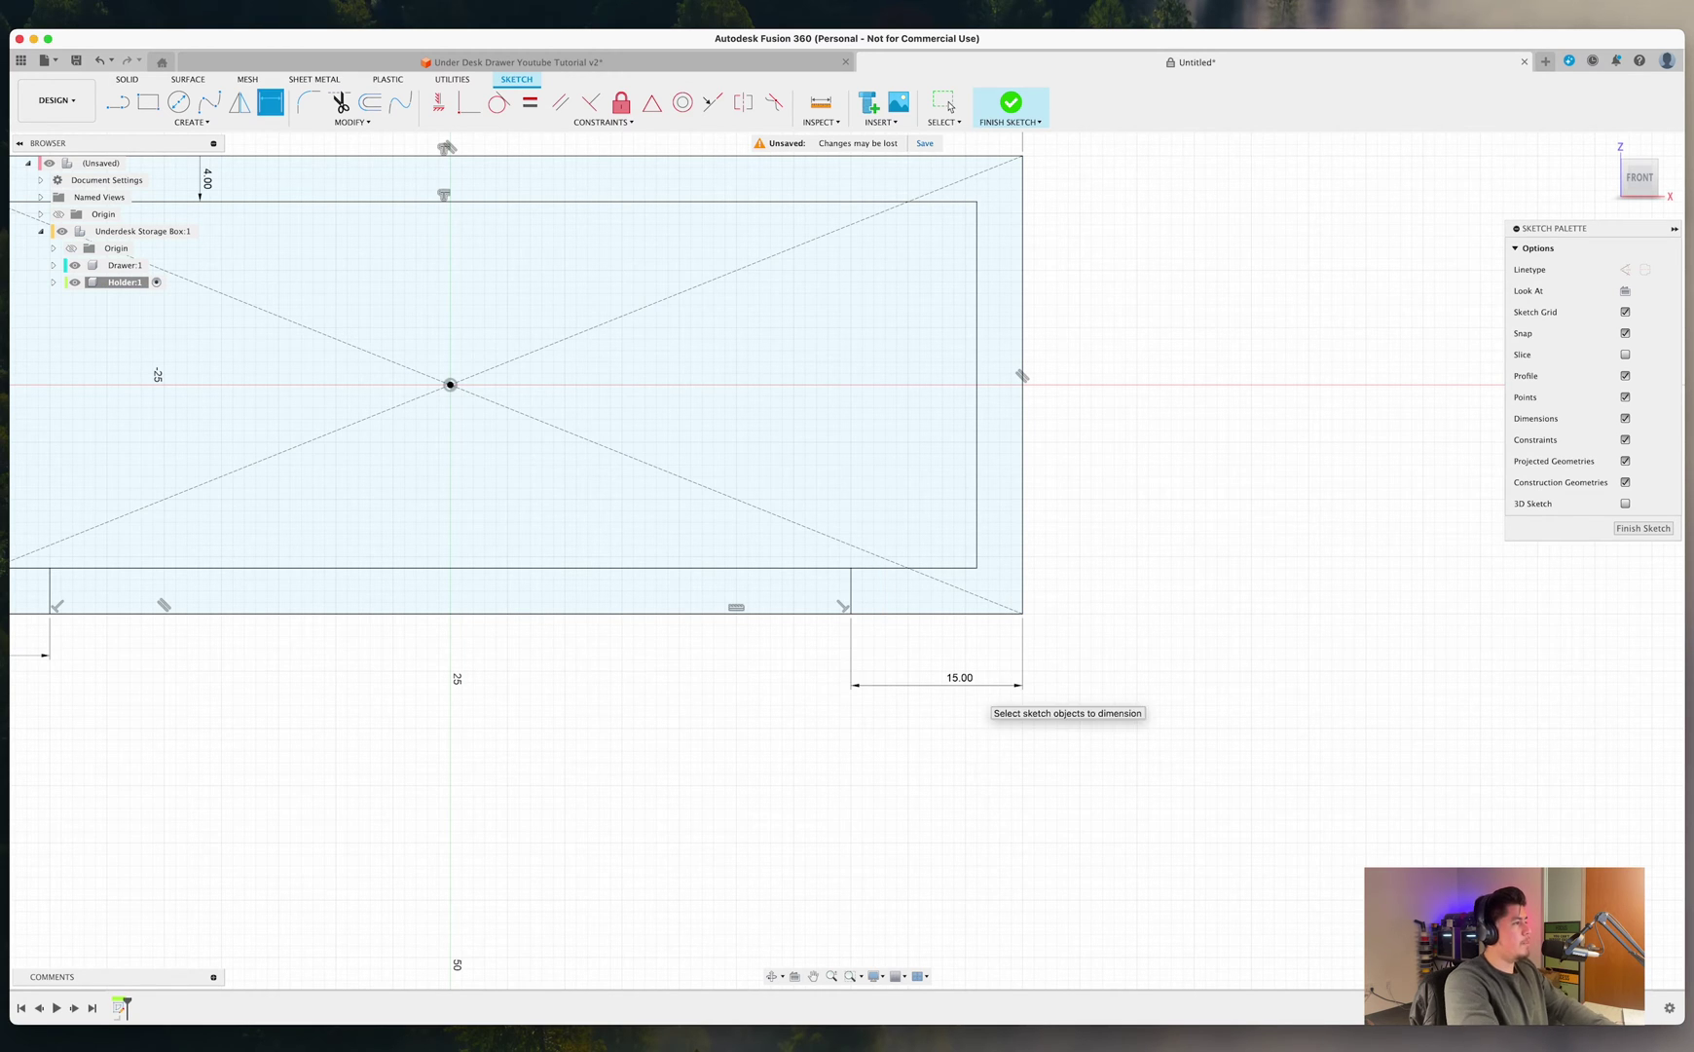
pyautogui.scroll(-2, 586, 473)
pyautogui.moveTo(572, 473)
pyautogui.mouseDown(button='middle')
pyautogui.moveTo(820, 492)
pyautogui.moveTo(930, 597)
pyautogui.mouseUp(button='middle')
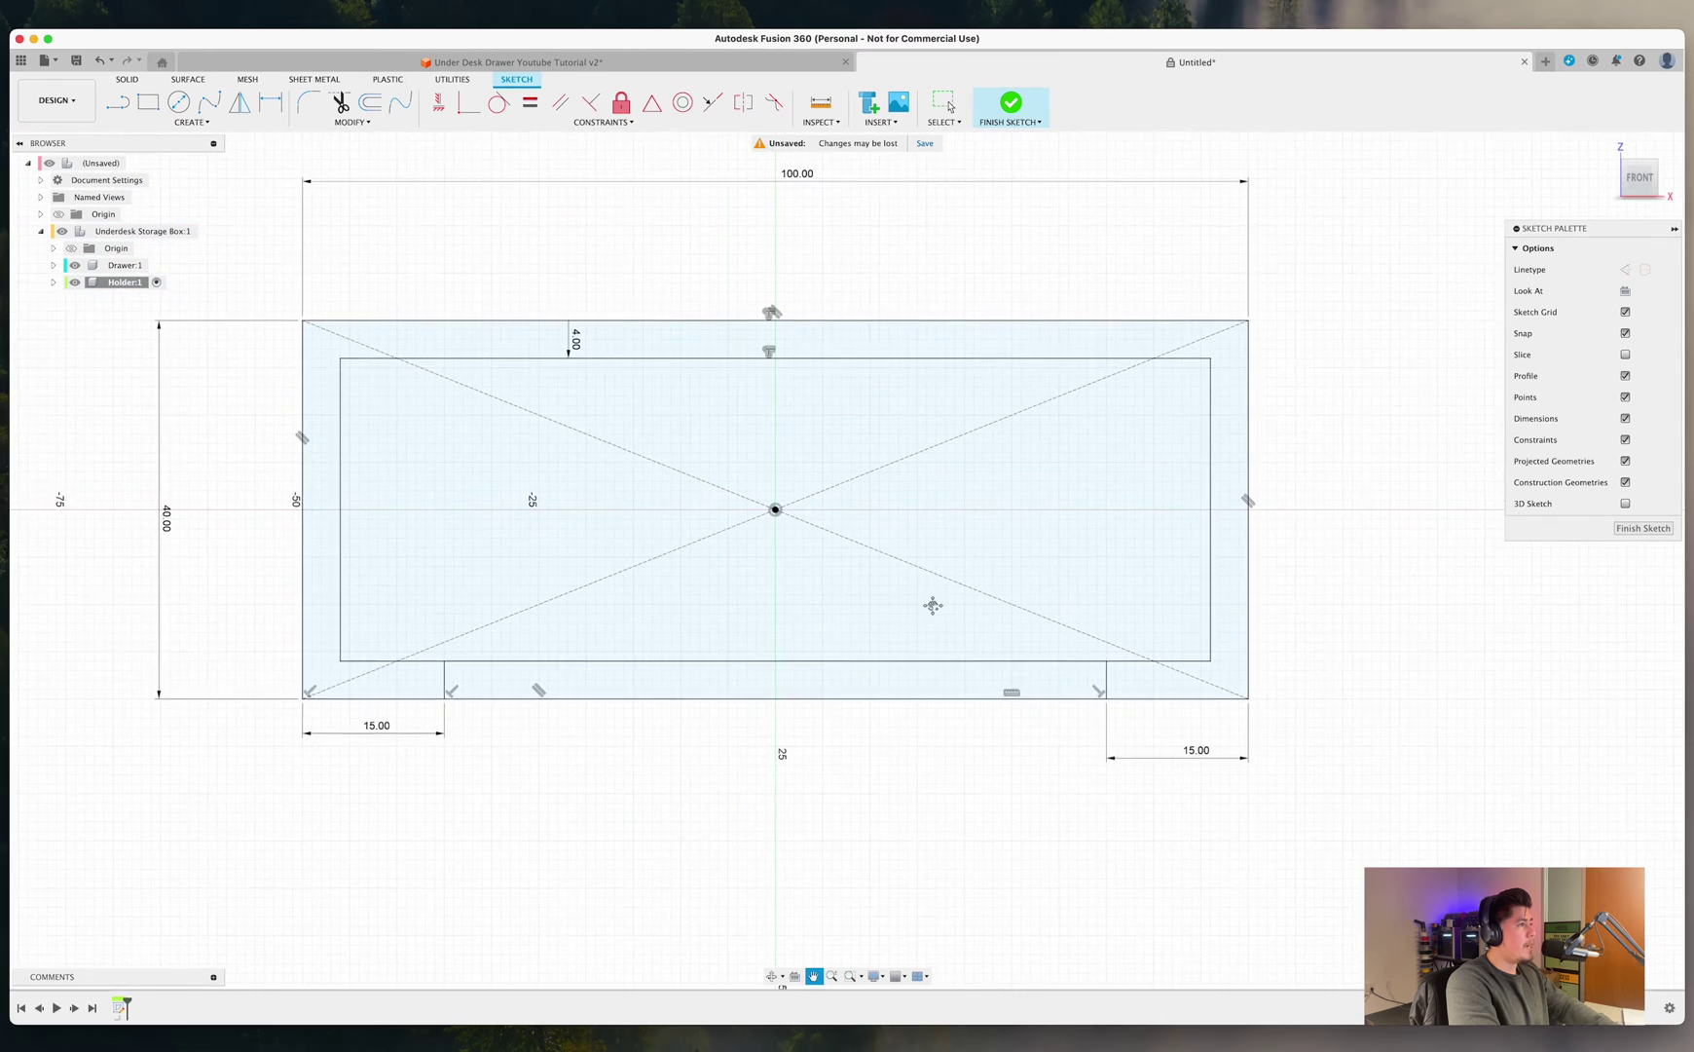
pyautogui.scroll(-2, 833, 578)
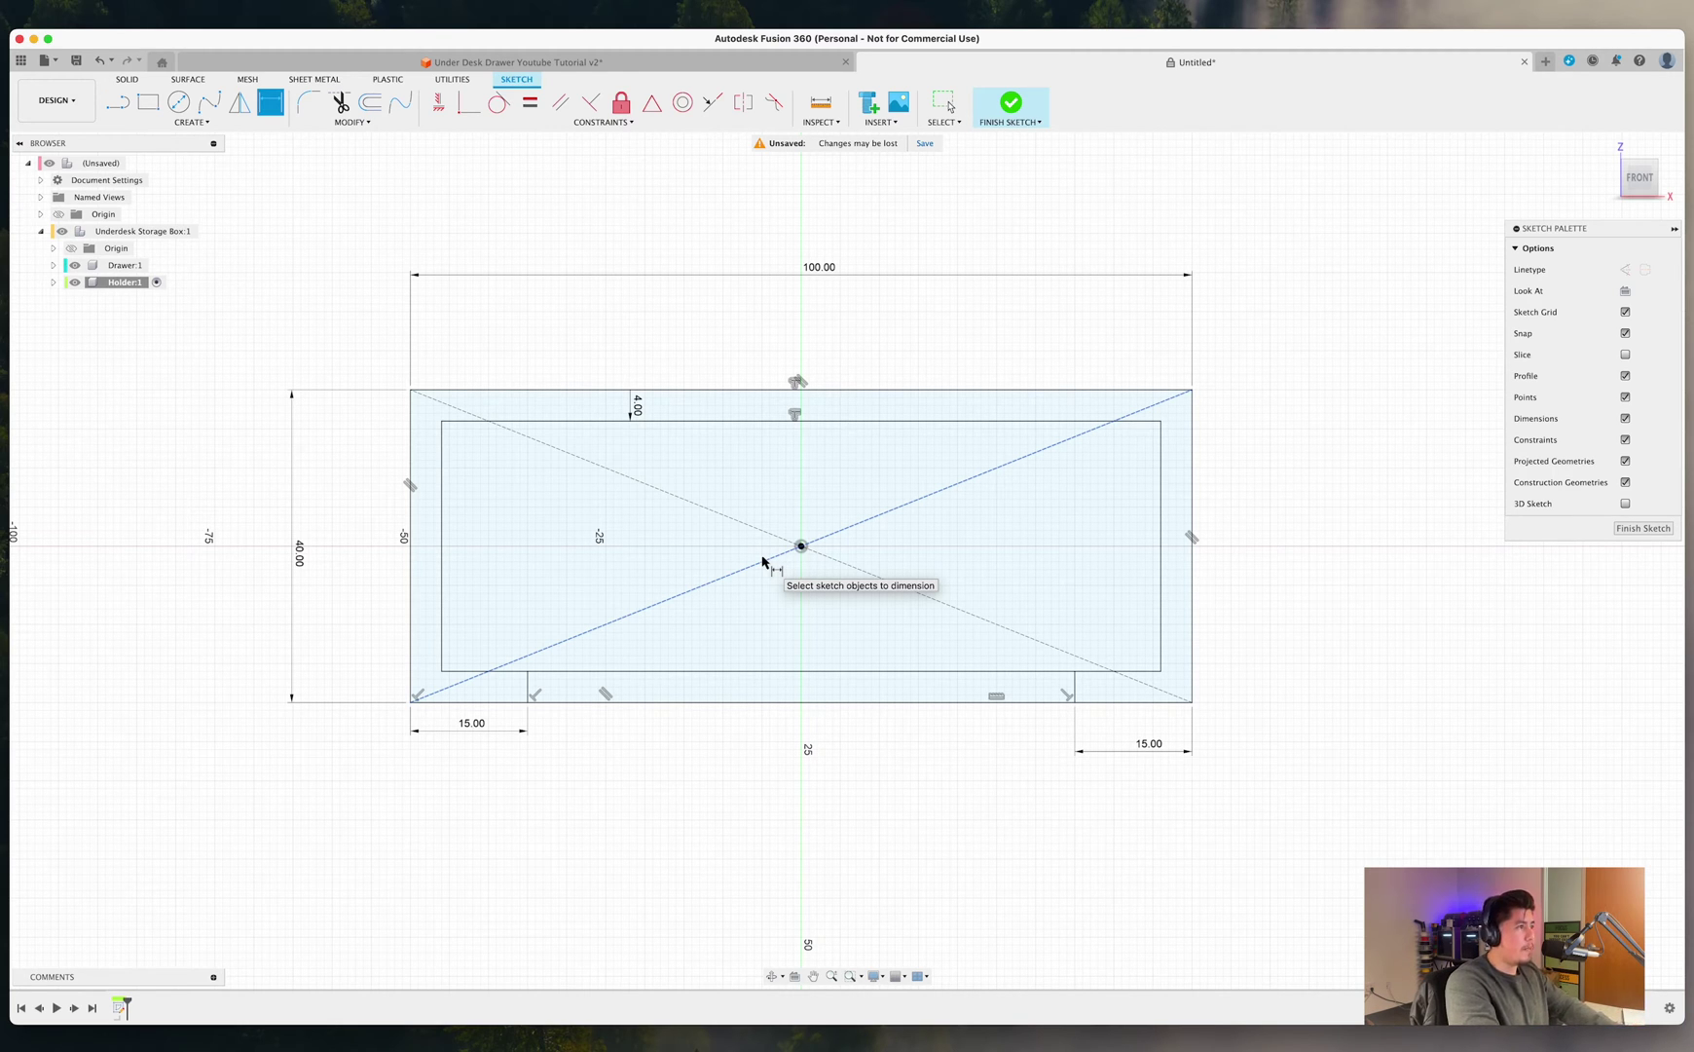
pyautogui.press('Escape')
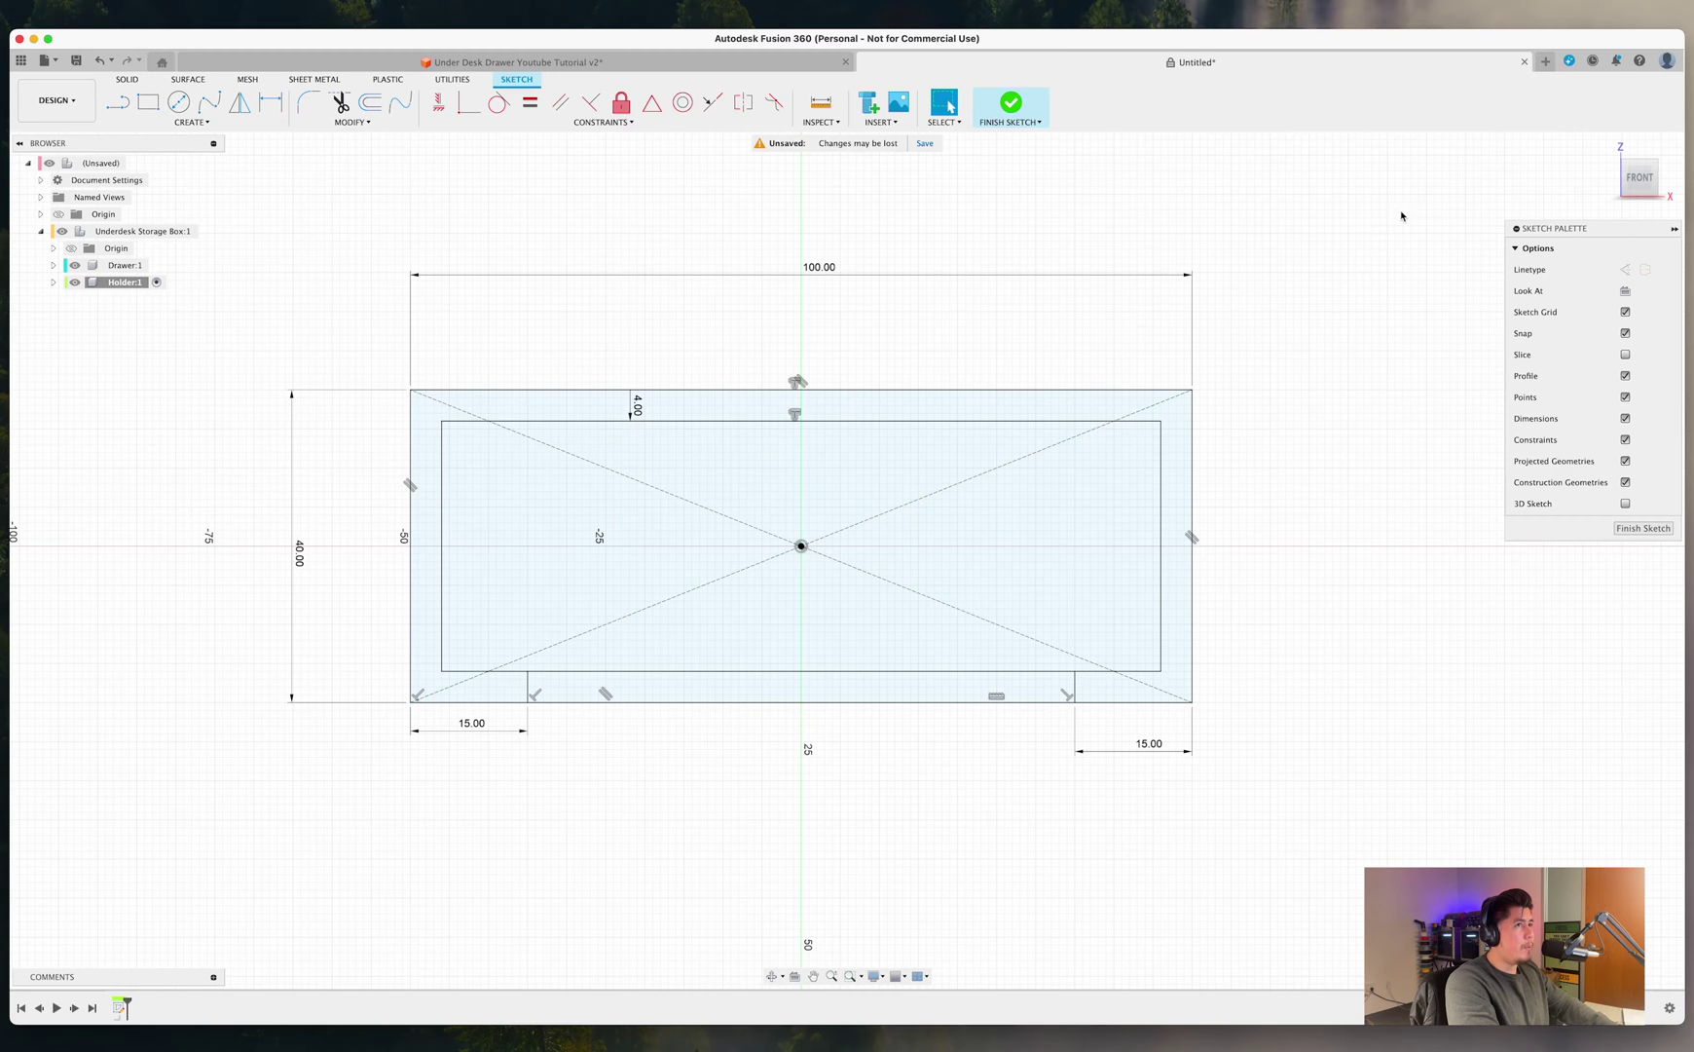
# Extrude the C-shaped wall profile toward the back as a new body, leaving out the inner area and the lower gap.
pyautogui.click(1627, 166)
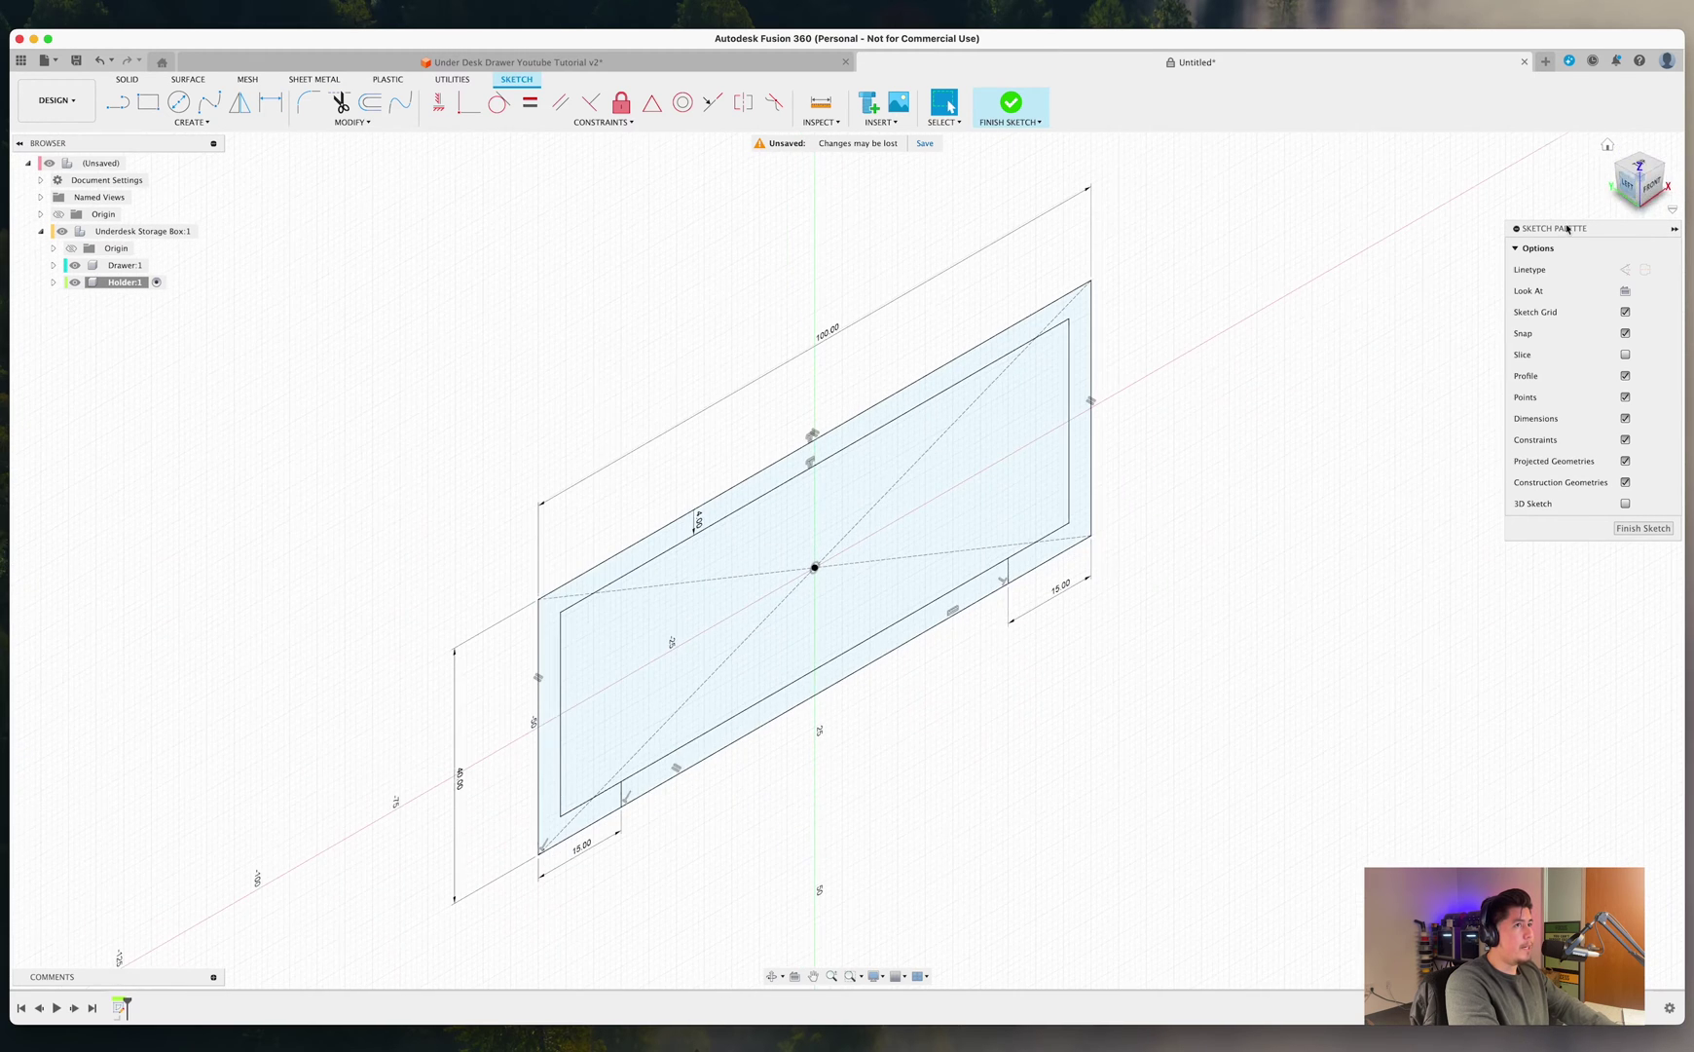
pyautogui.press('e')
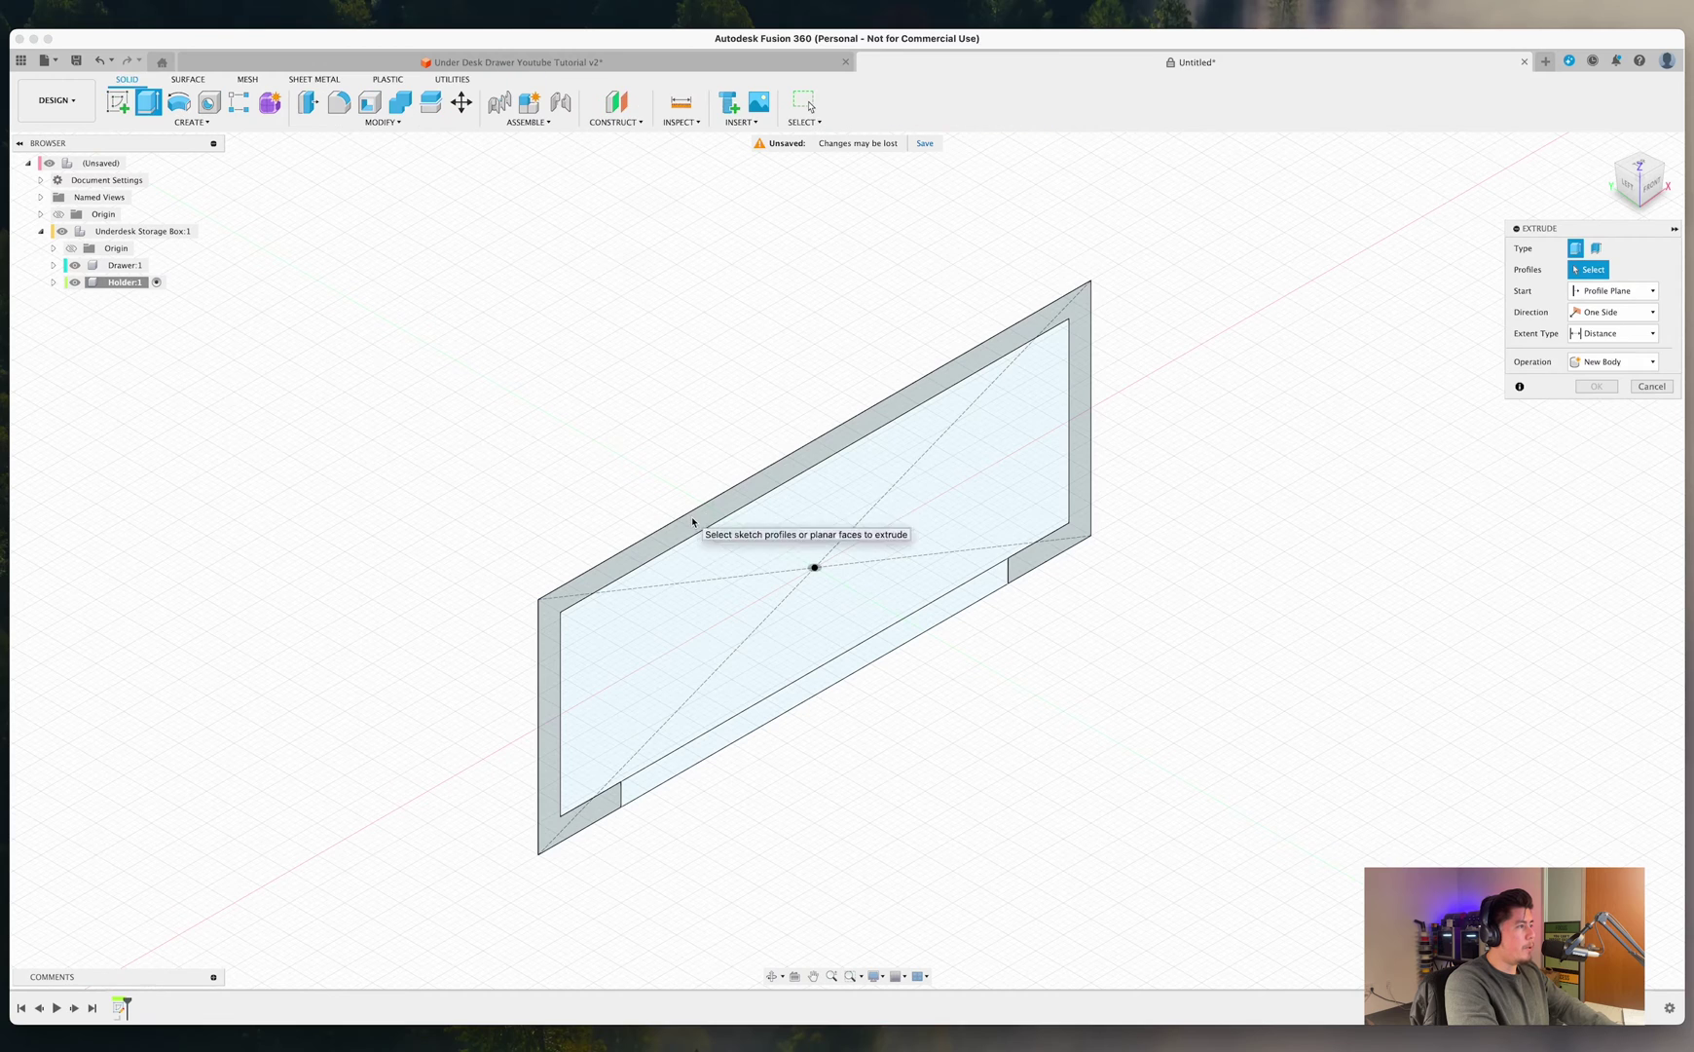
pyautogui.click(692, 518)
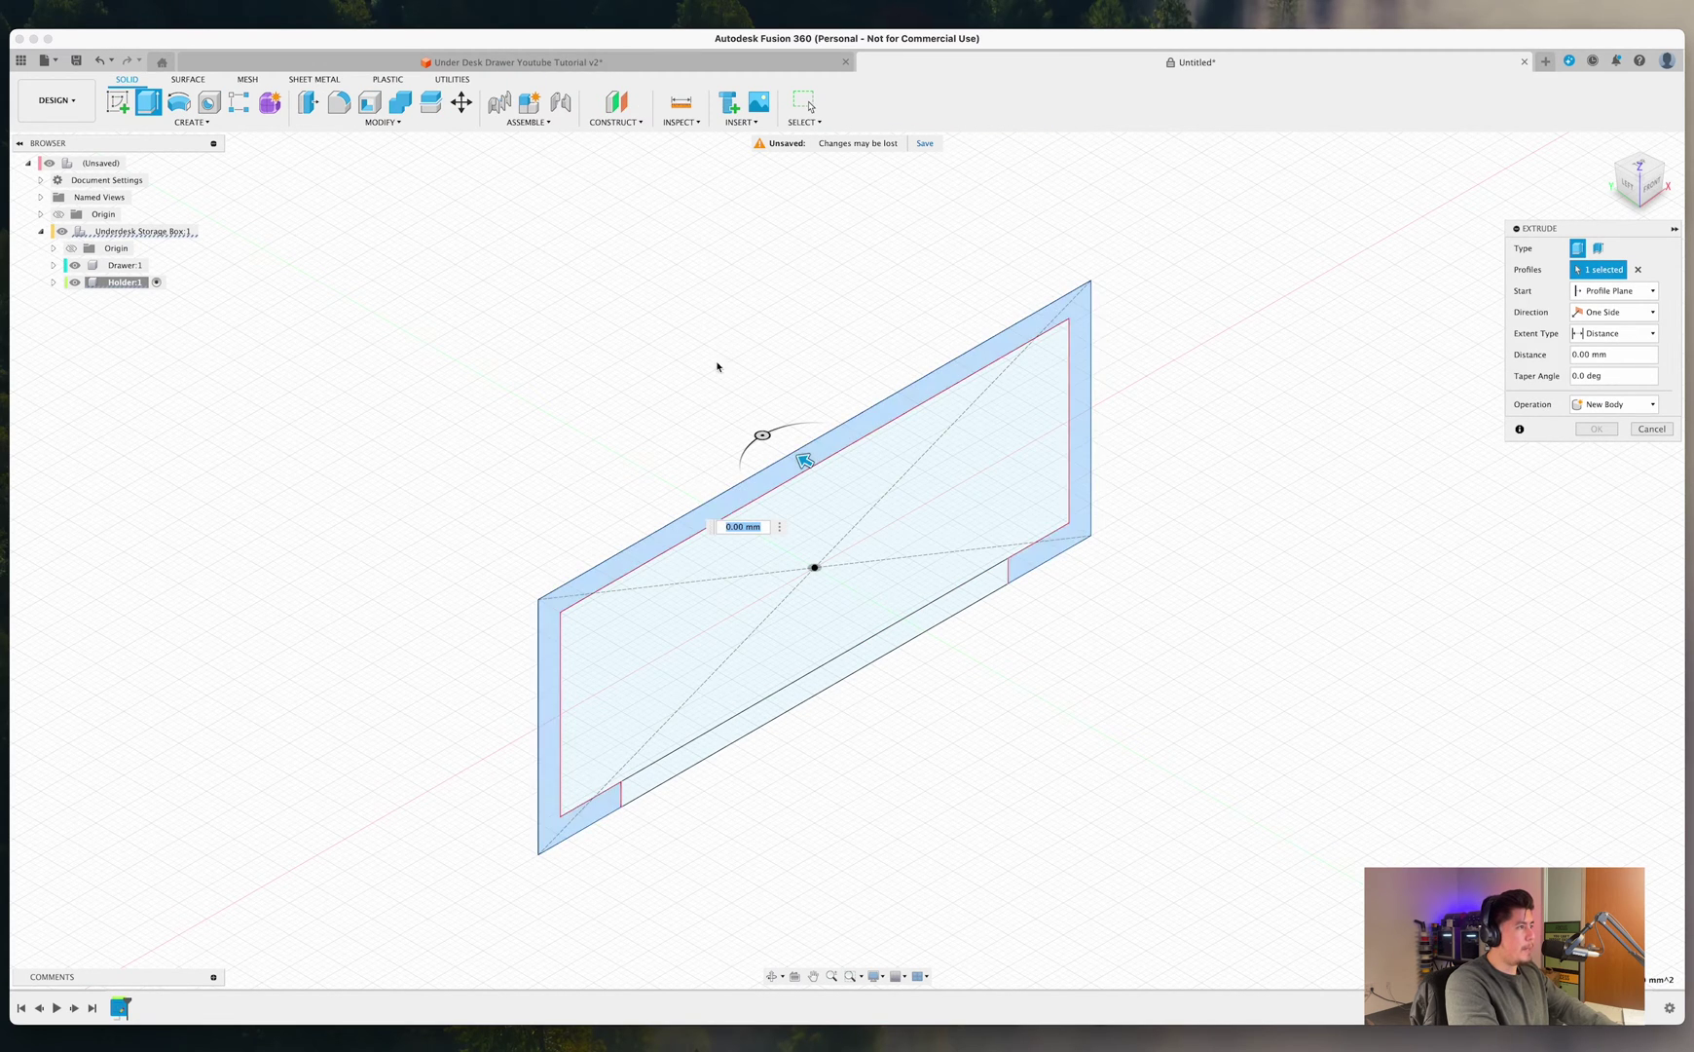
pyautogui.moveTo(805, 464); pyautogui.dragTo(526, 358)
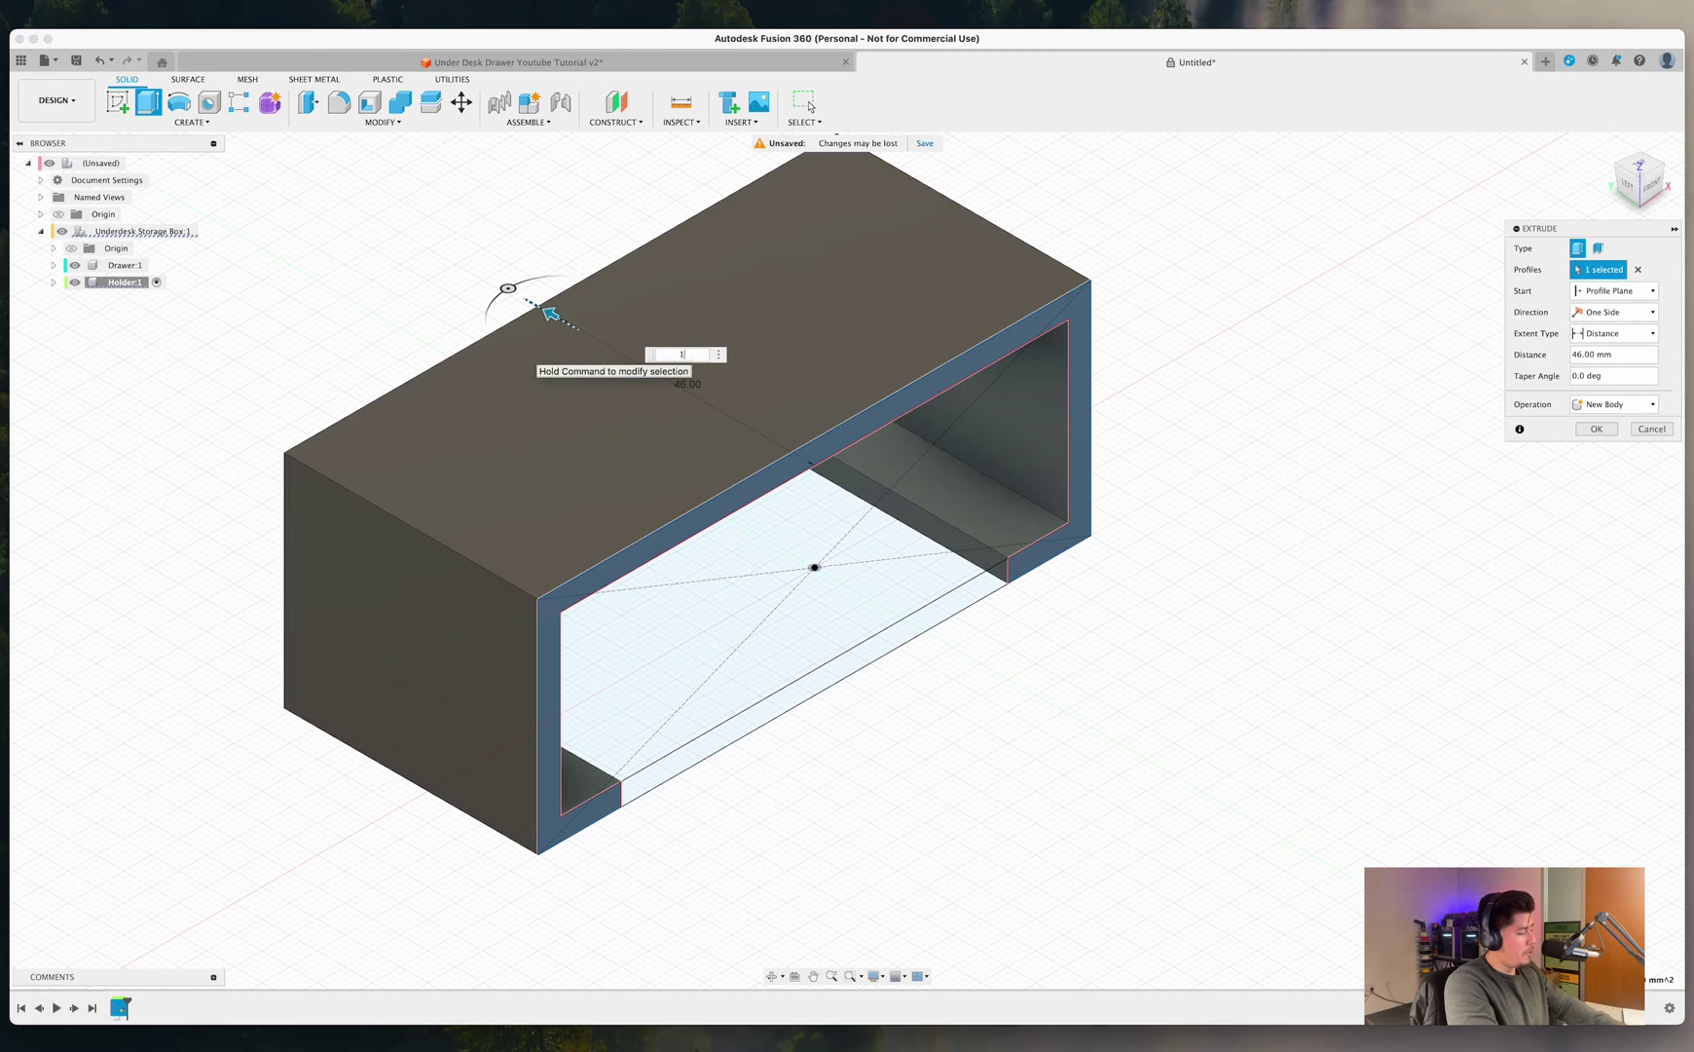
pyautogui.write('50')
pyautogui.press('Return')
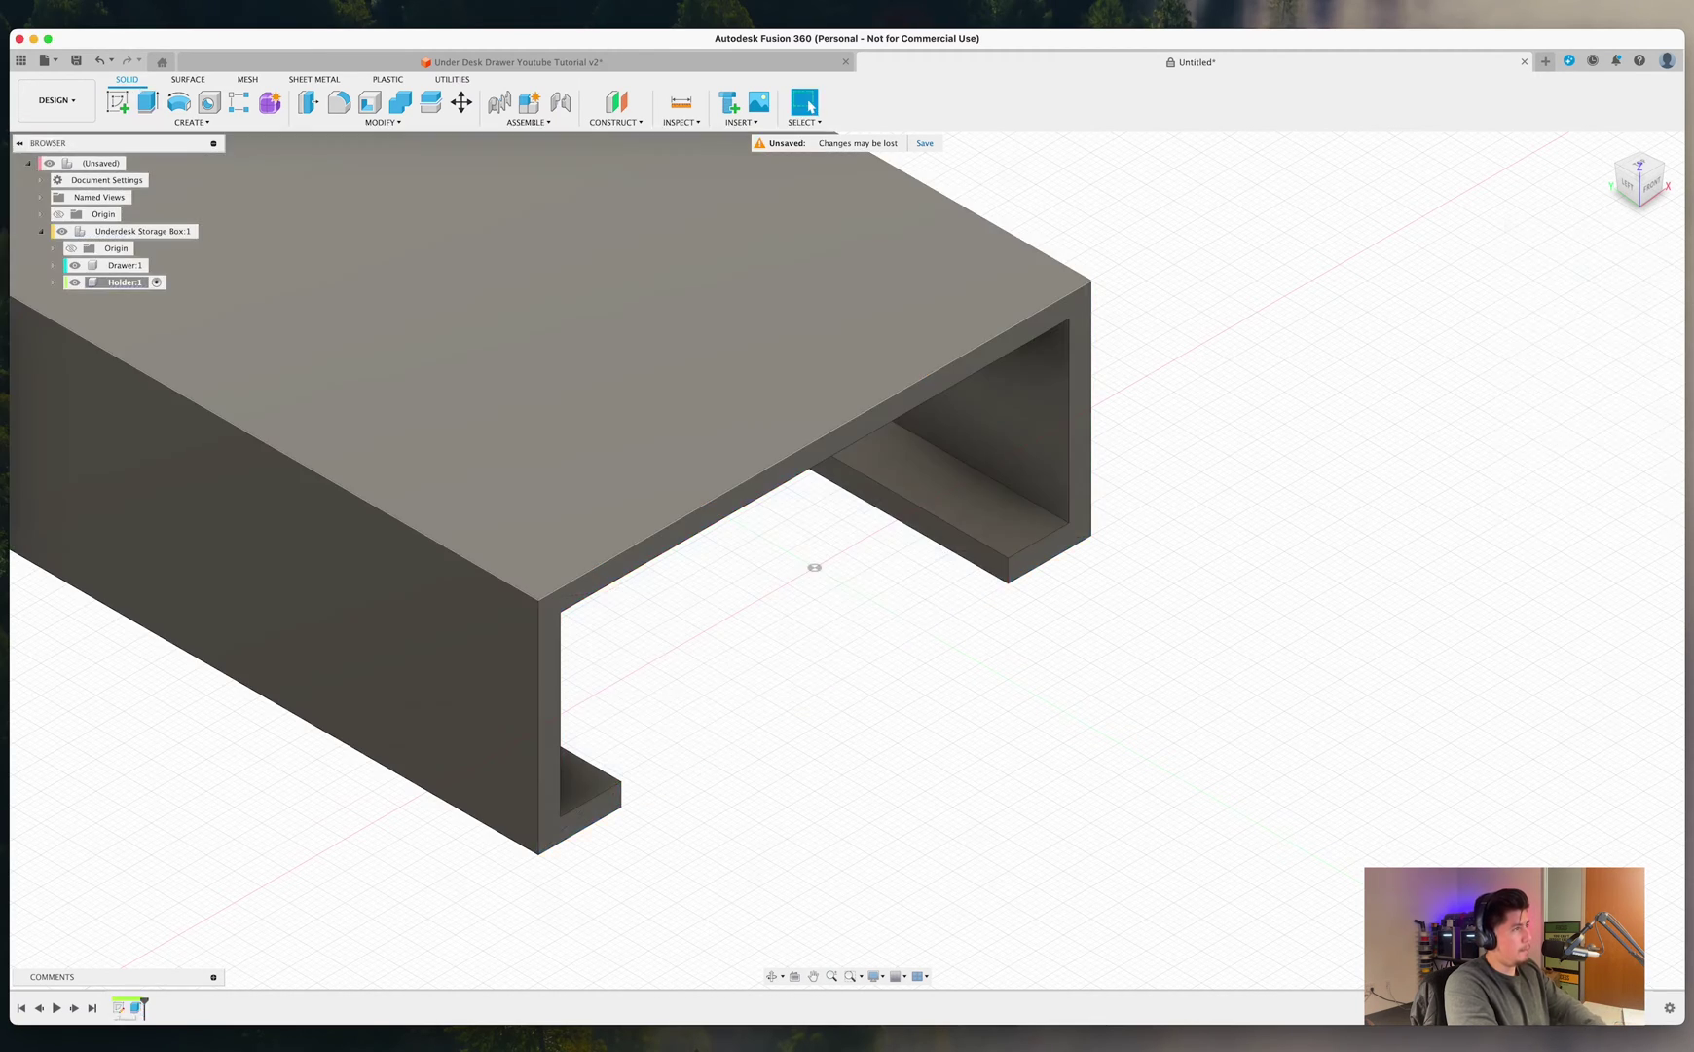
pyautogui.scroll(-2, 409, 331)
pyautogui.moveTo(378, 337); pyautogui.dragTo(745, 575, button='middle')
pyautogui.scroll(-2, 791, 633)
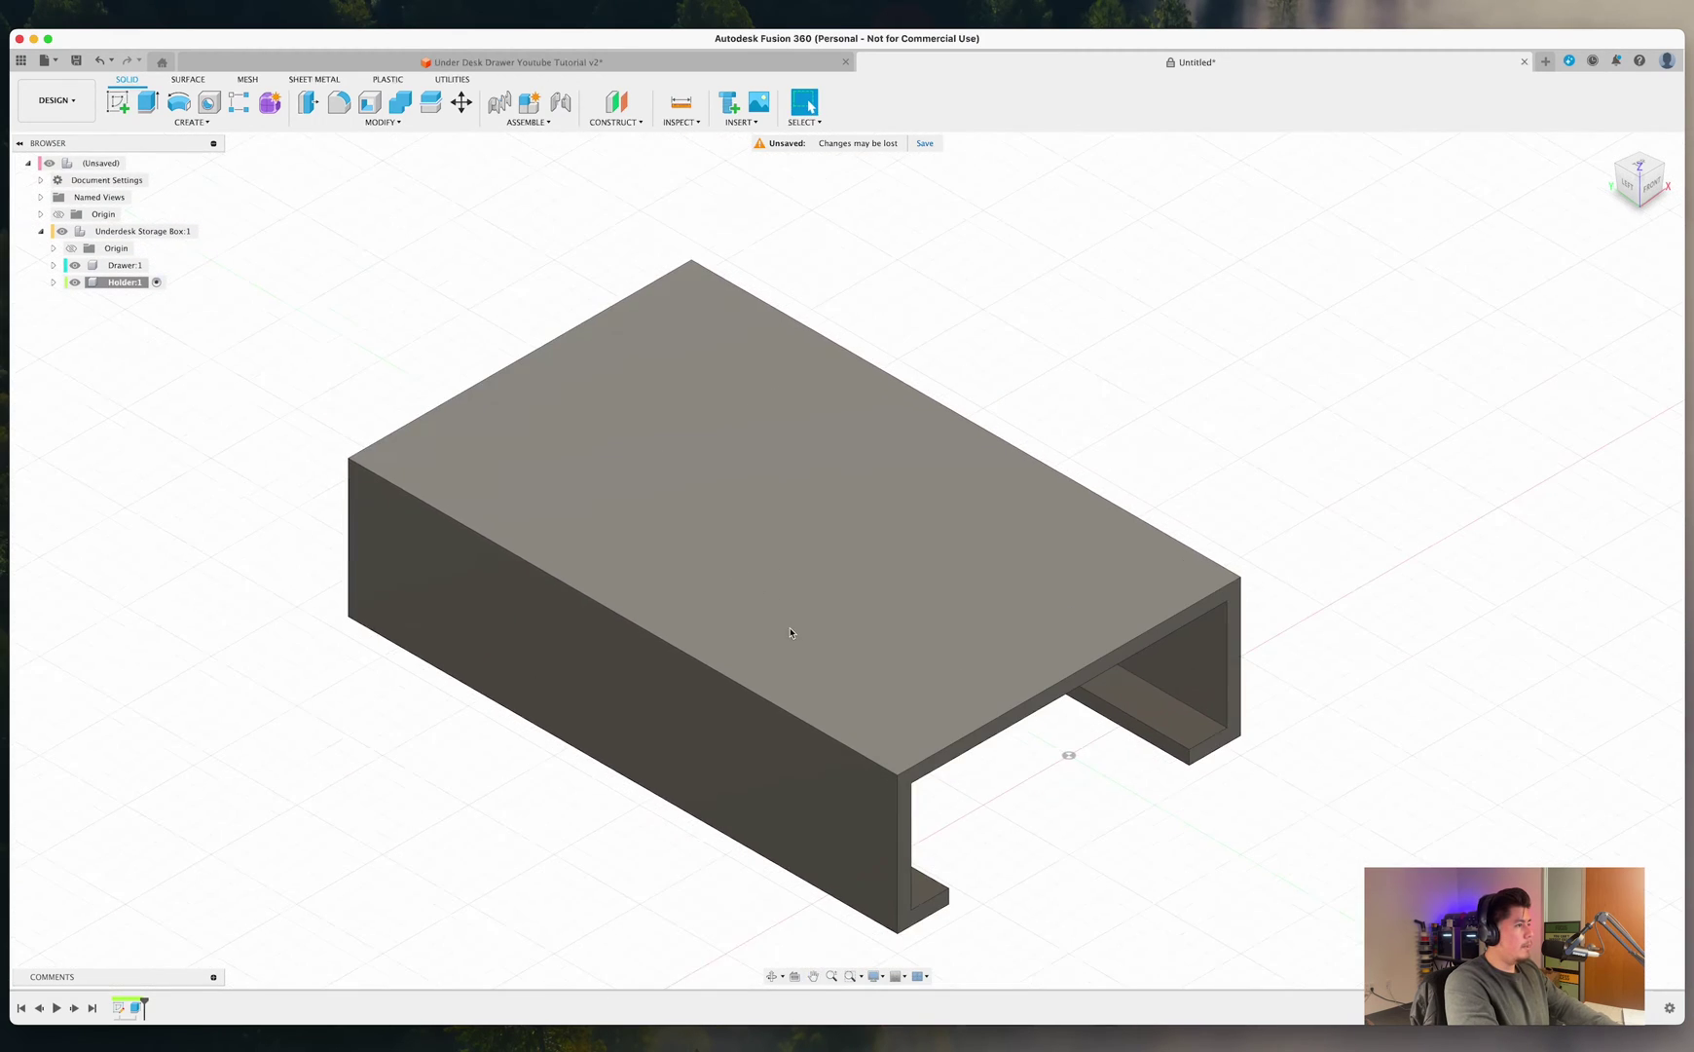
# Start a new sketch on the rear face of the Holder's C-shaped body.
pyautogui.moveTo(791, 633); pyautogui.dragTo(764, 558, button='middle')
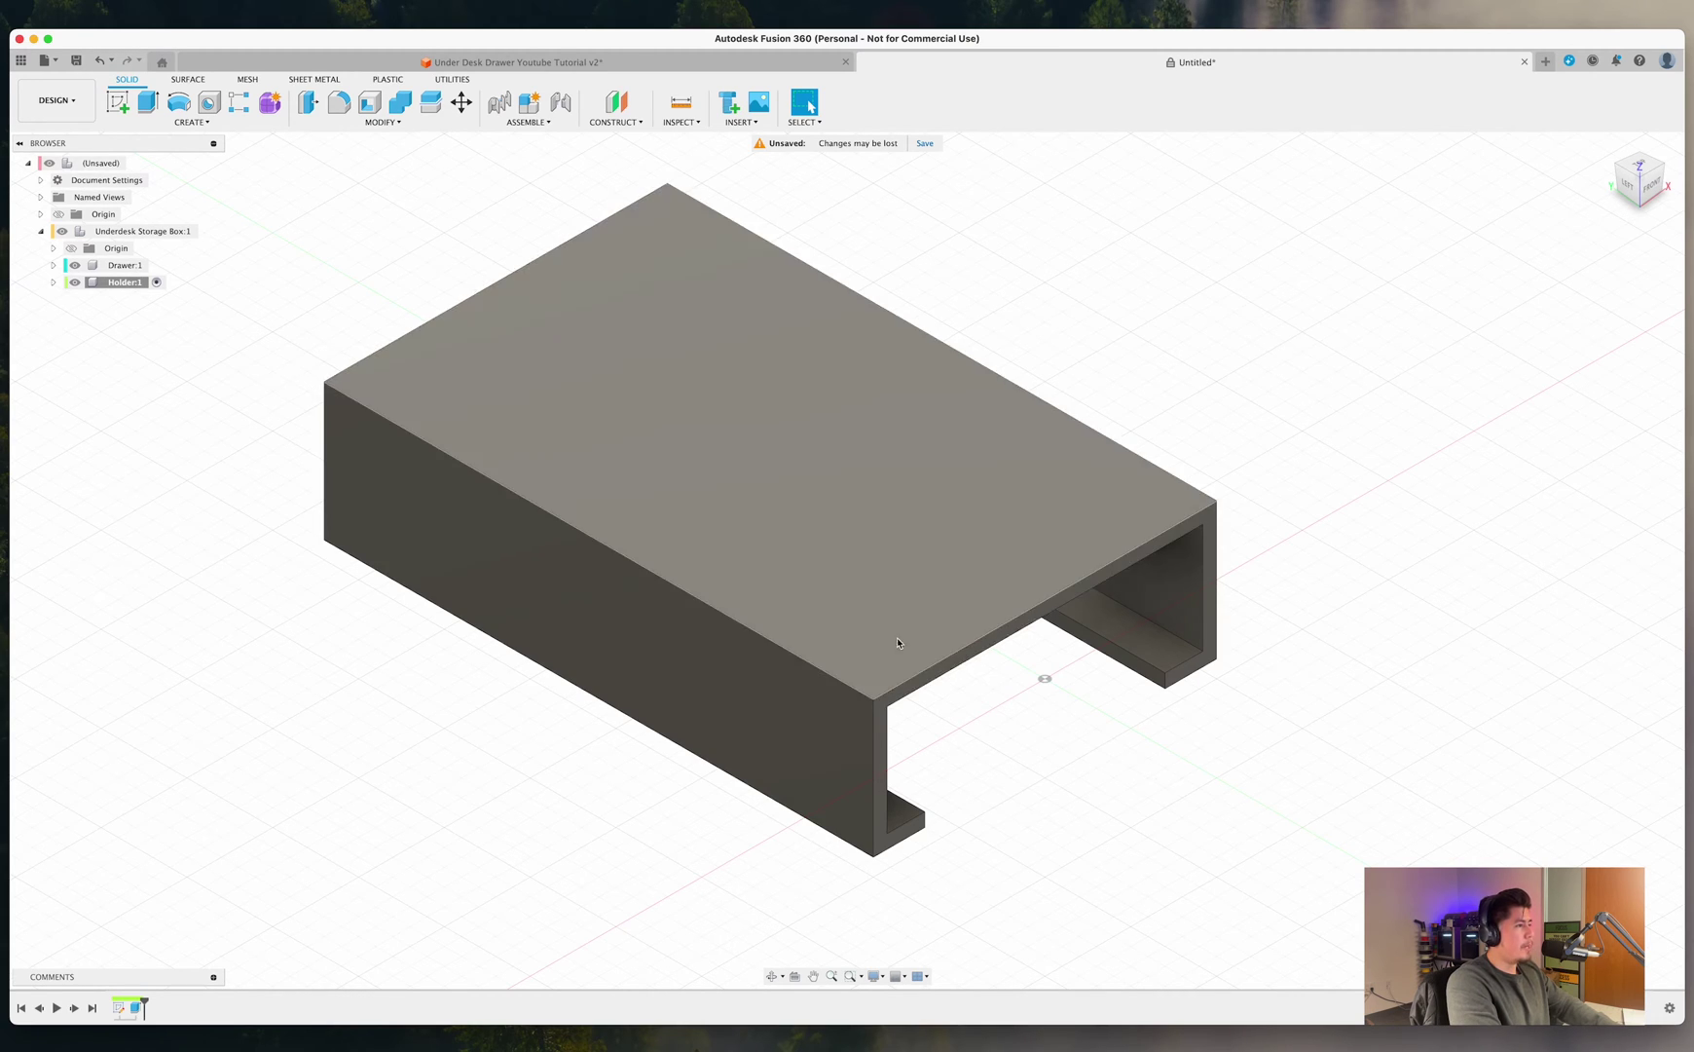
pyautogui.keyDown('shift'); pyautogui.moveTo(901, 641); pyautogui.dragTo(662, 671, button='middle'); pyautogui.keyUp('shift')
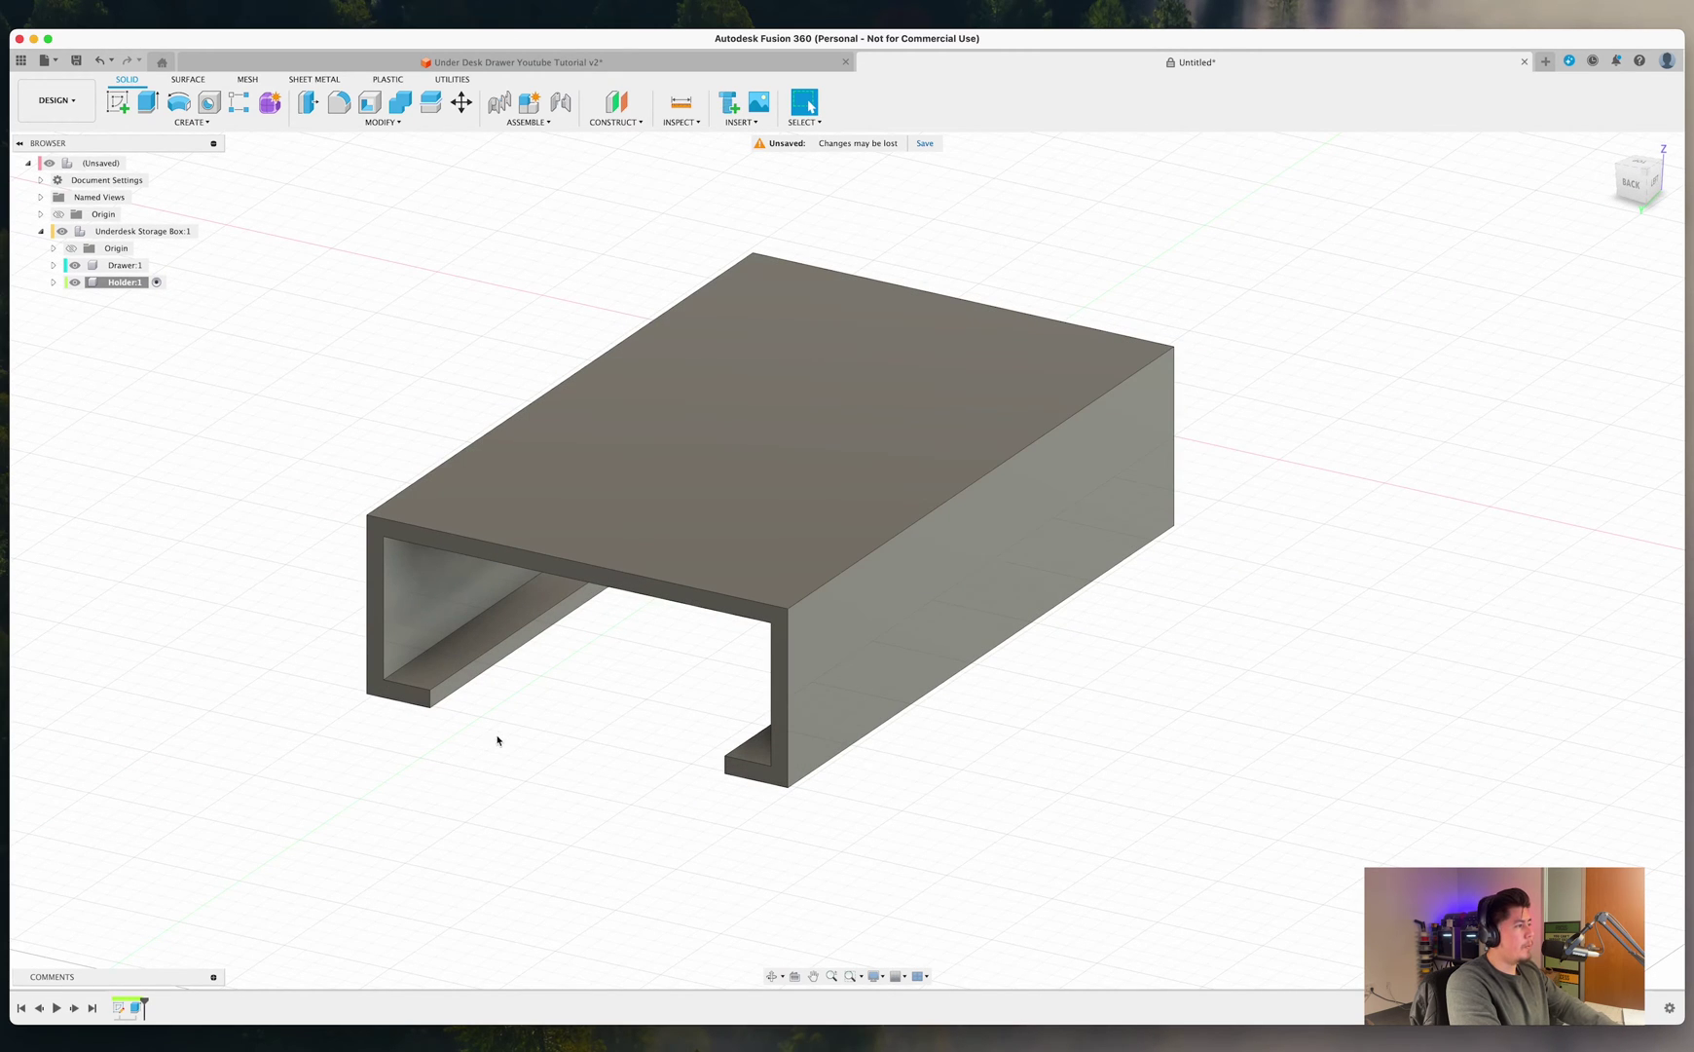
pyautogui.keyDown('shift'); pyautogui.moveTo(498, 740); pyautogui.dragTo(654, 737, button='middle'); pyautogui.keyUp('shift')
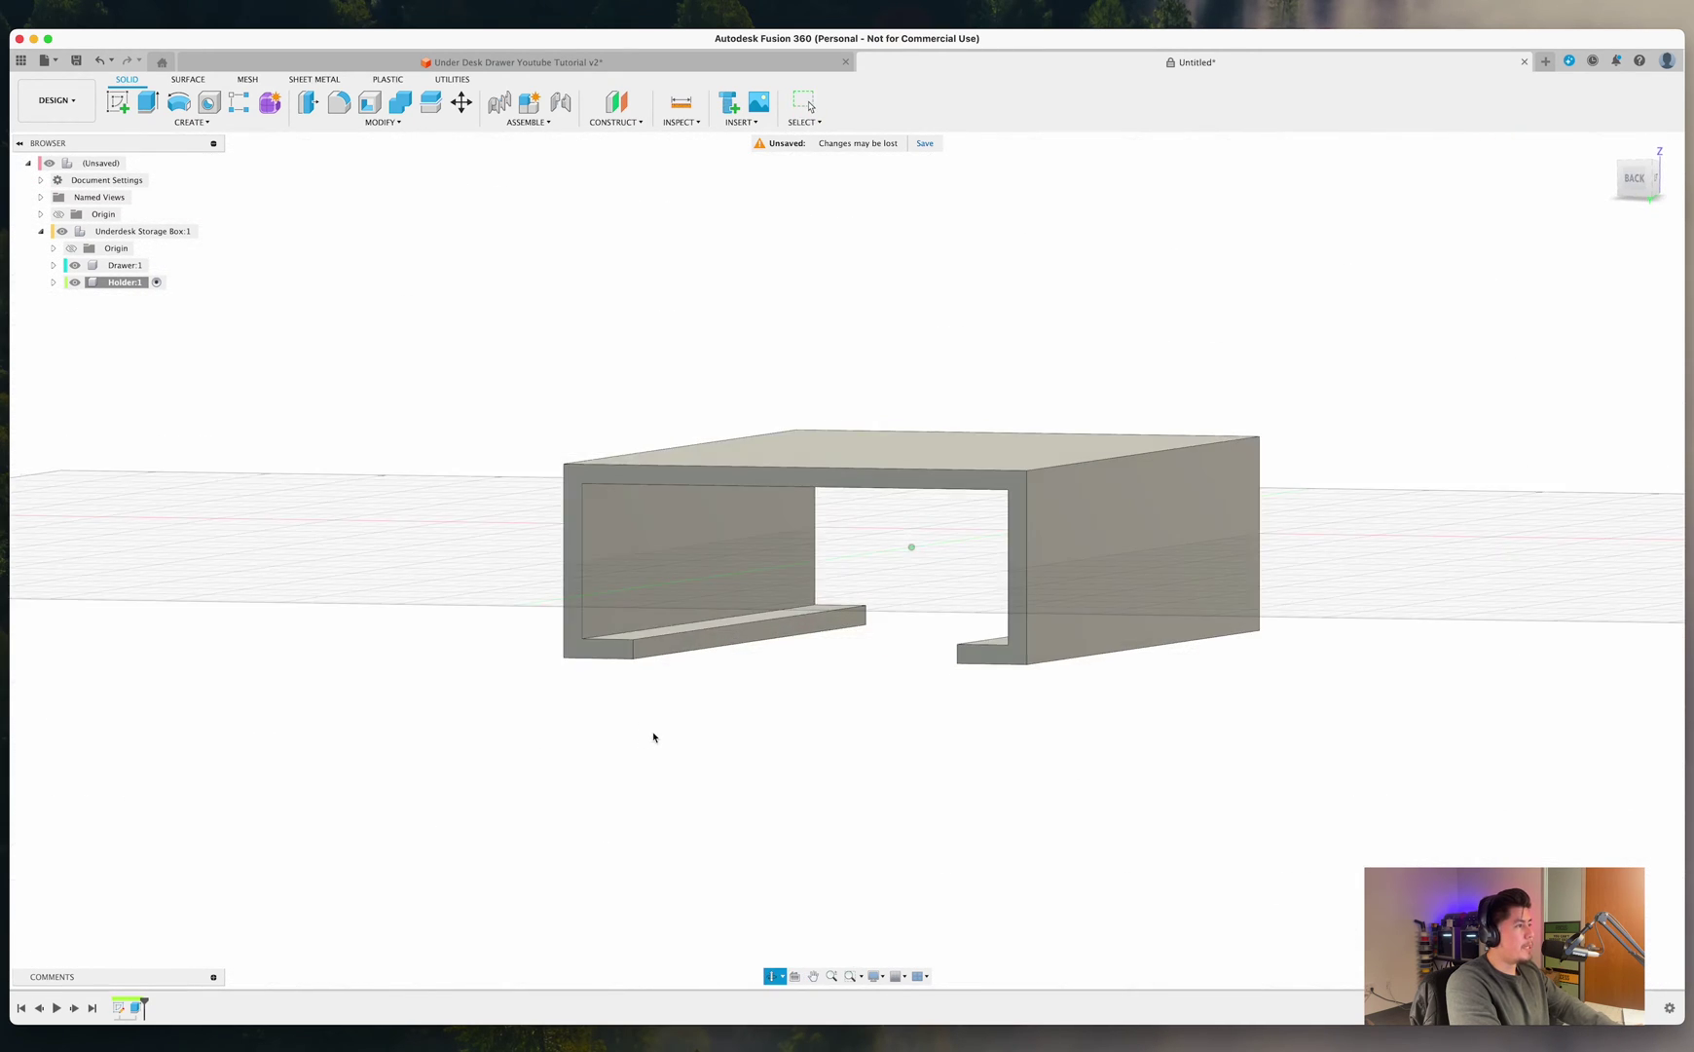
pyautogui.click(1633, 192)
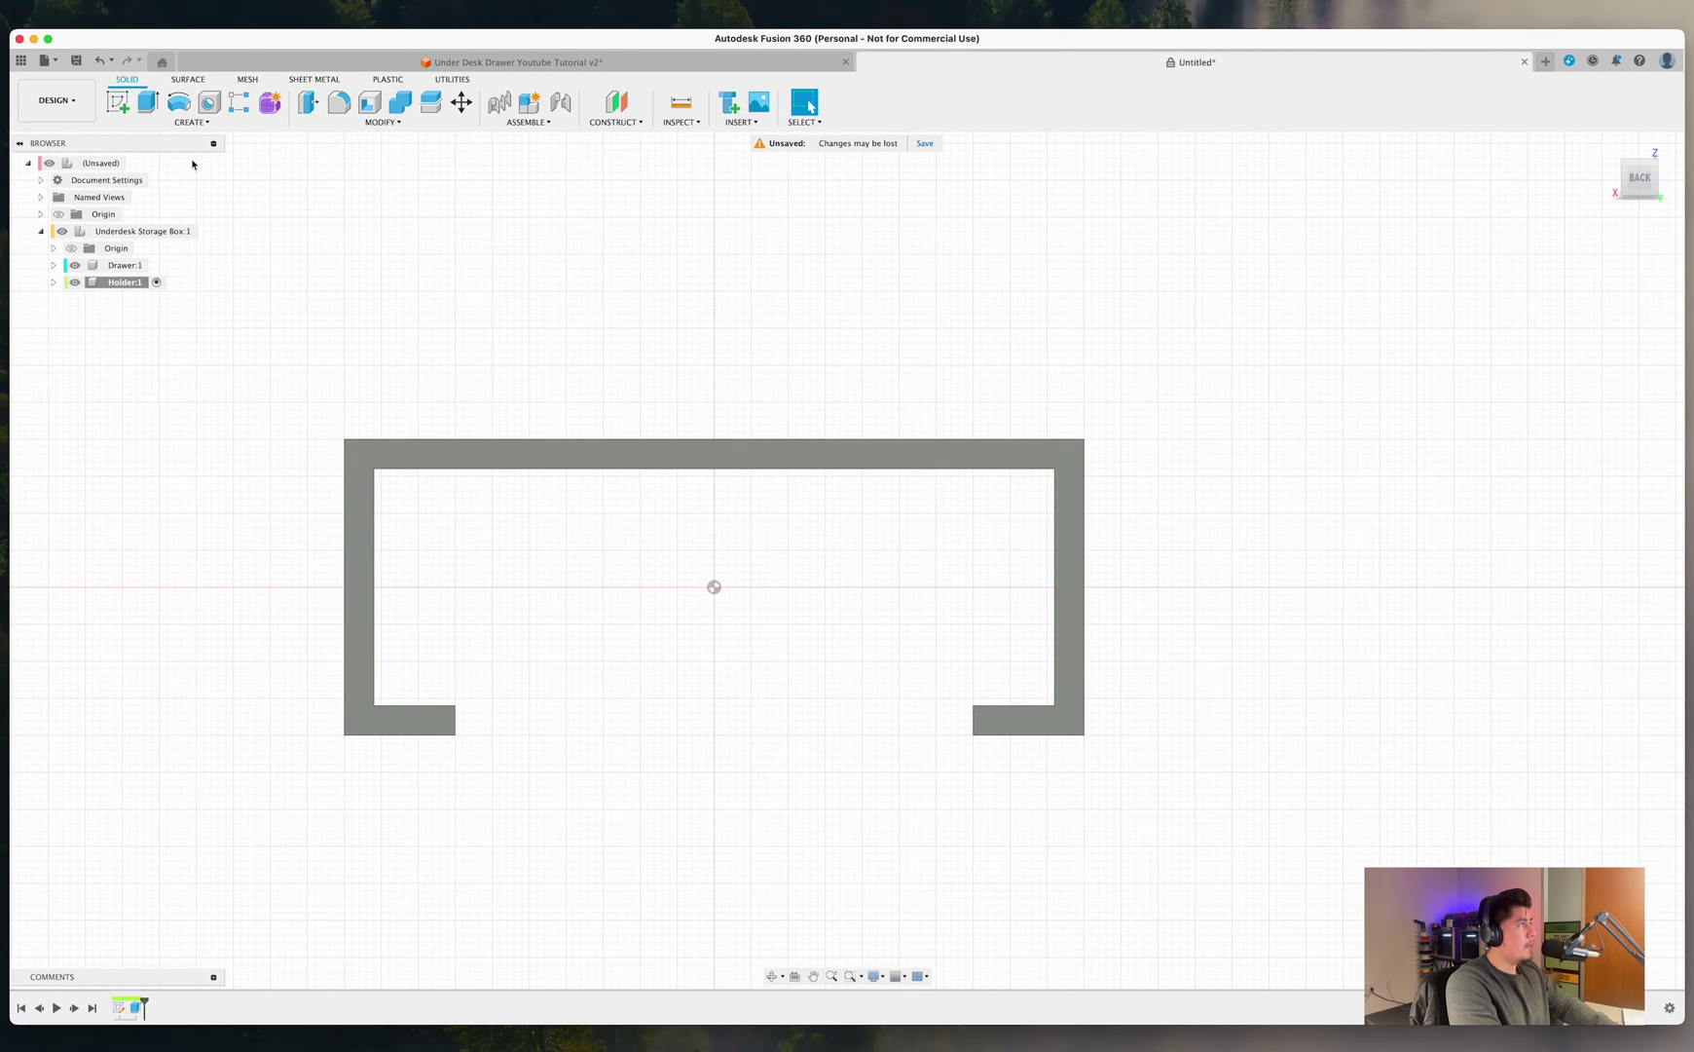
pyautogui.click(121, 103)
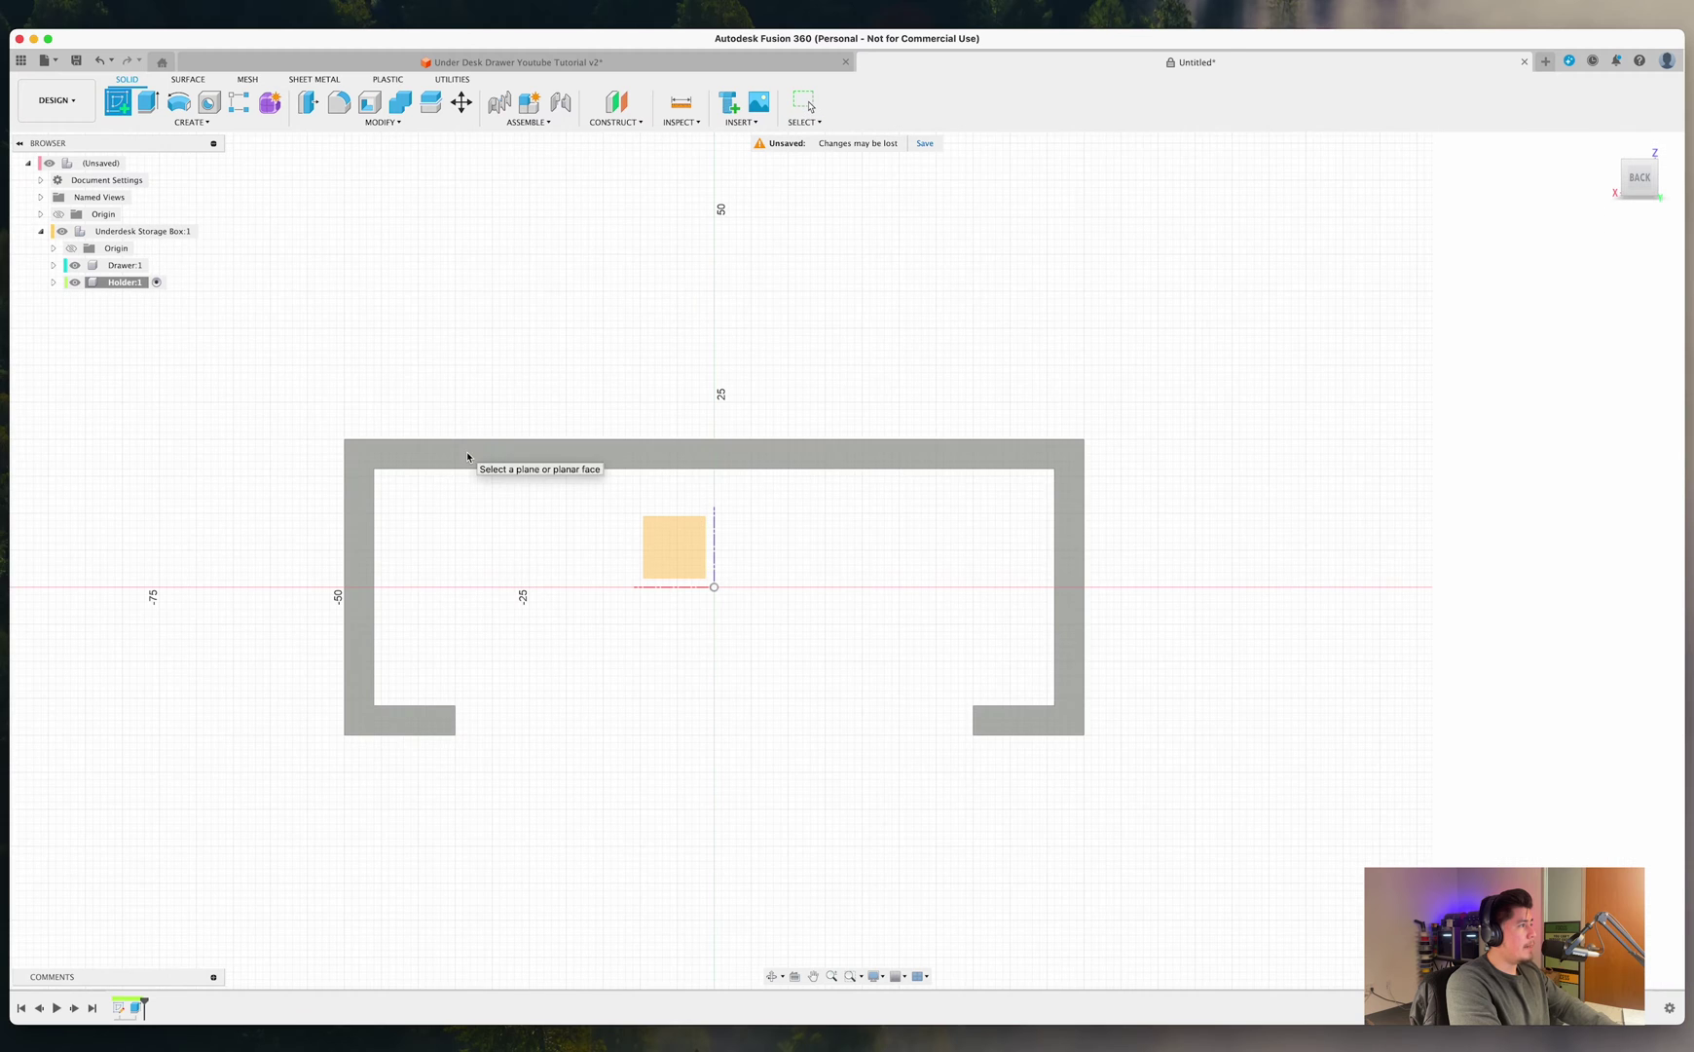
pyautogui.click(349, 474)
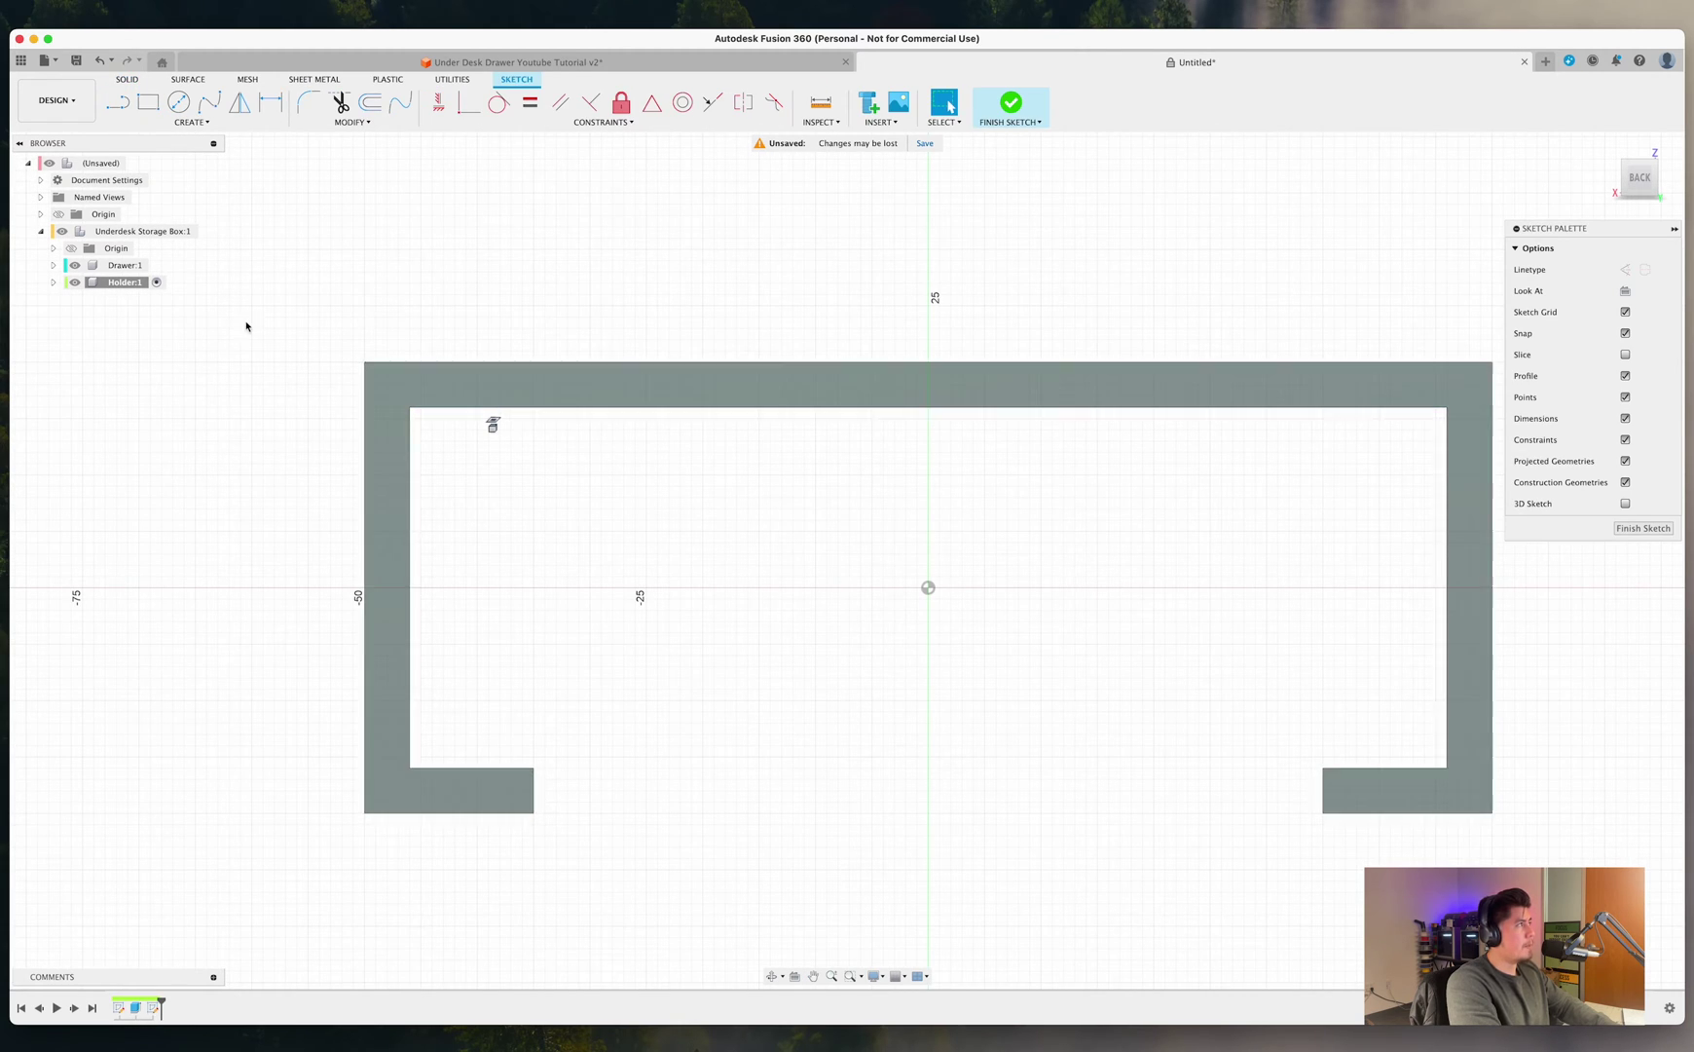
# Draw a rectangle 92 mm wide and about 4 mm high inside the opening, directly beneath the Holder's upper wall.
pyautogui.click(152, 104)
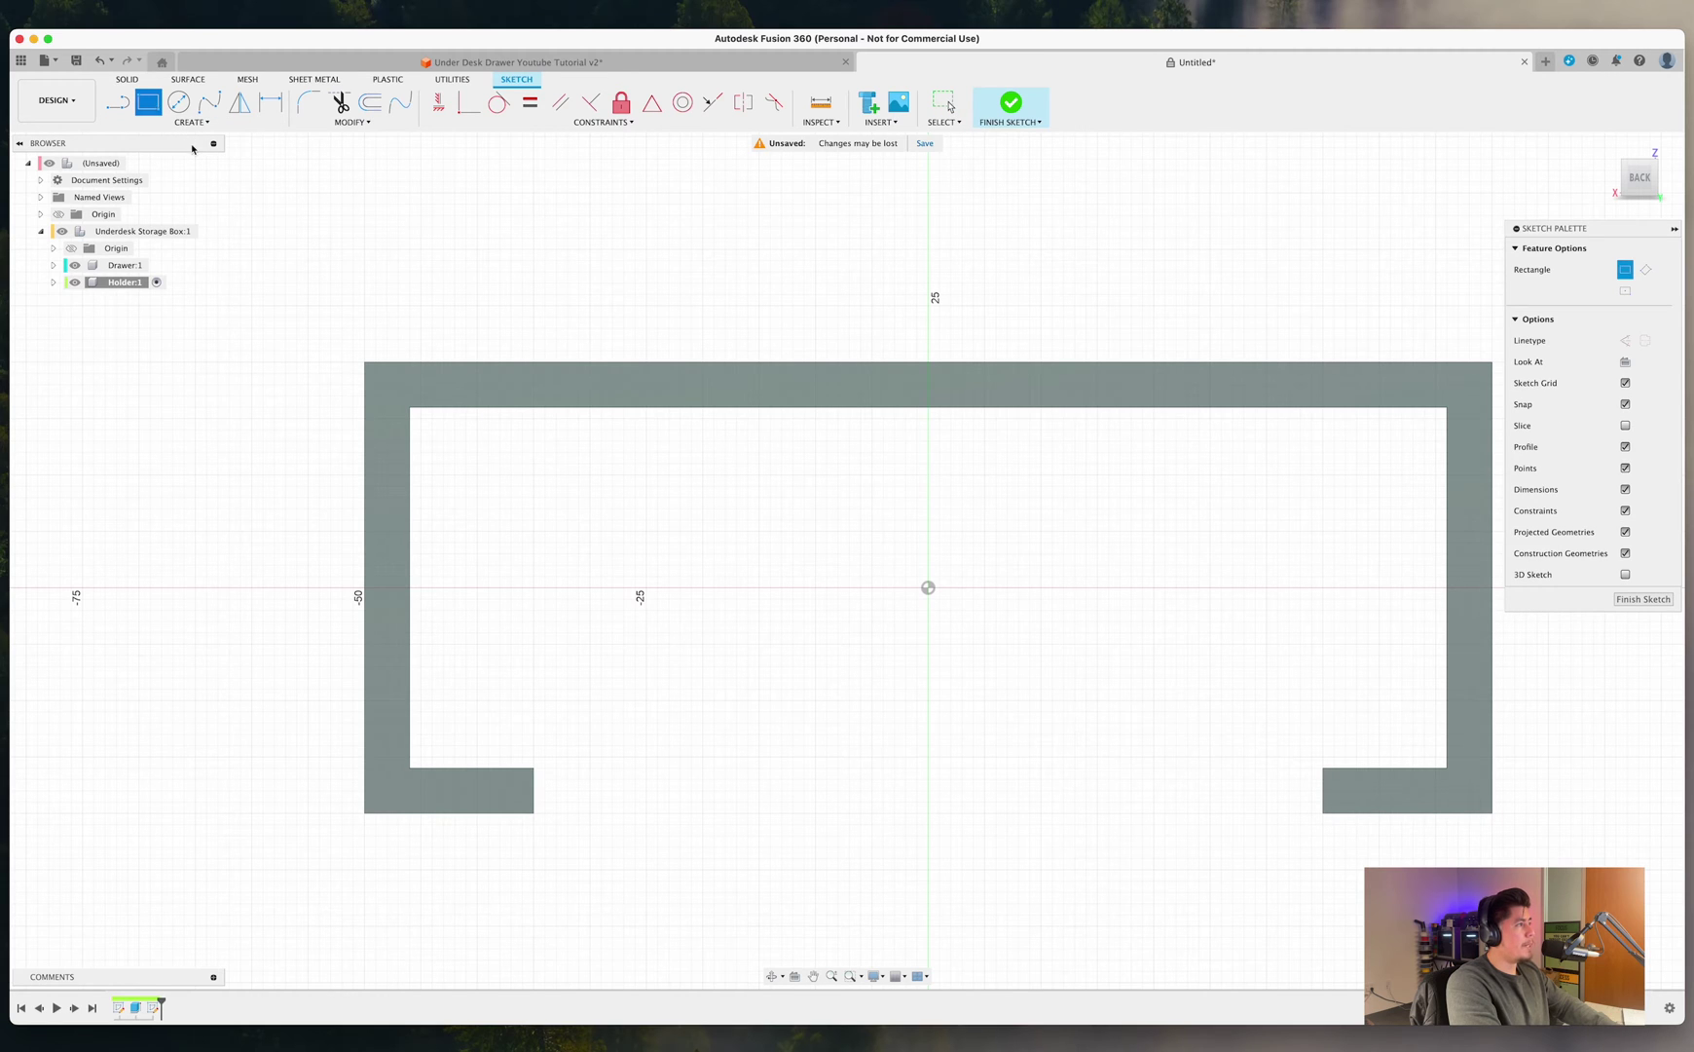
pyautogui.click(409, 410)
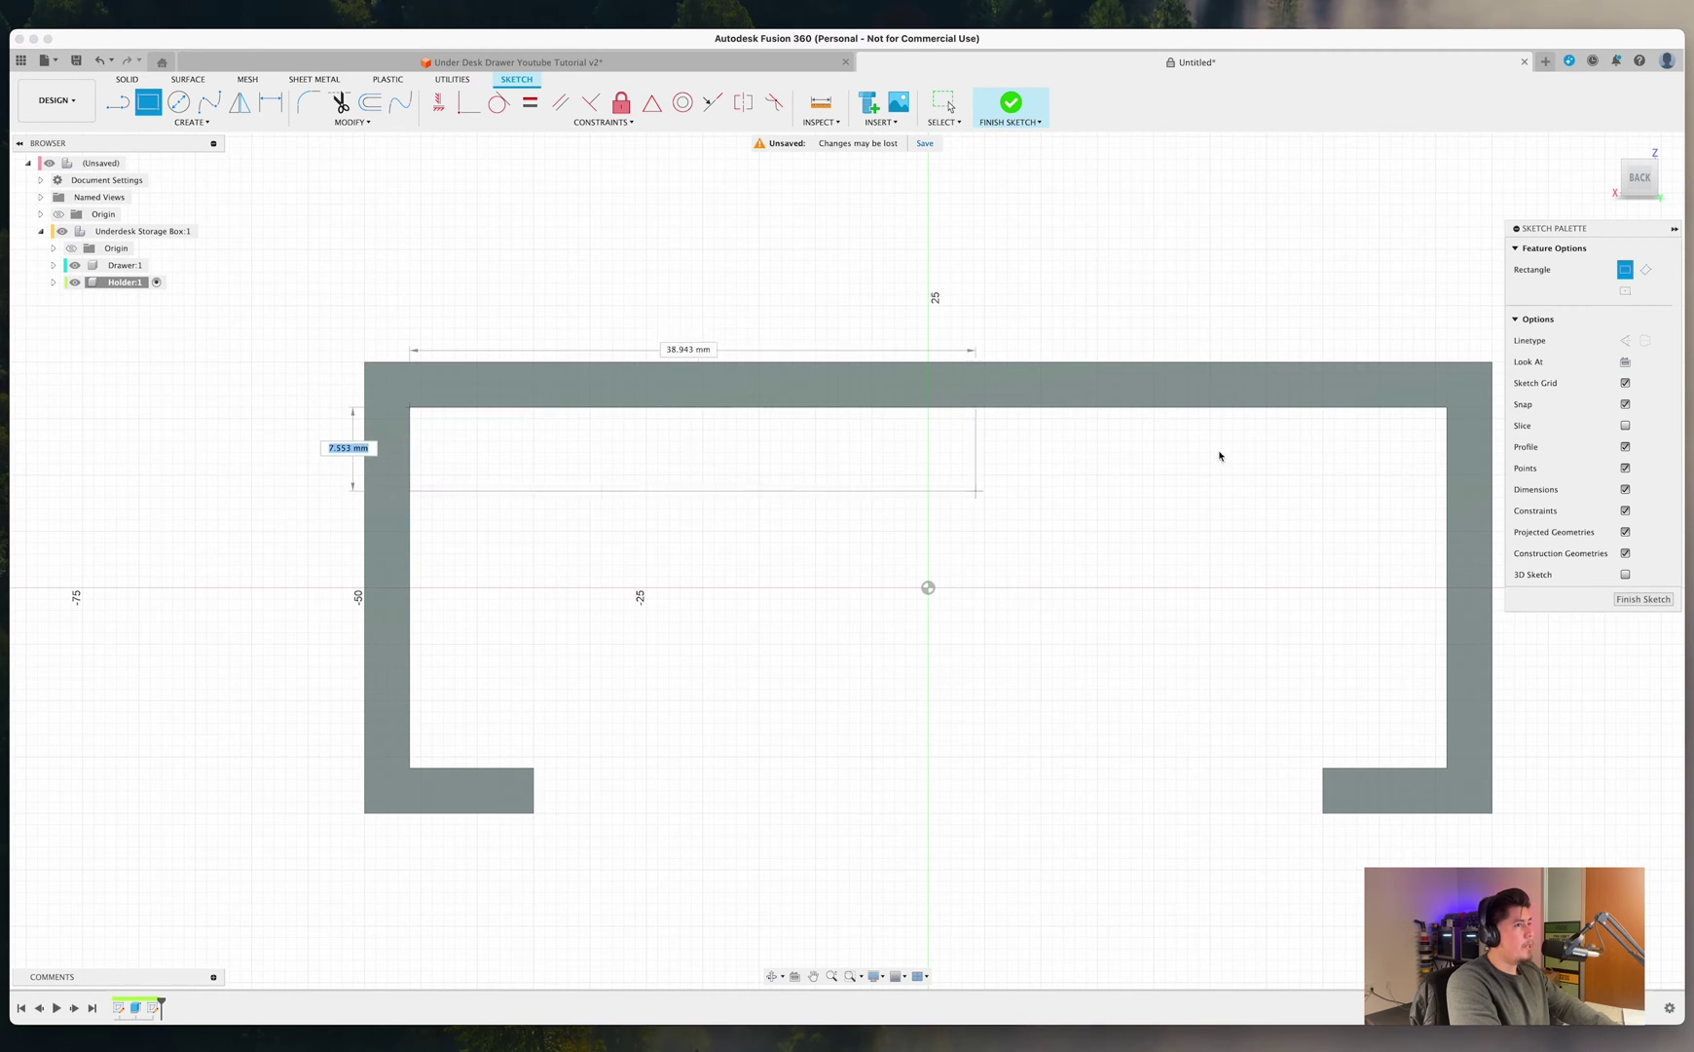
pyautogui.moveTo(1218, 454); pyautogui.dragTo(992, 408, button='middle')
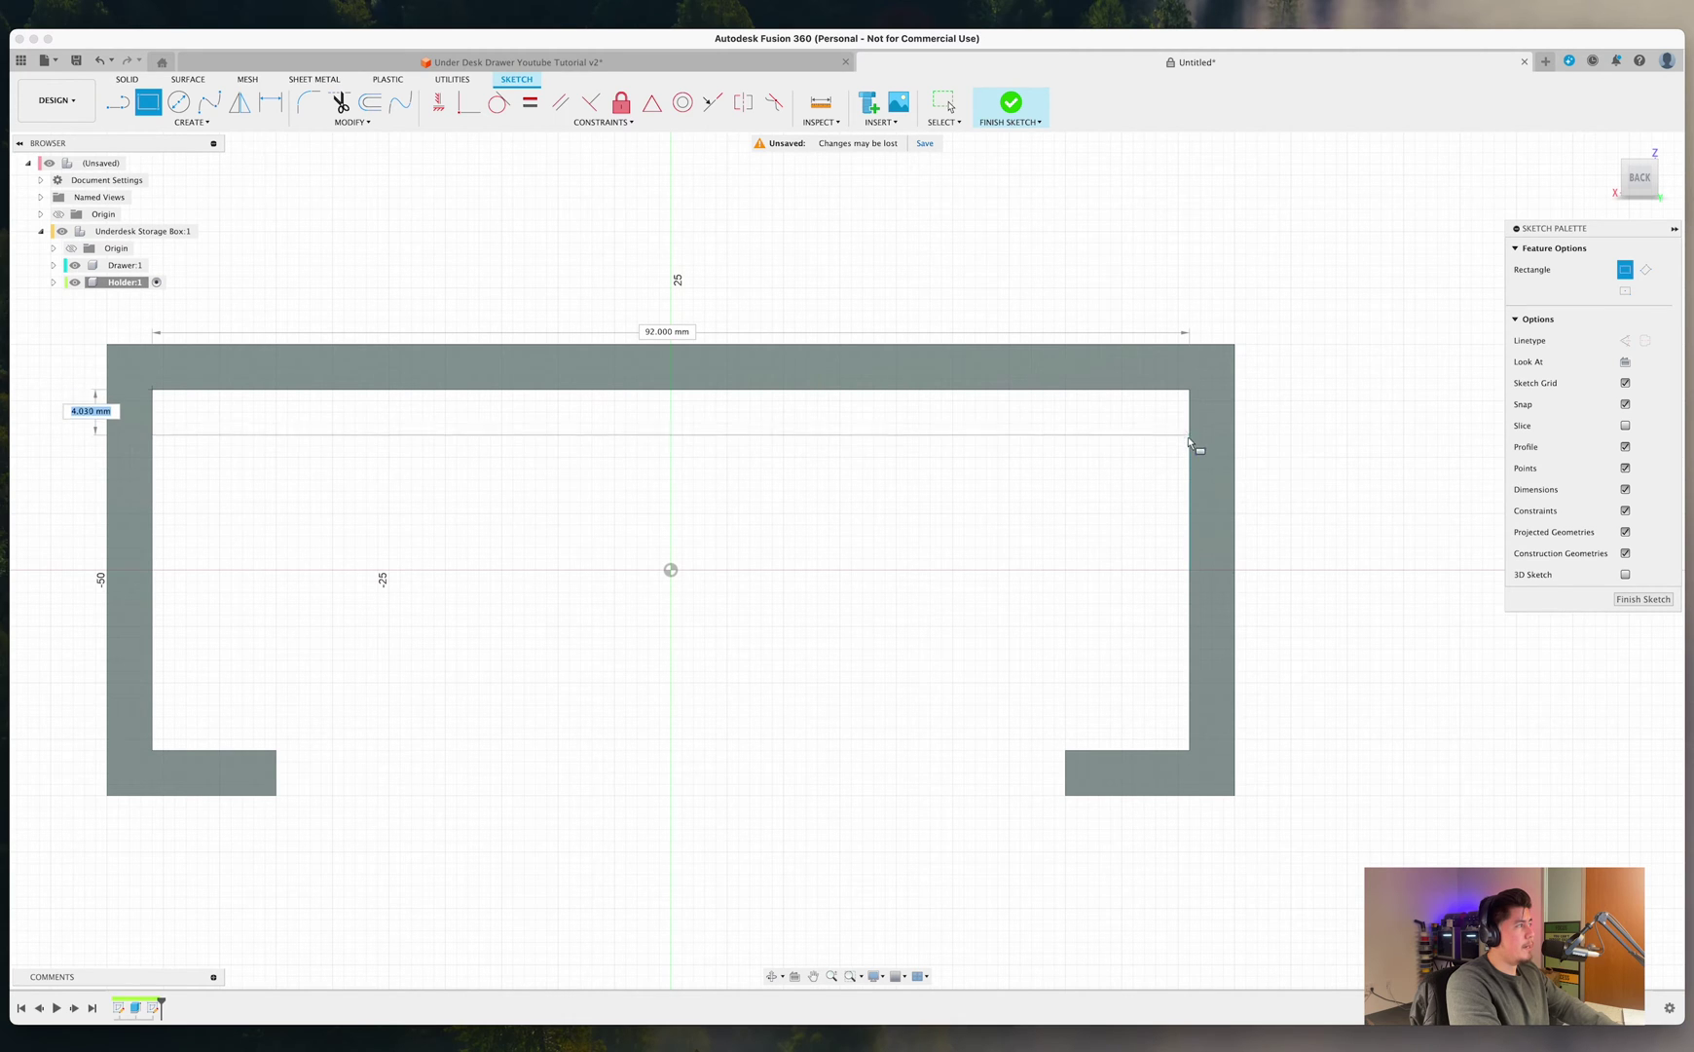
pyautogui.click(1188, 435)
pyautogui.hscroll(-5, 1123, 503)
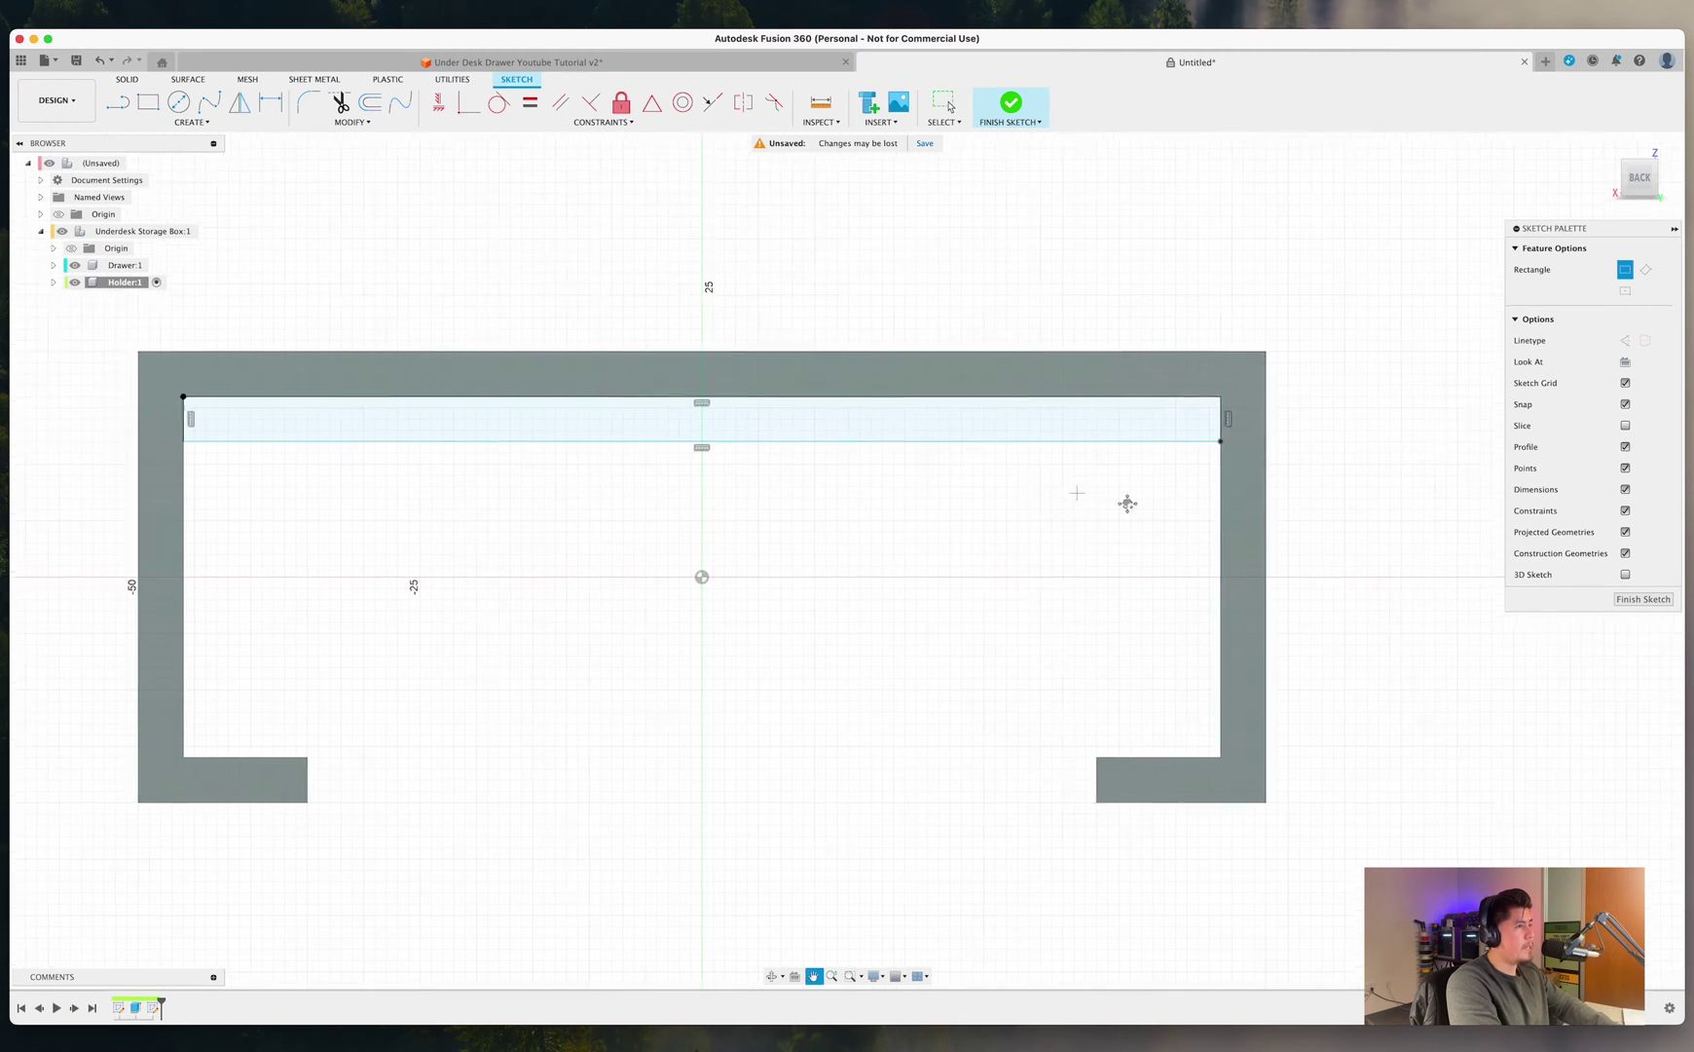
pyautogui.press('Escape')
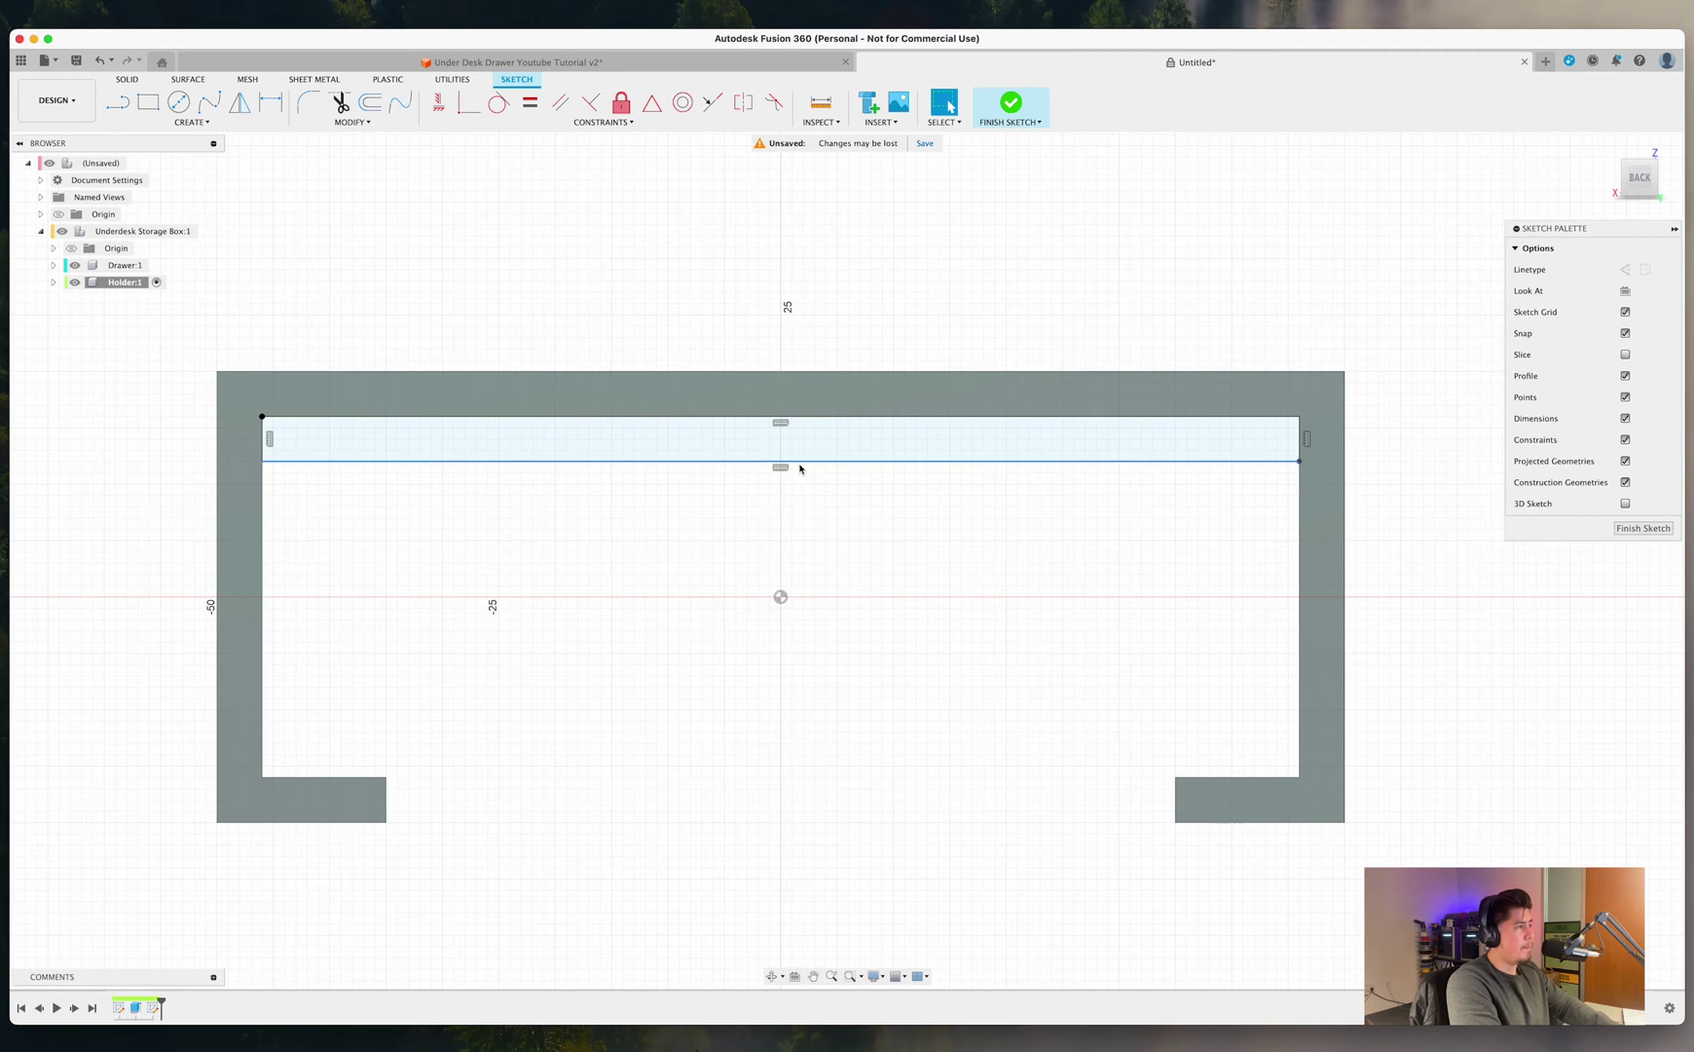
# Make the rectangle thinner by moving its lower edge closer to the Holder's upper wall.
pyautogui.press('d')
pyautogui.click(824, 460)
pyautogui.press('Escape')
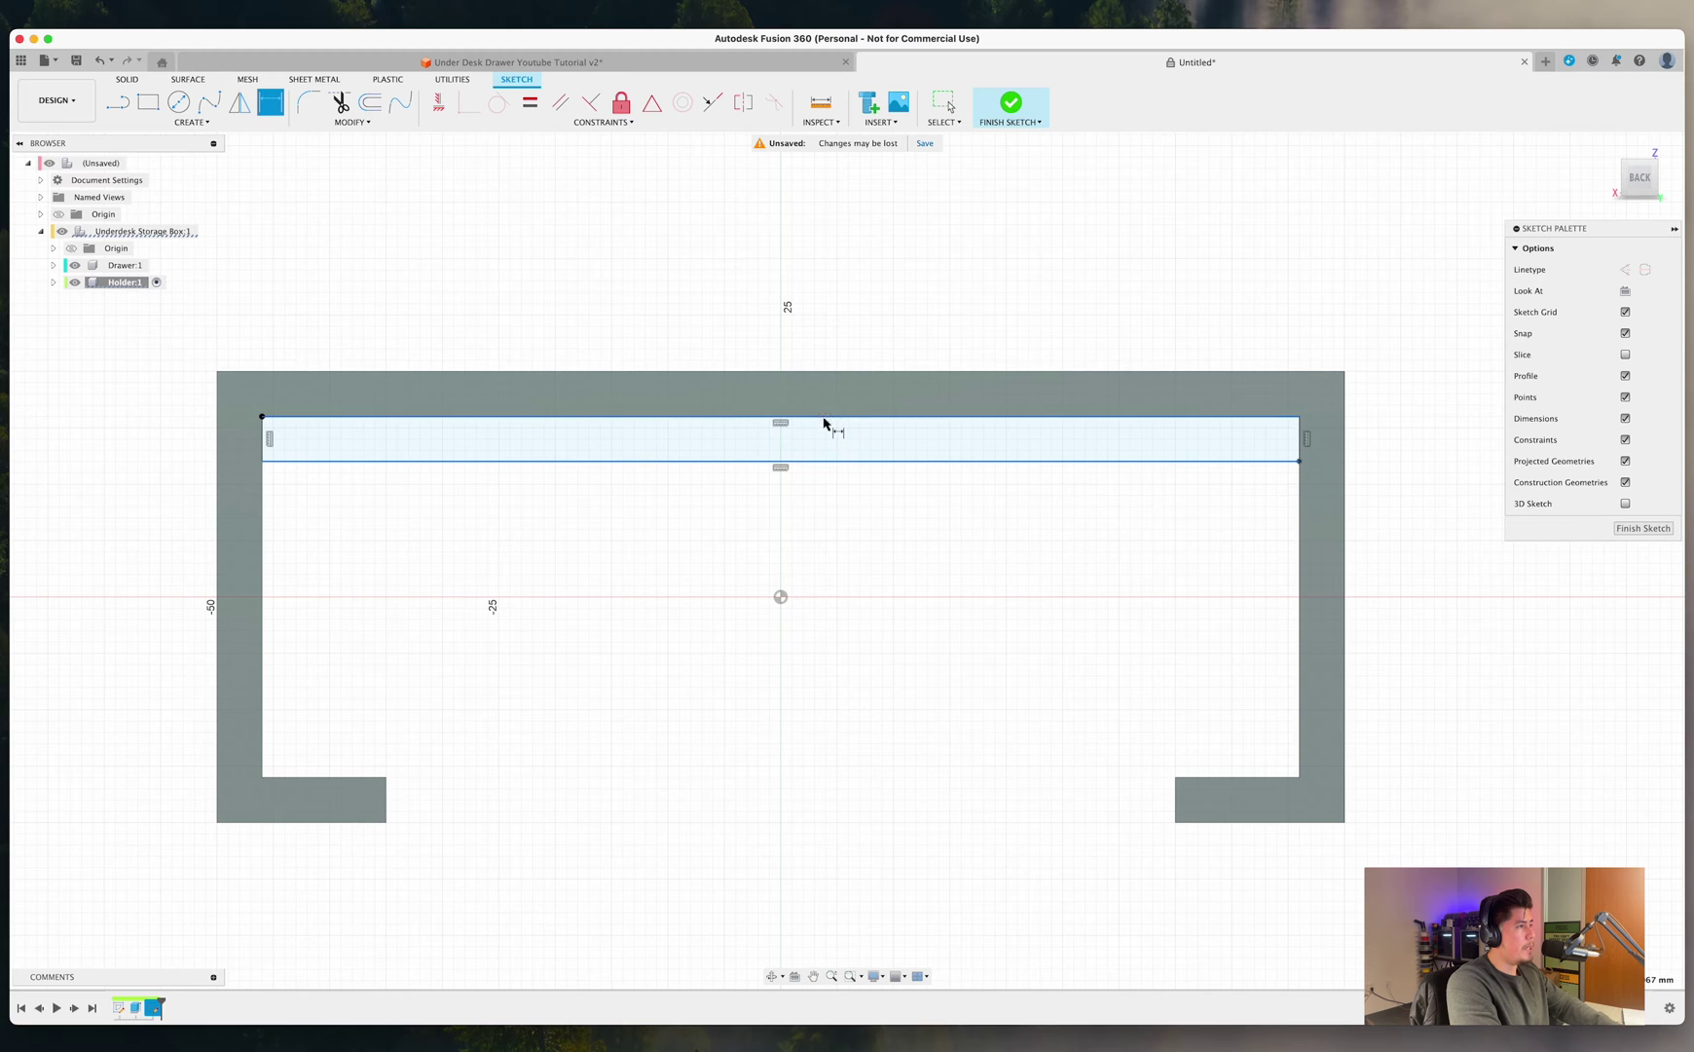
pyautogui.click(784, 456)
pyautogui.write('3')
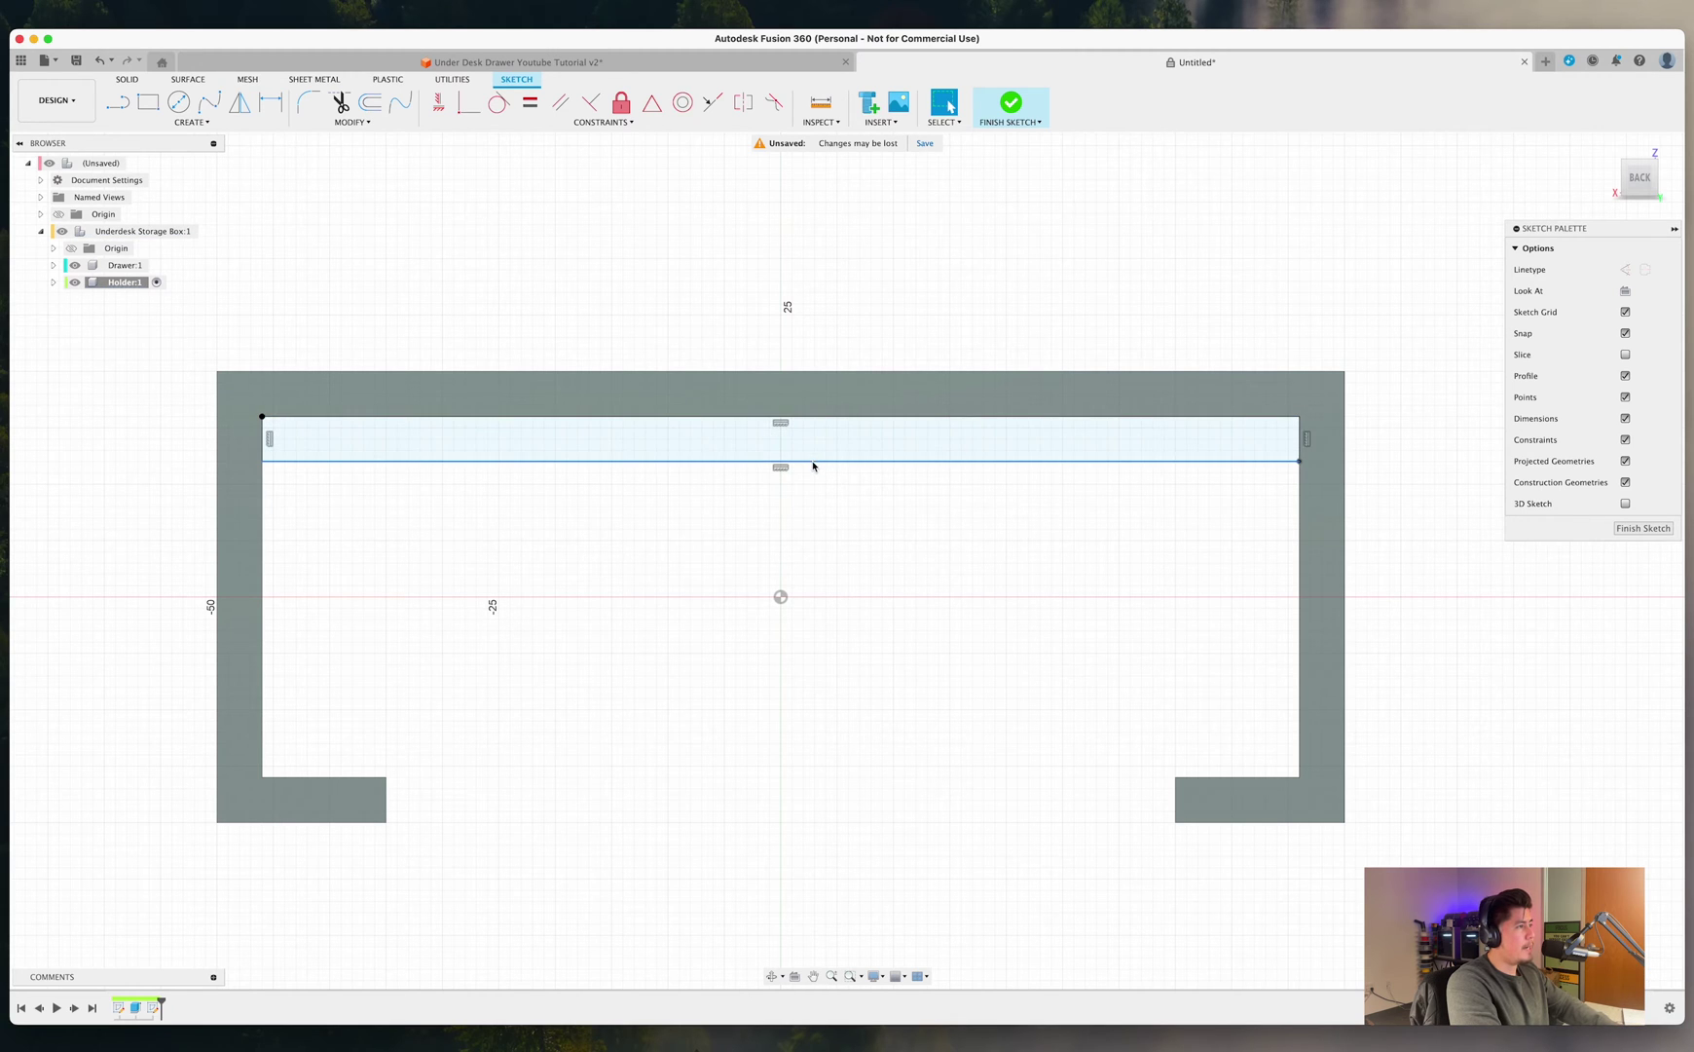
pyautogui.press('Return')
pyautogui.moveTo(813, 455); pyautogui.dragTo(816, 450)
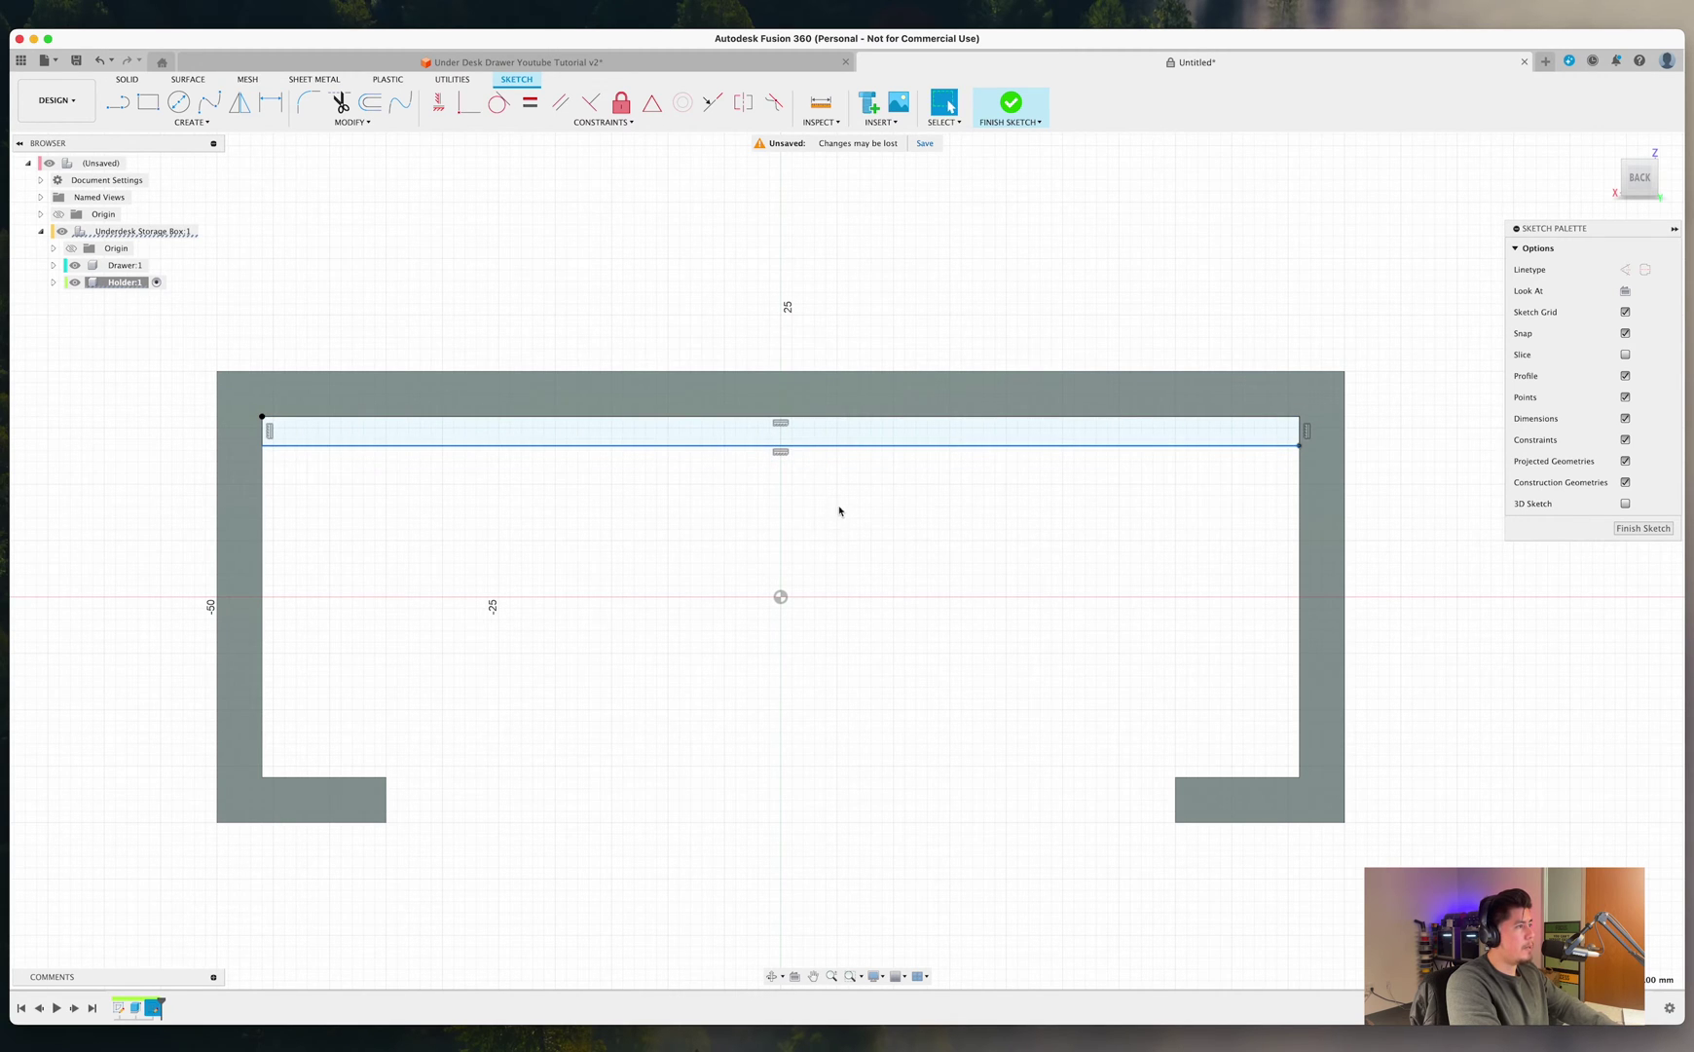
# Extrude the thin rectangle -3 mm into the Holder and join it to the body as a rear stop lip.
pyautogui.moveTo(840, 510)
pyautogui.keyDown('shift'); pyautogui.mouseDown(button='middle')
pyautogui.moveTo(855, 544)
pyautogui.moveTo(892, 549)
pyautogui.moveTo(749, 677)
pyautogui.moveTo(920, 544)
pyautogui.mouseUp(button='middle'); pyautogui.keyUp('shift')
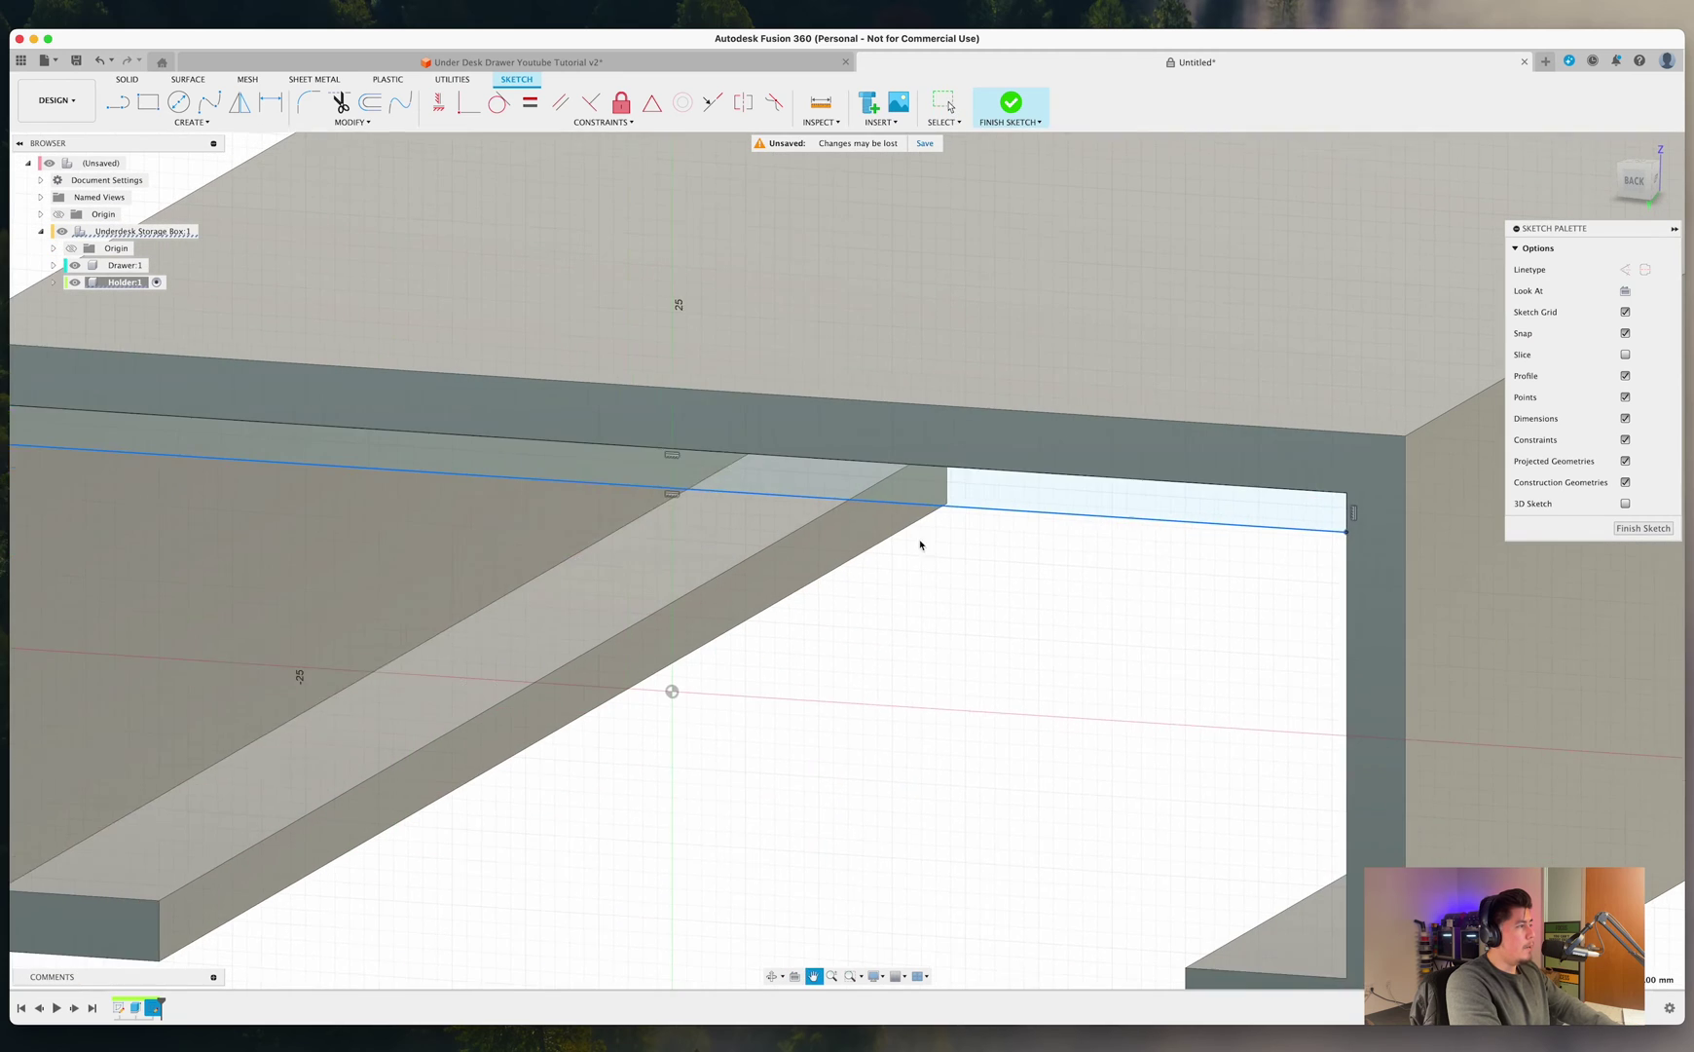
pyautogui.scroll(-3, 920, 545)
pyautogui.press('e')
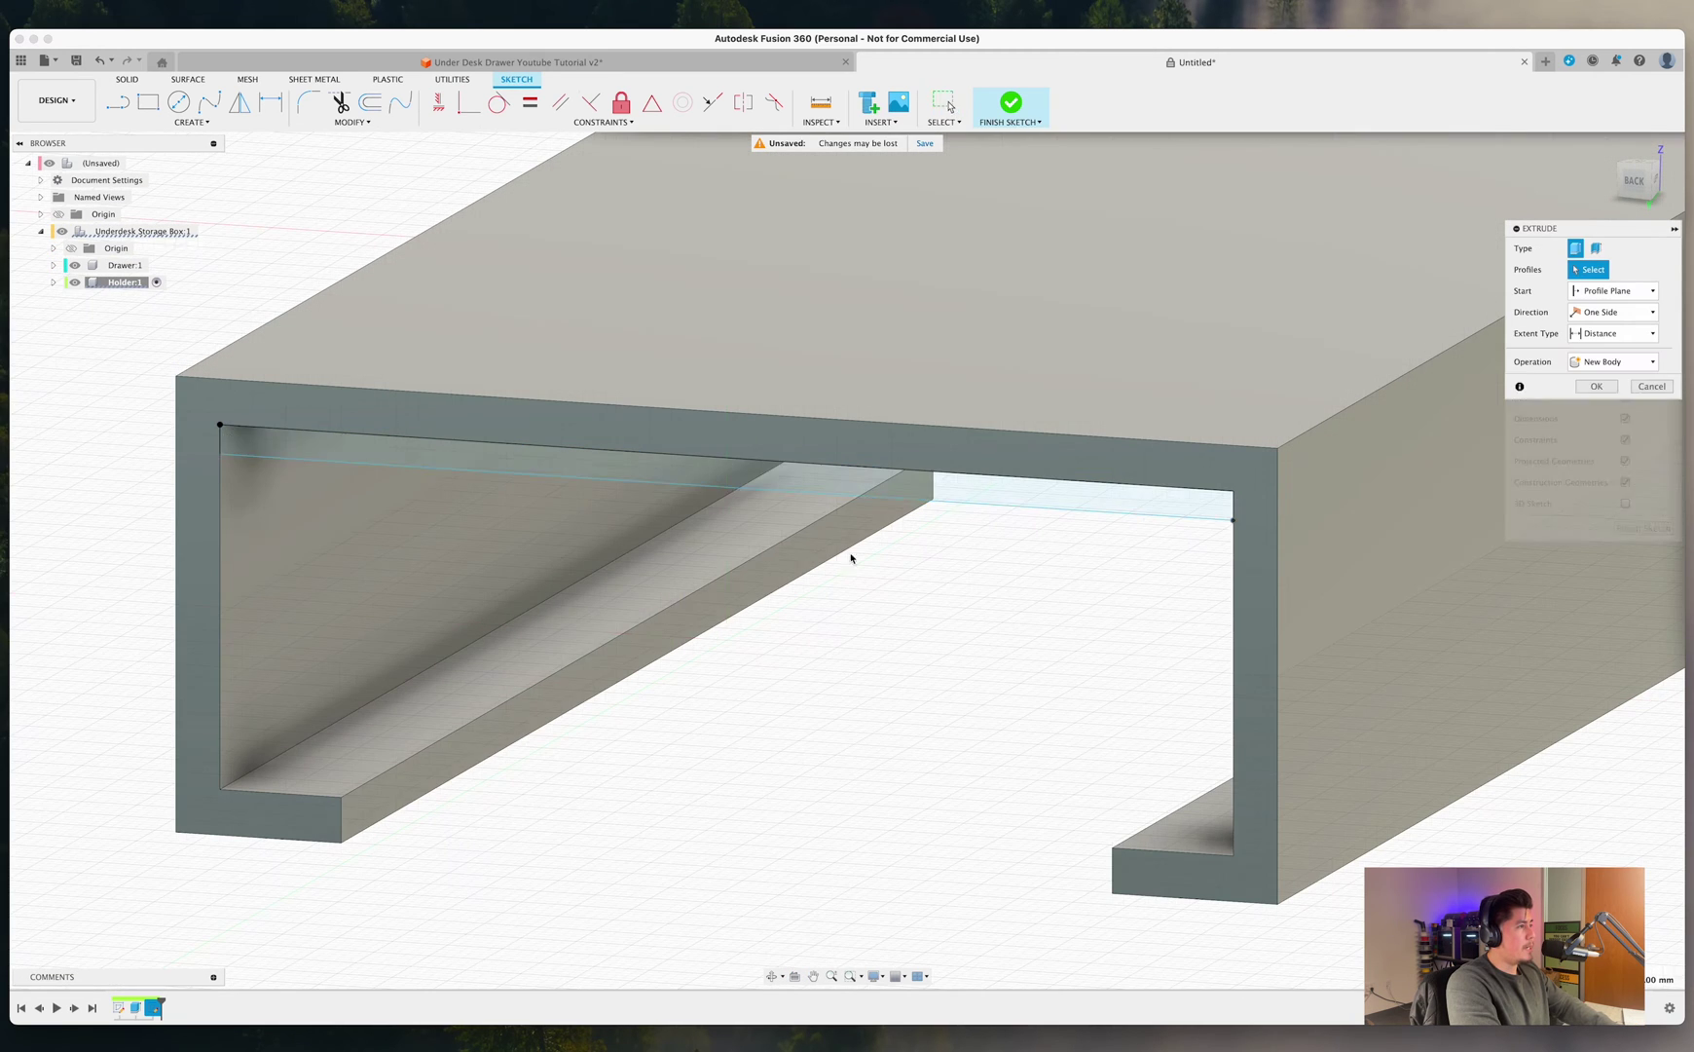
pyautogui.click(721, 475)
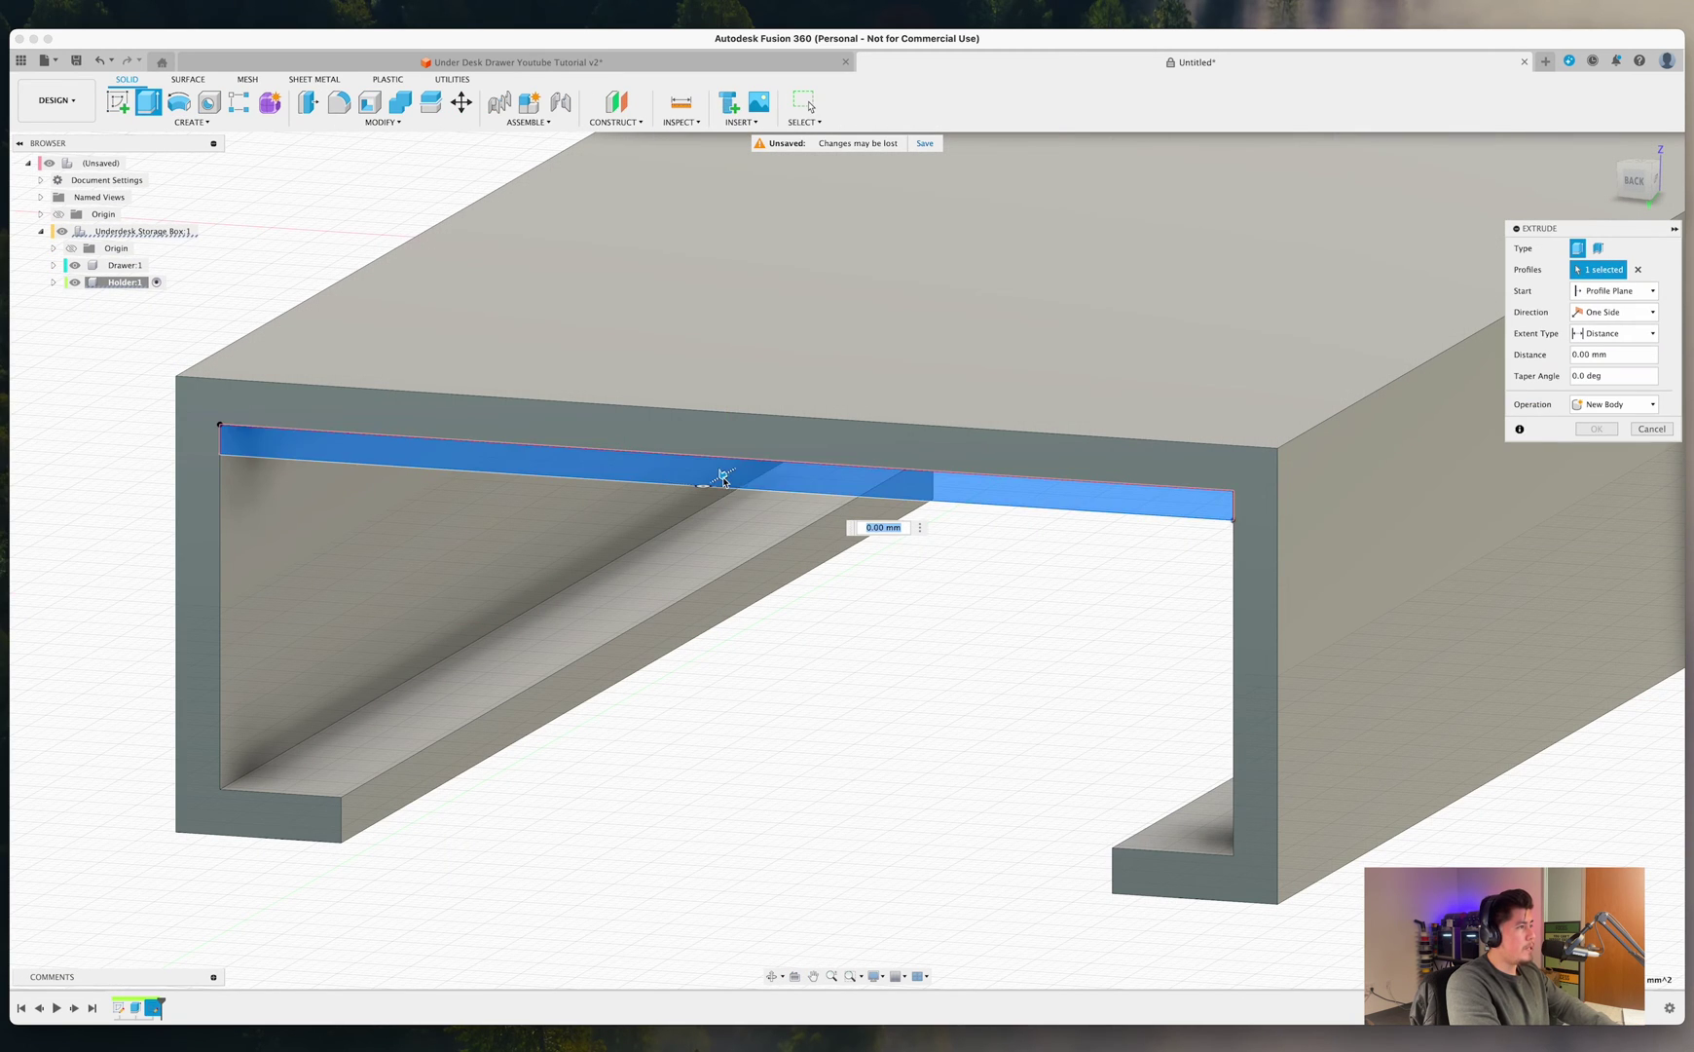
pyautogui.moveTo(730, 480); pyautogui.dragTo(740, 461)
pyautogui.keyDown('shift'); pyautogui.moveTo(801, 574); pyautogui.dragTo(855, 635, button='middle'); pyautogui.keyUp('shift')
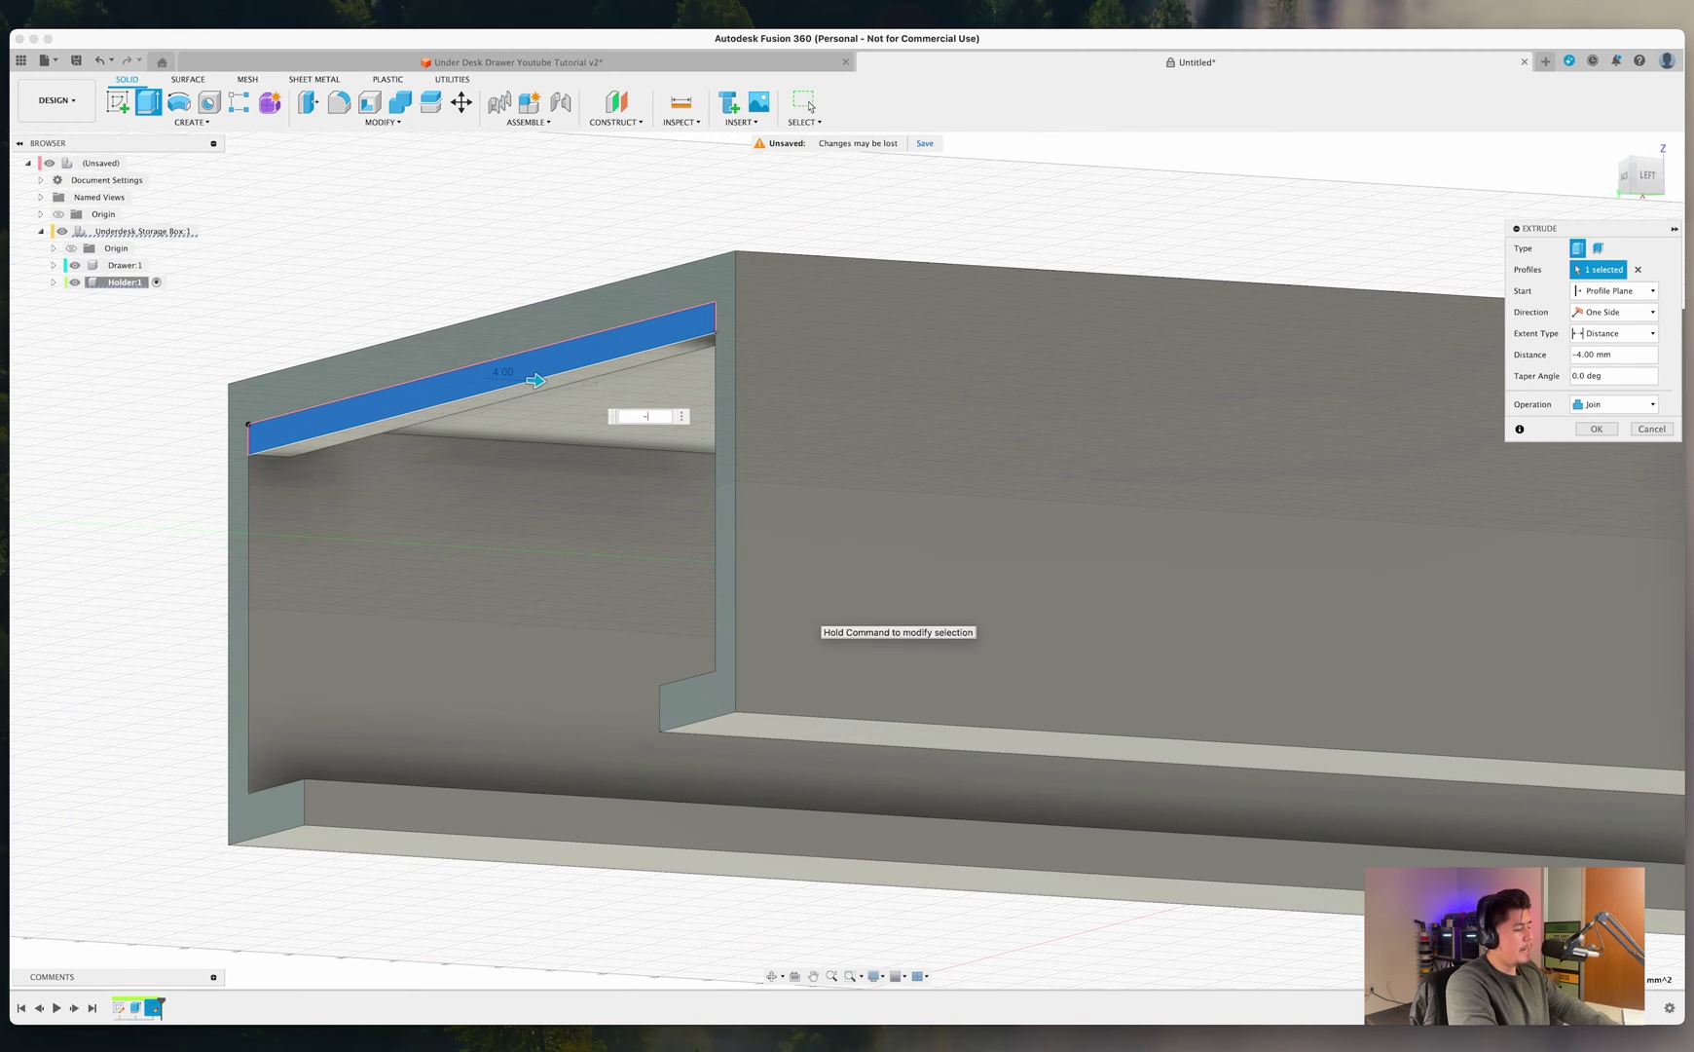
pyautogui.write('-3')
pyautogui.press('Return')
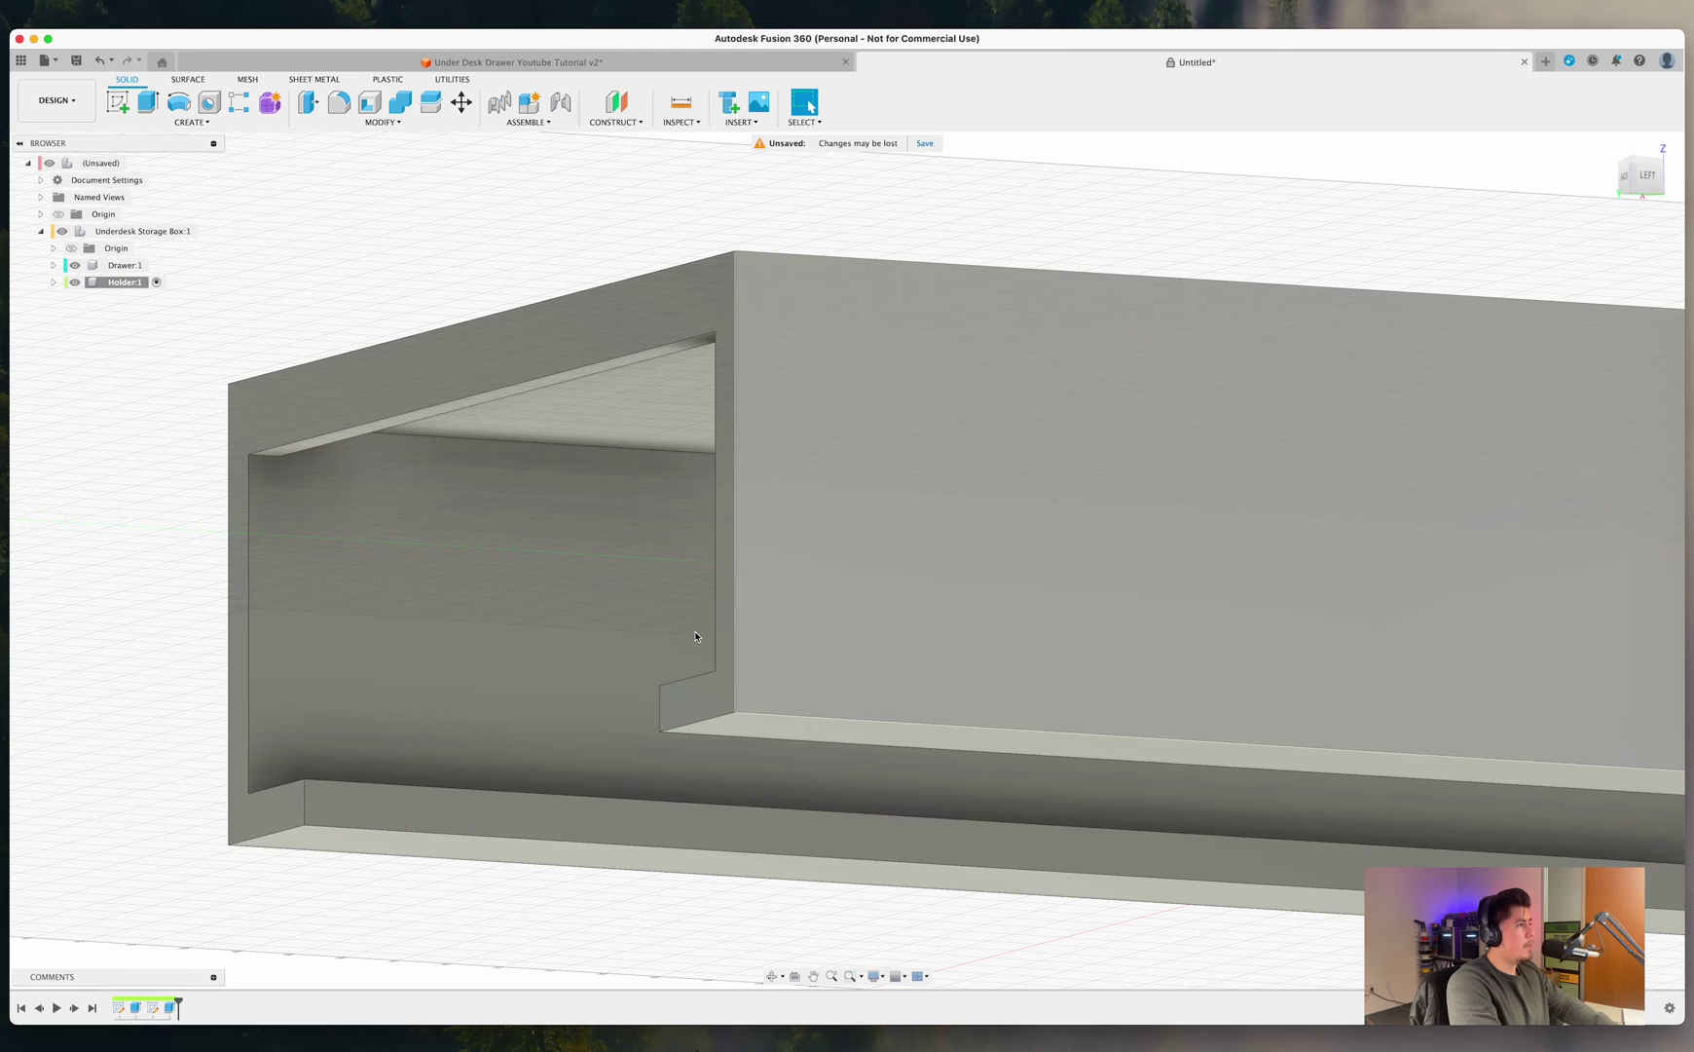
# Make the Drawer the active component, with the Holder's open front facing the view.
pyautogui.scroll(-10, 695, 636)
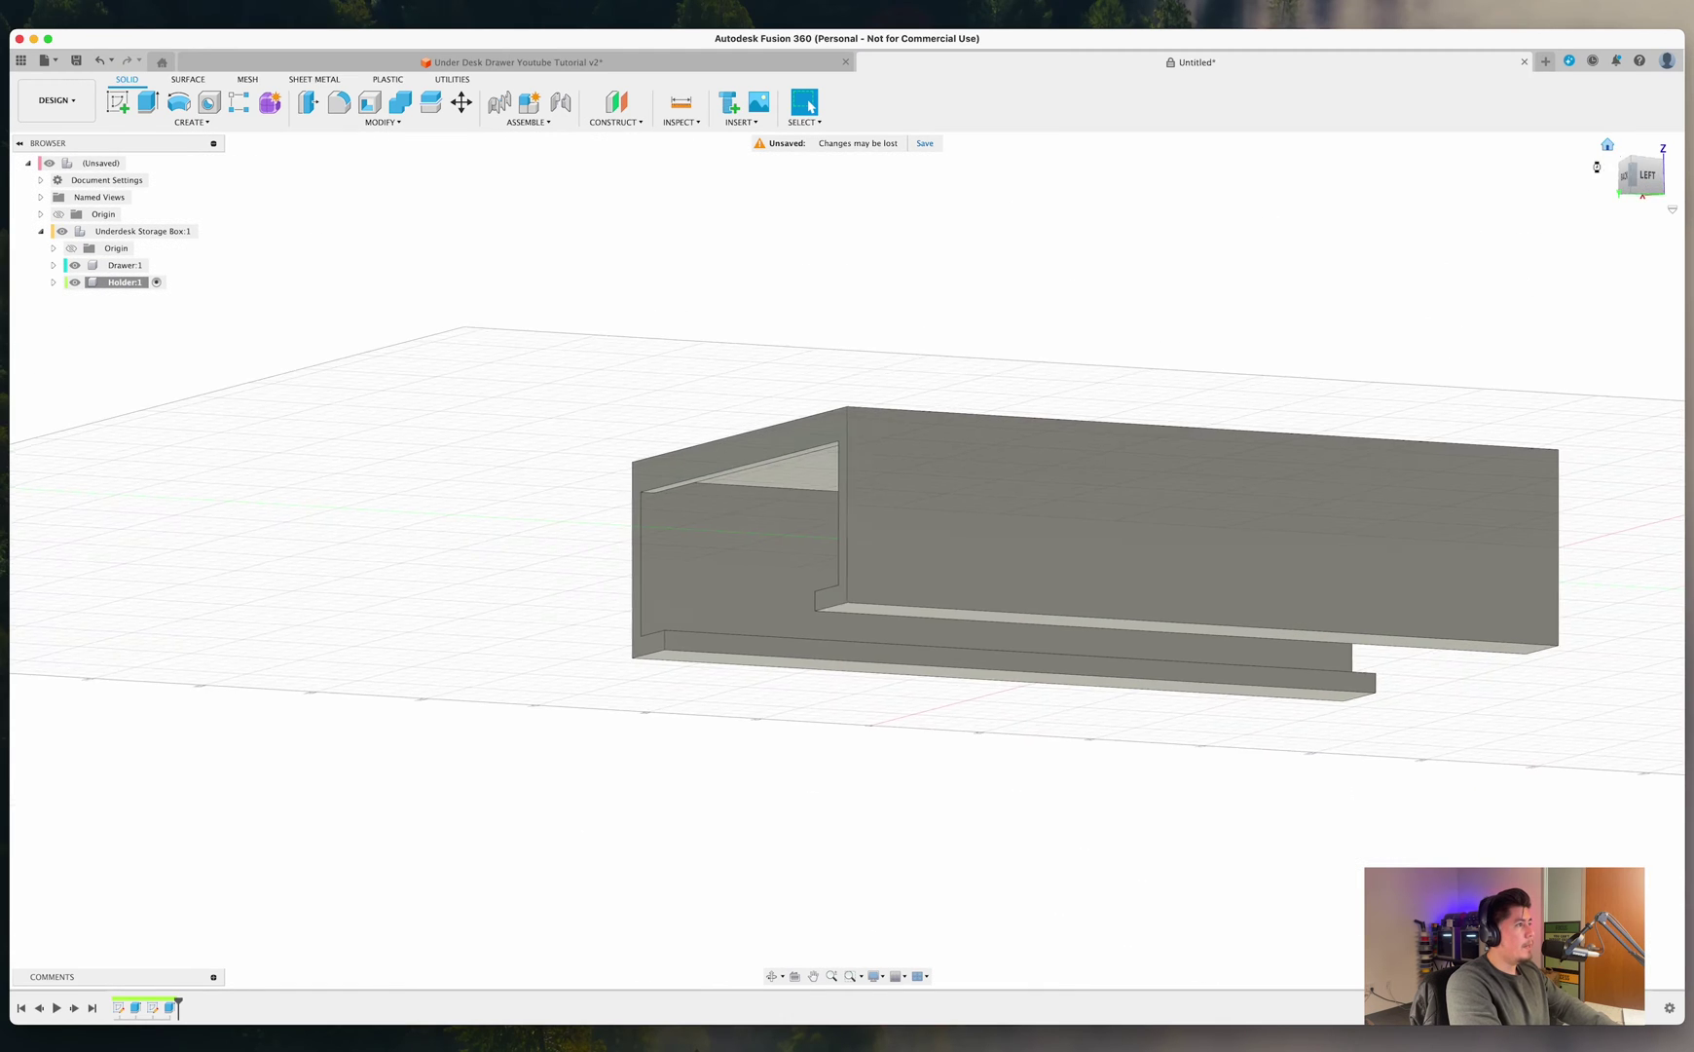
pyautogui.click(1608, 144)
pyautogui.keyDown('shift'); pyautogui.moveTo(740, 574); pyautogui.dragTo(1073, 529, button='middle'); pyautogui.keyUp('shift')
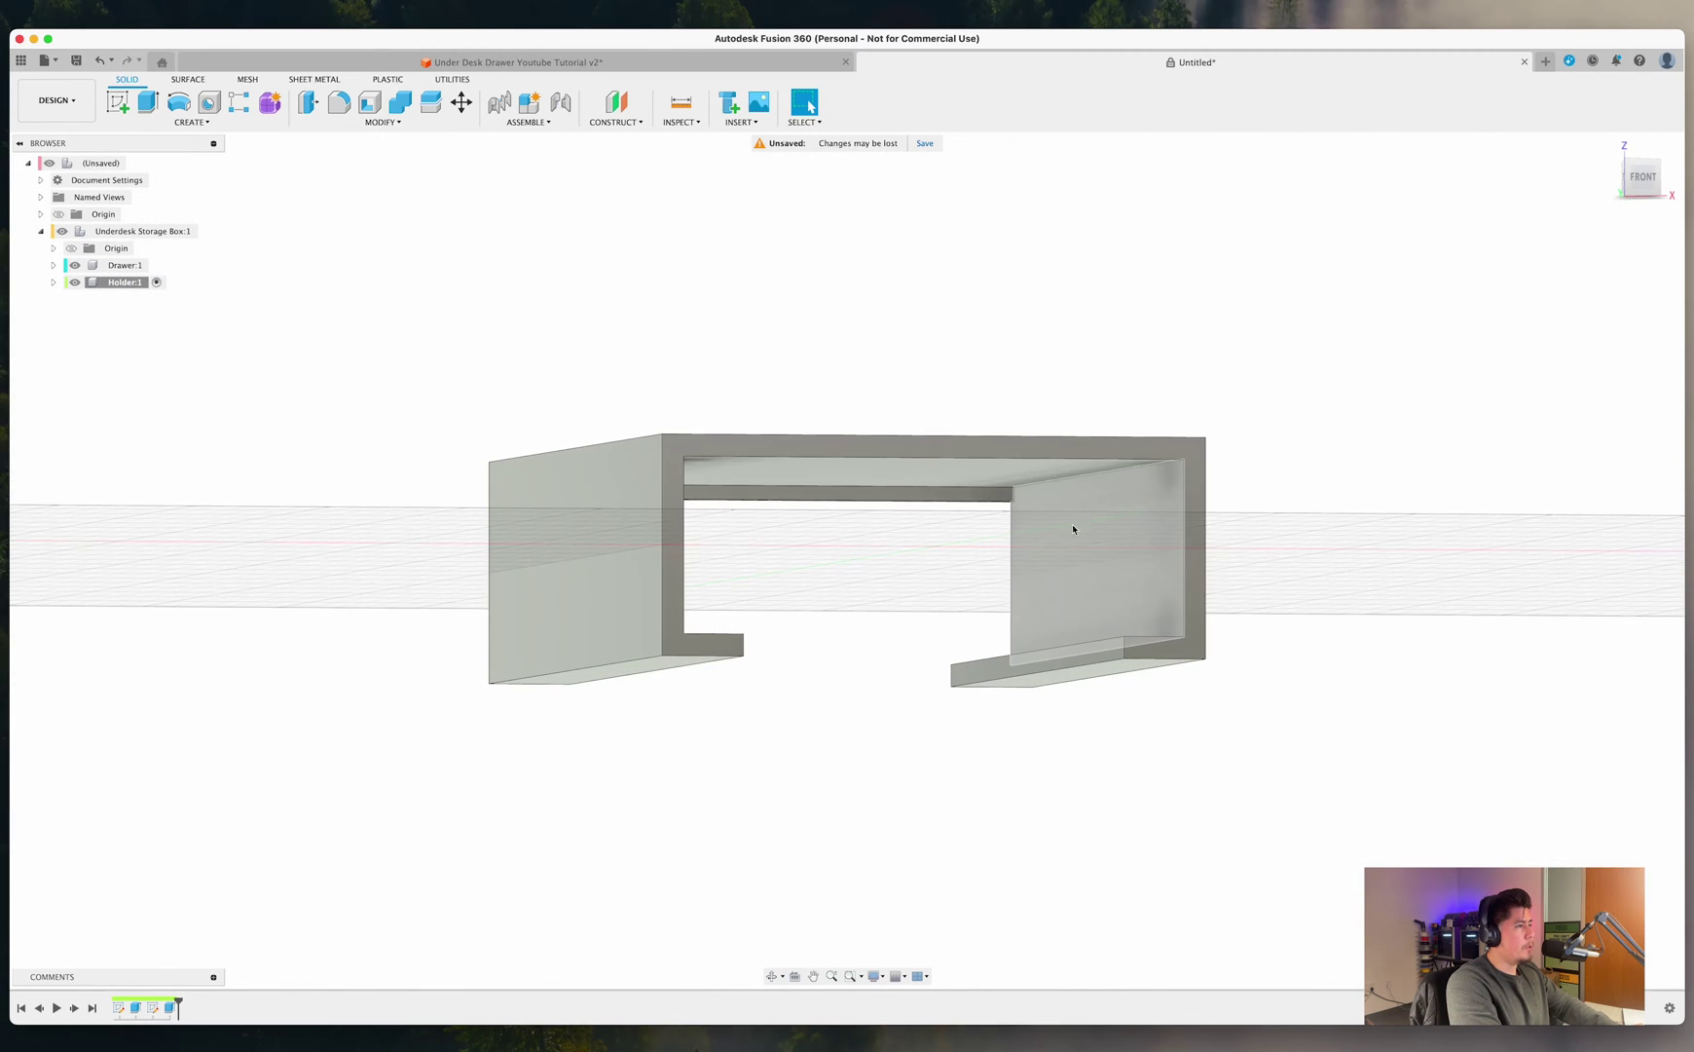
pyautogui.click(813, 495)
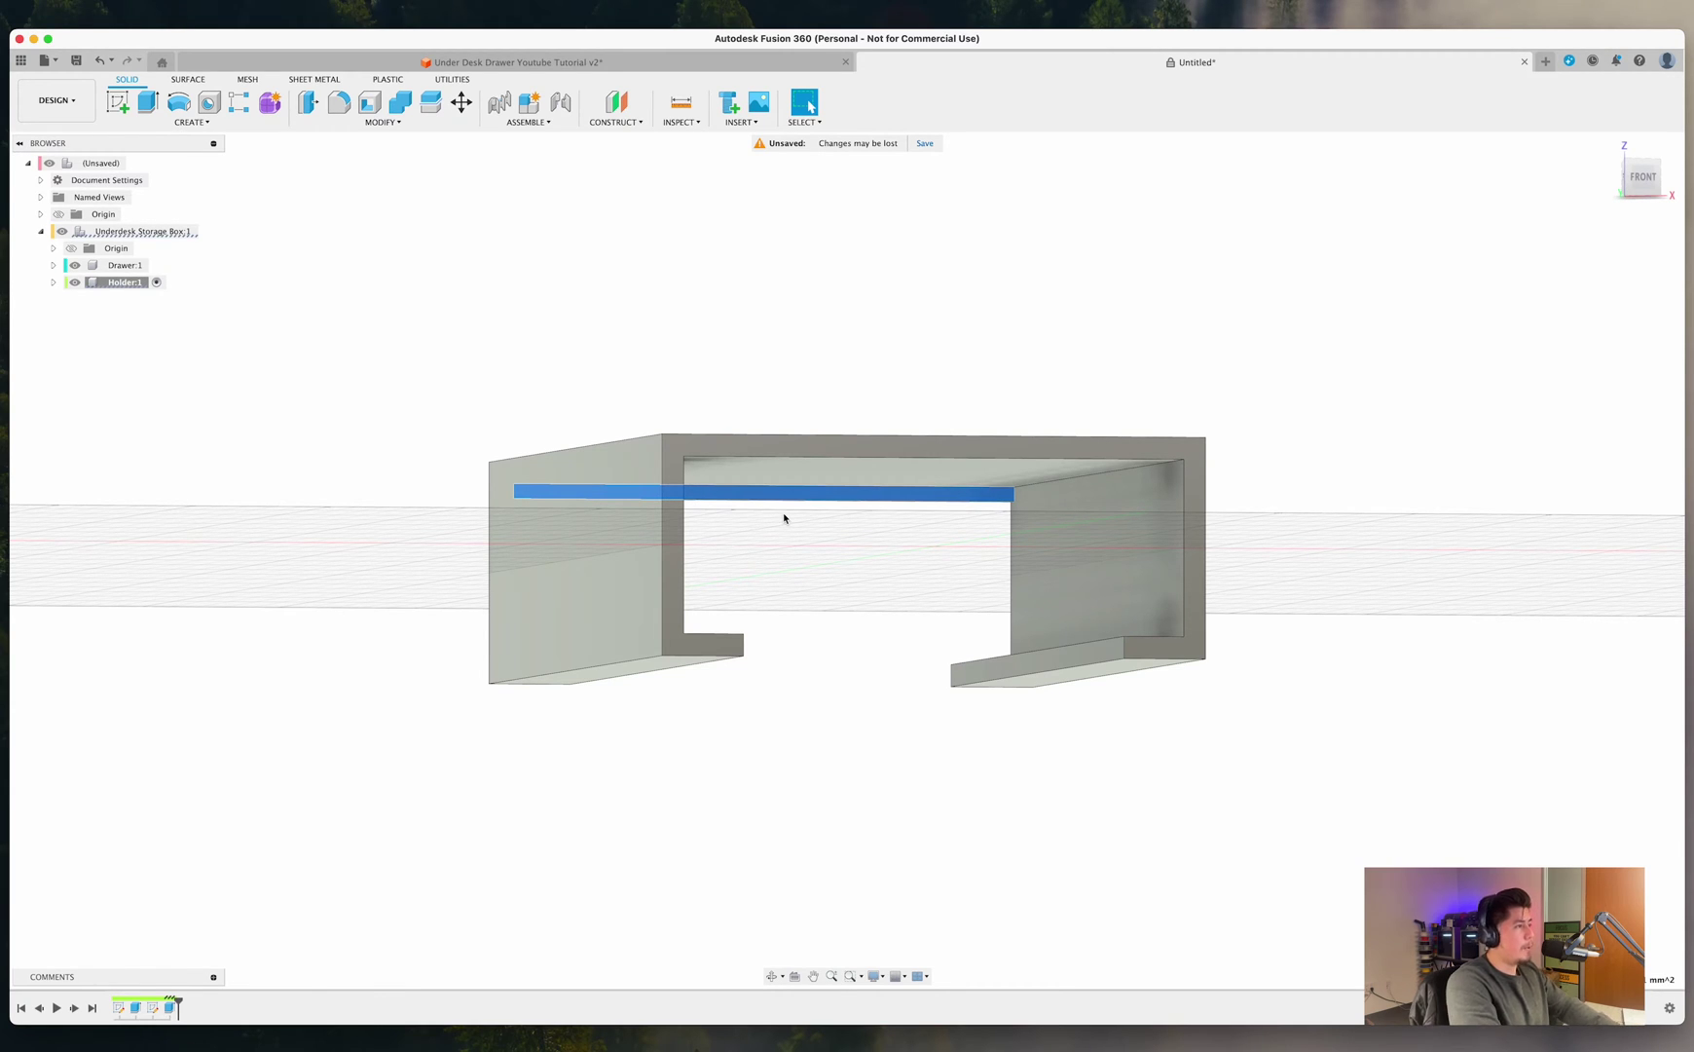
pyautogui.press('F6')
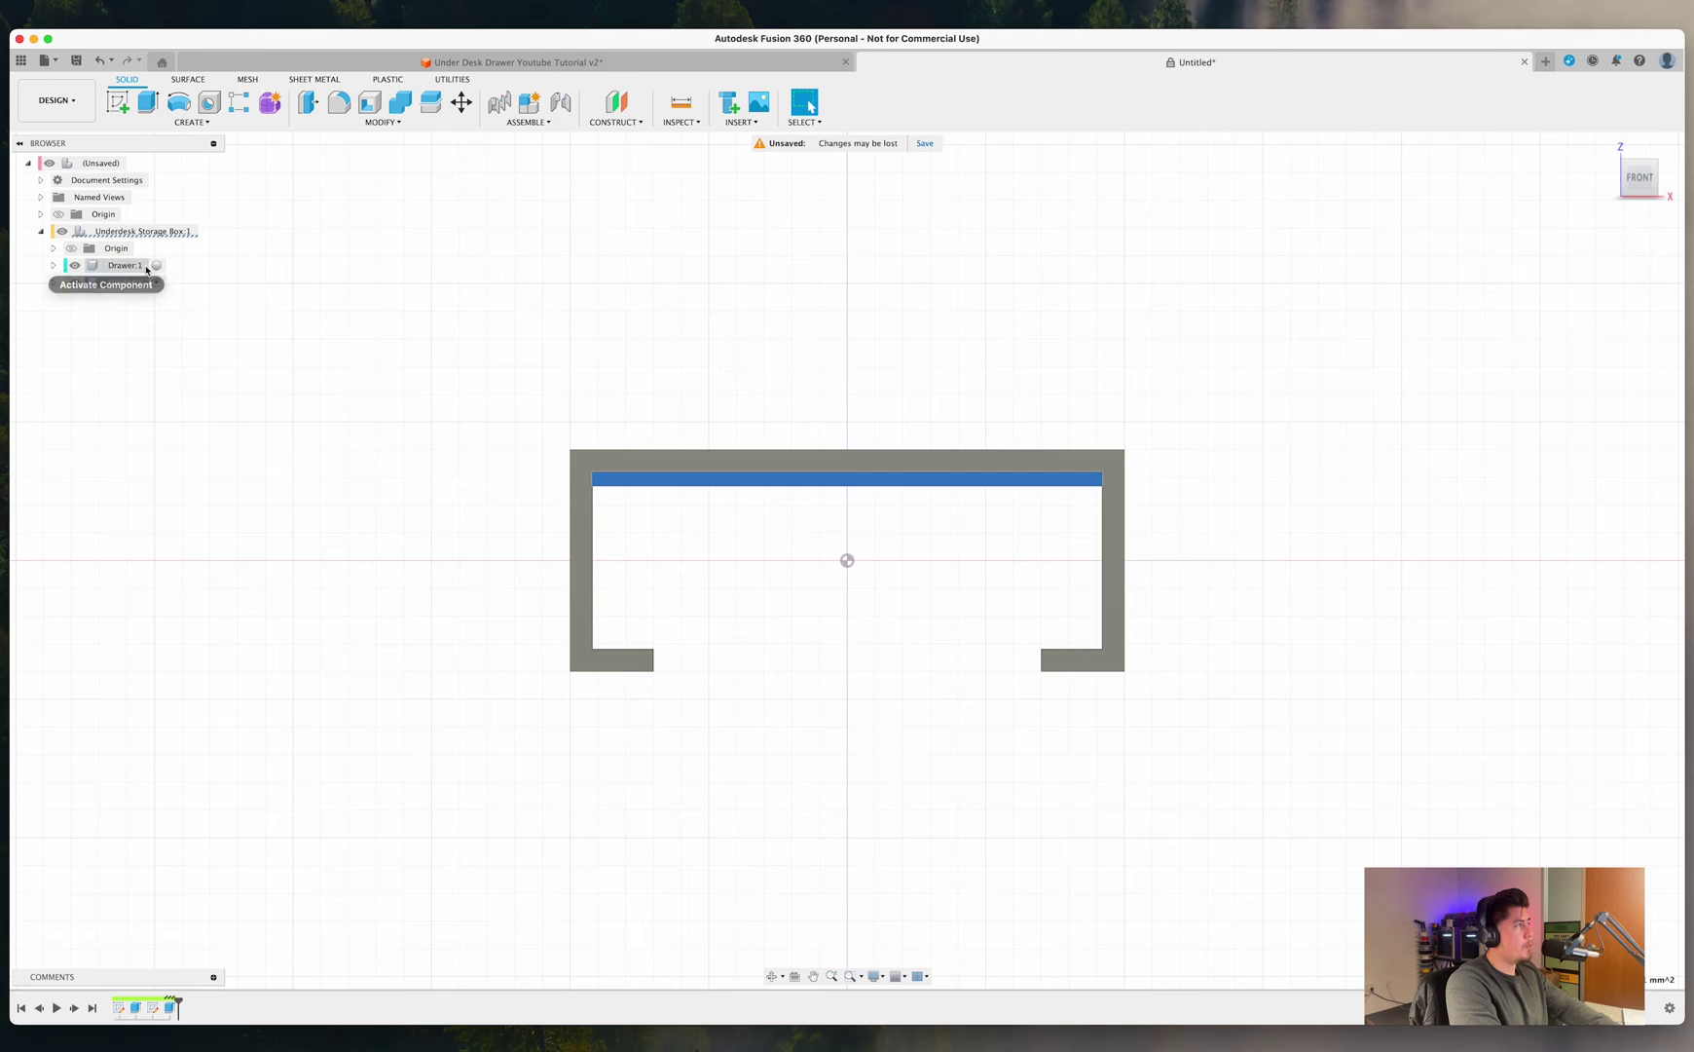
pyautogui.click(156, 265)
pyautogui.scroll(3, 768, 568)
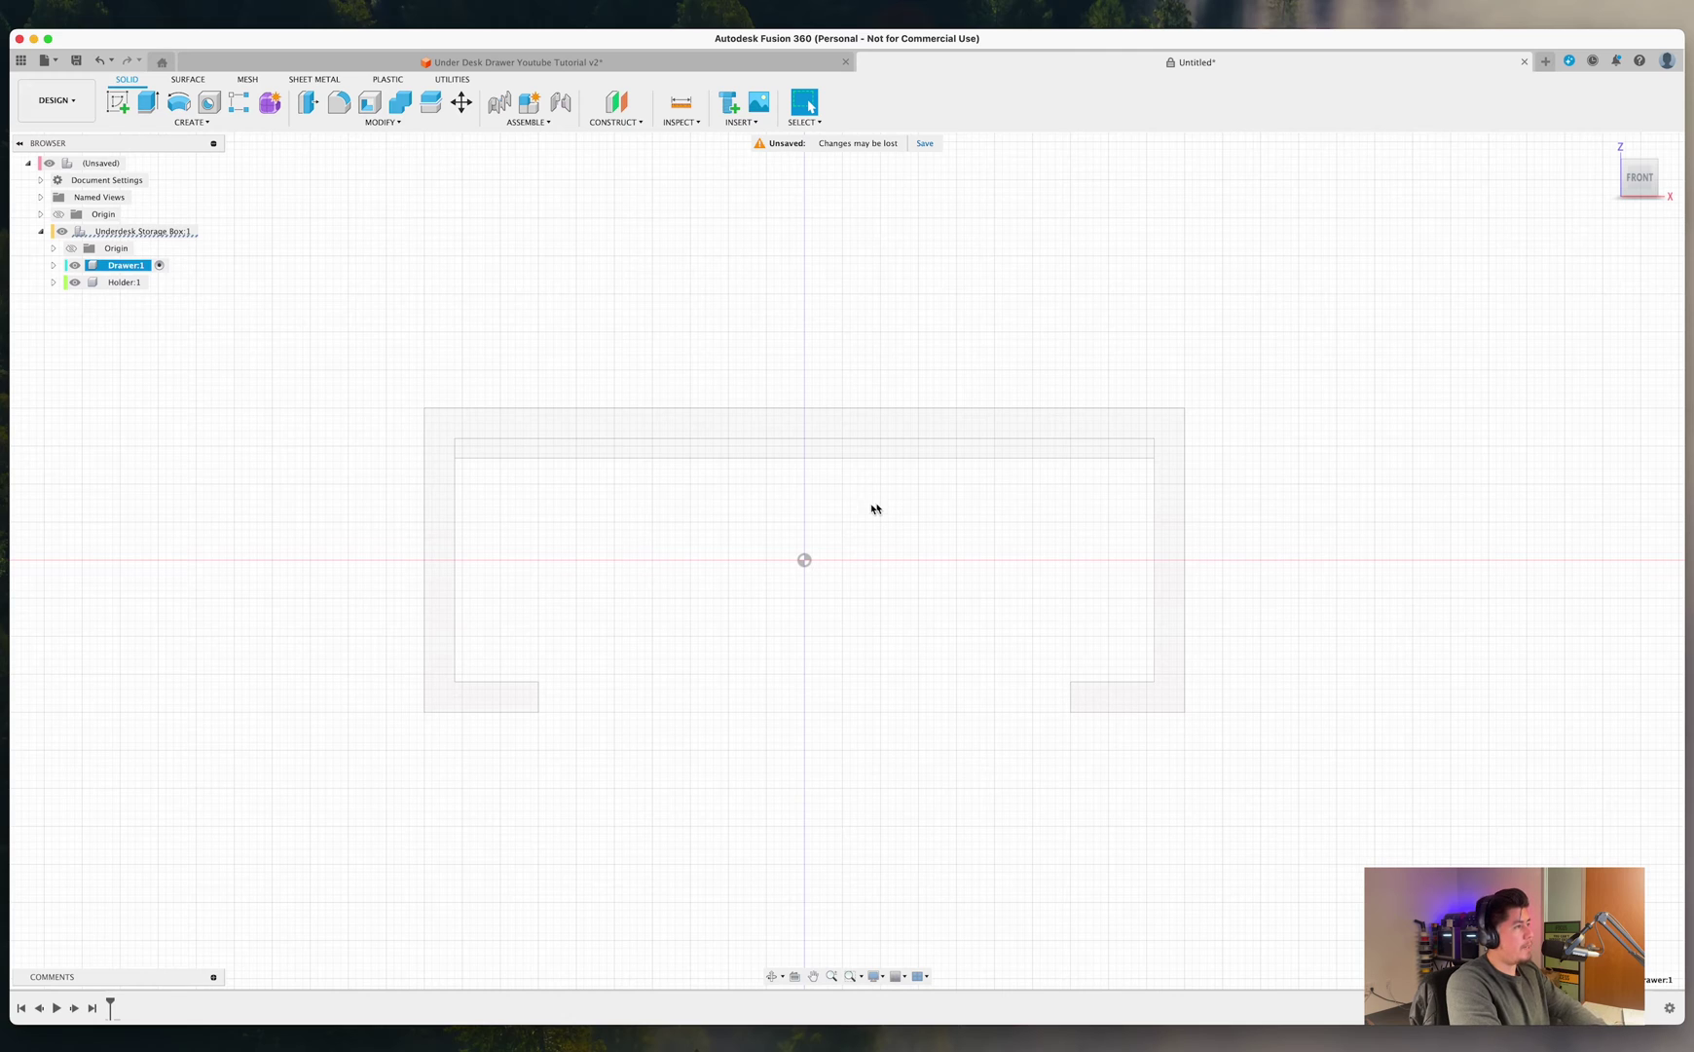
# Offset the Holder's front C-shaped profile by 0.4 mm in a new sketch of the Drawer component.
pyautogui.press('o')
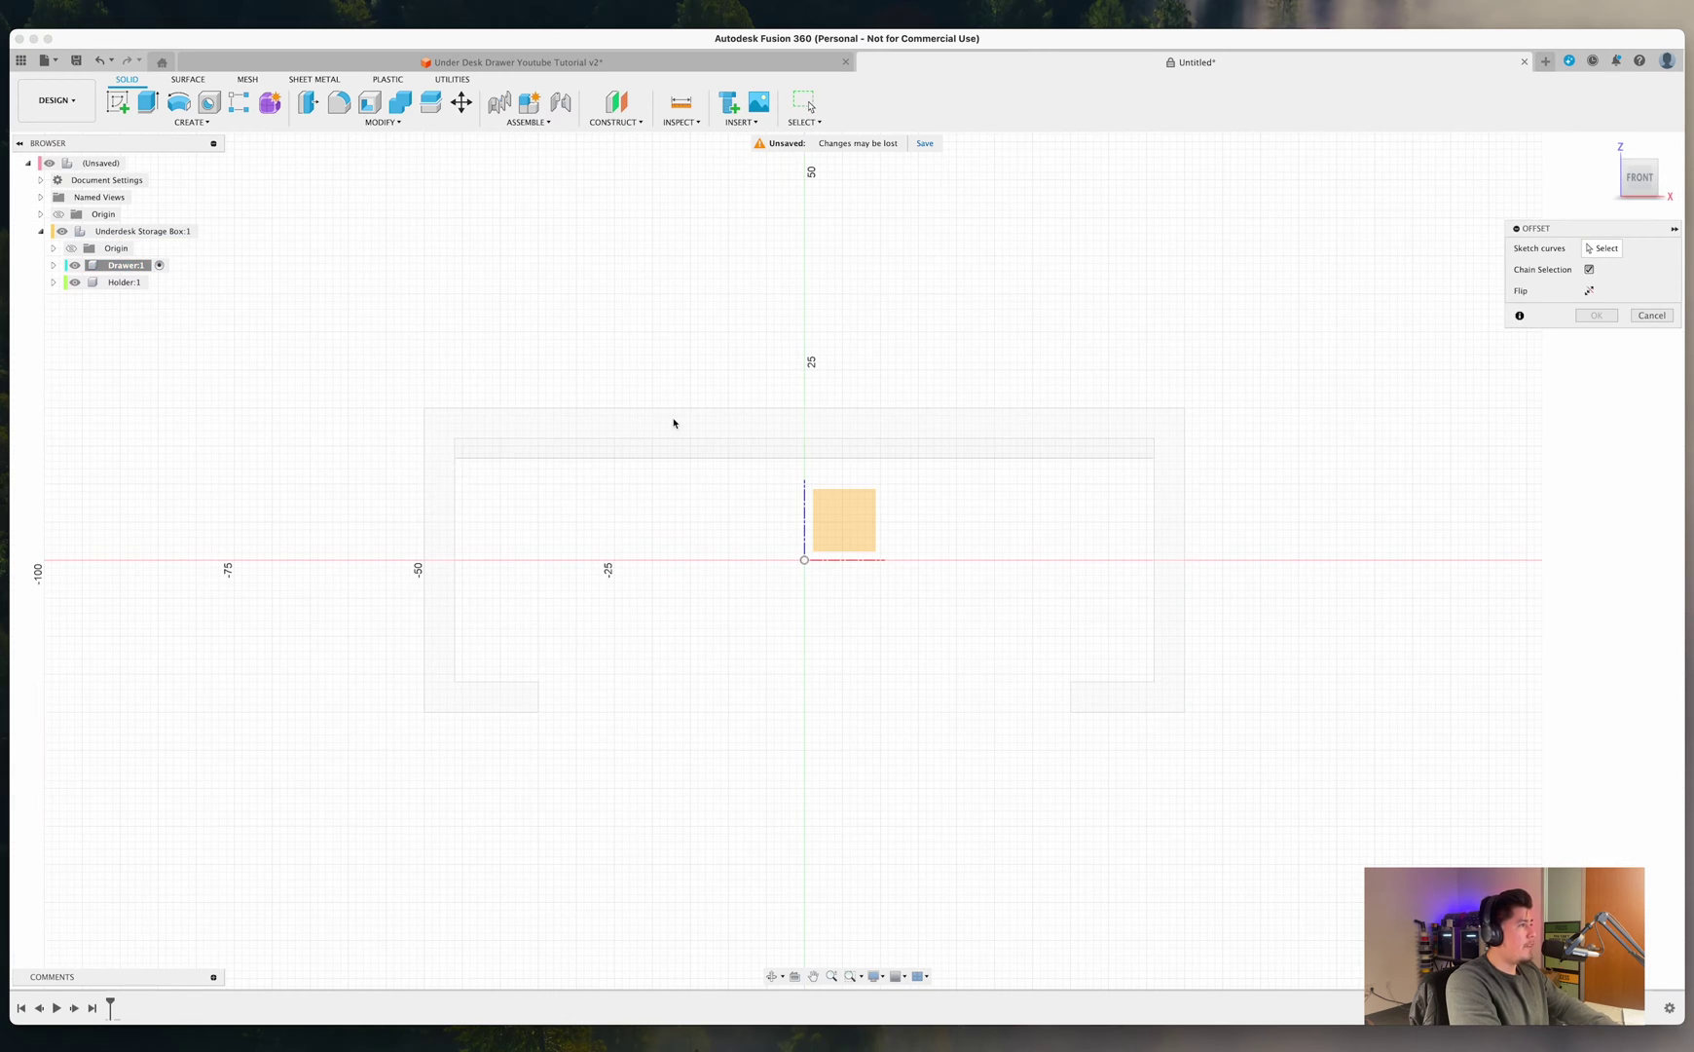
pyautogui.click(472, 442)
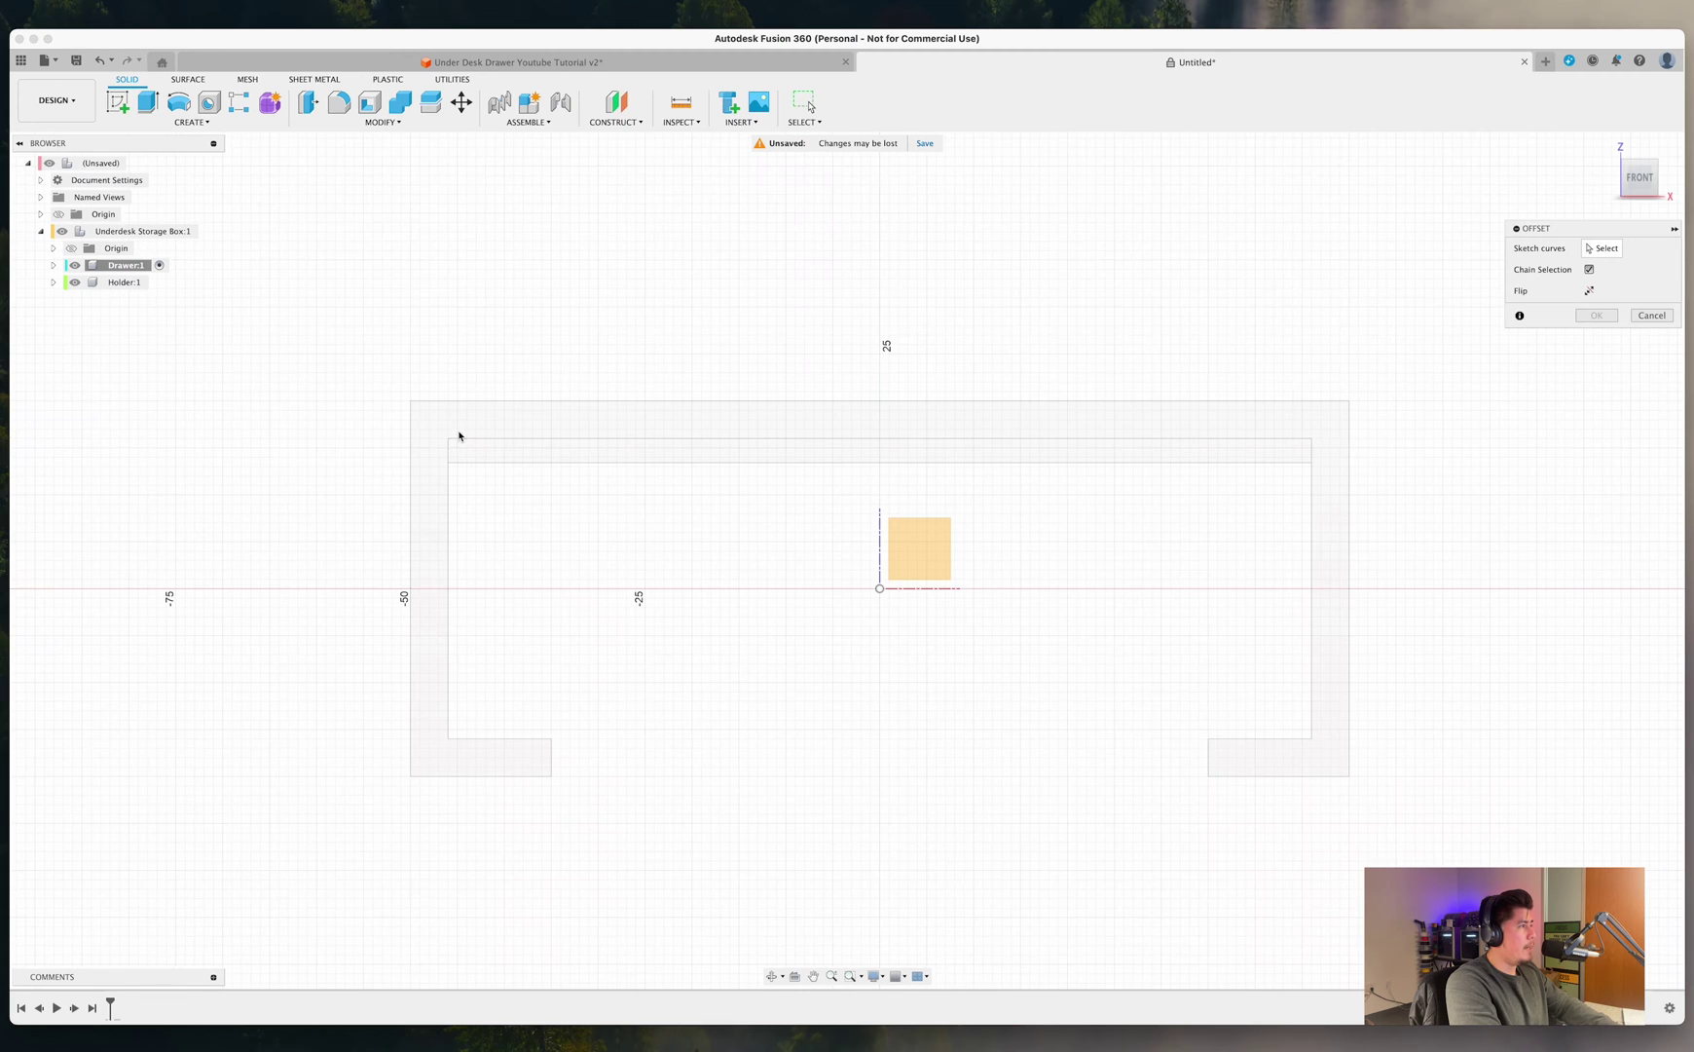
pyautogui.click(470, 440)
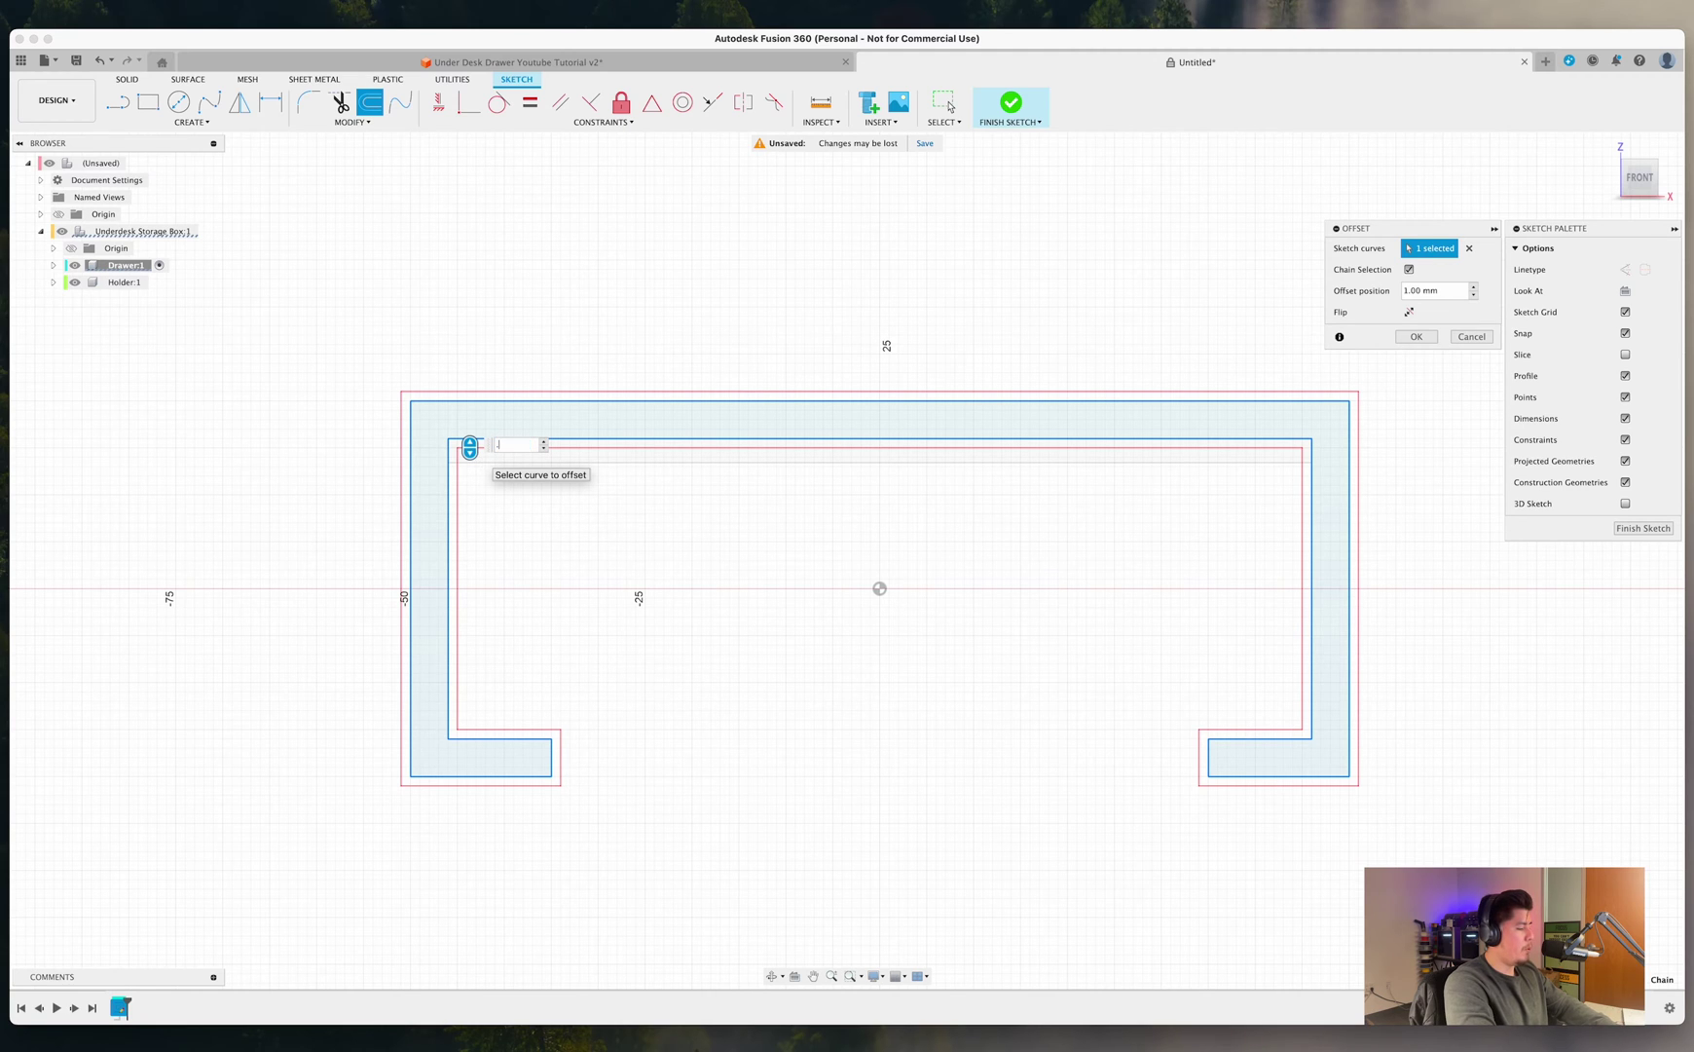
pyautogui.write('.4')
pyautogui.press('Return')
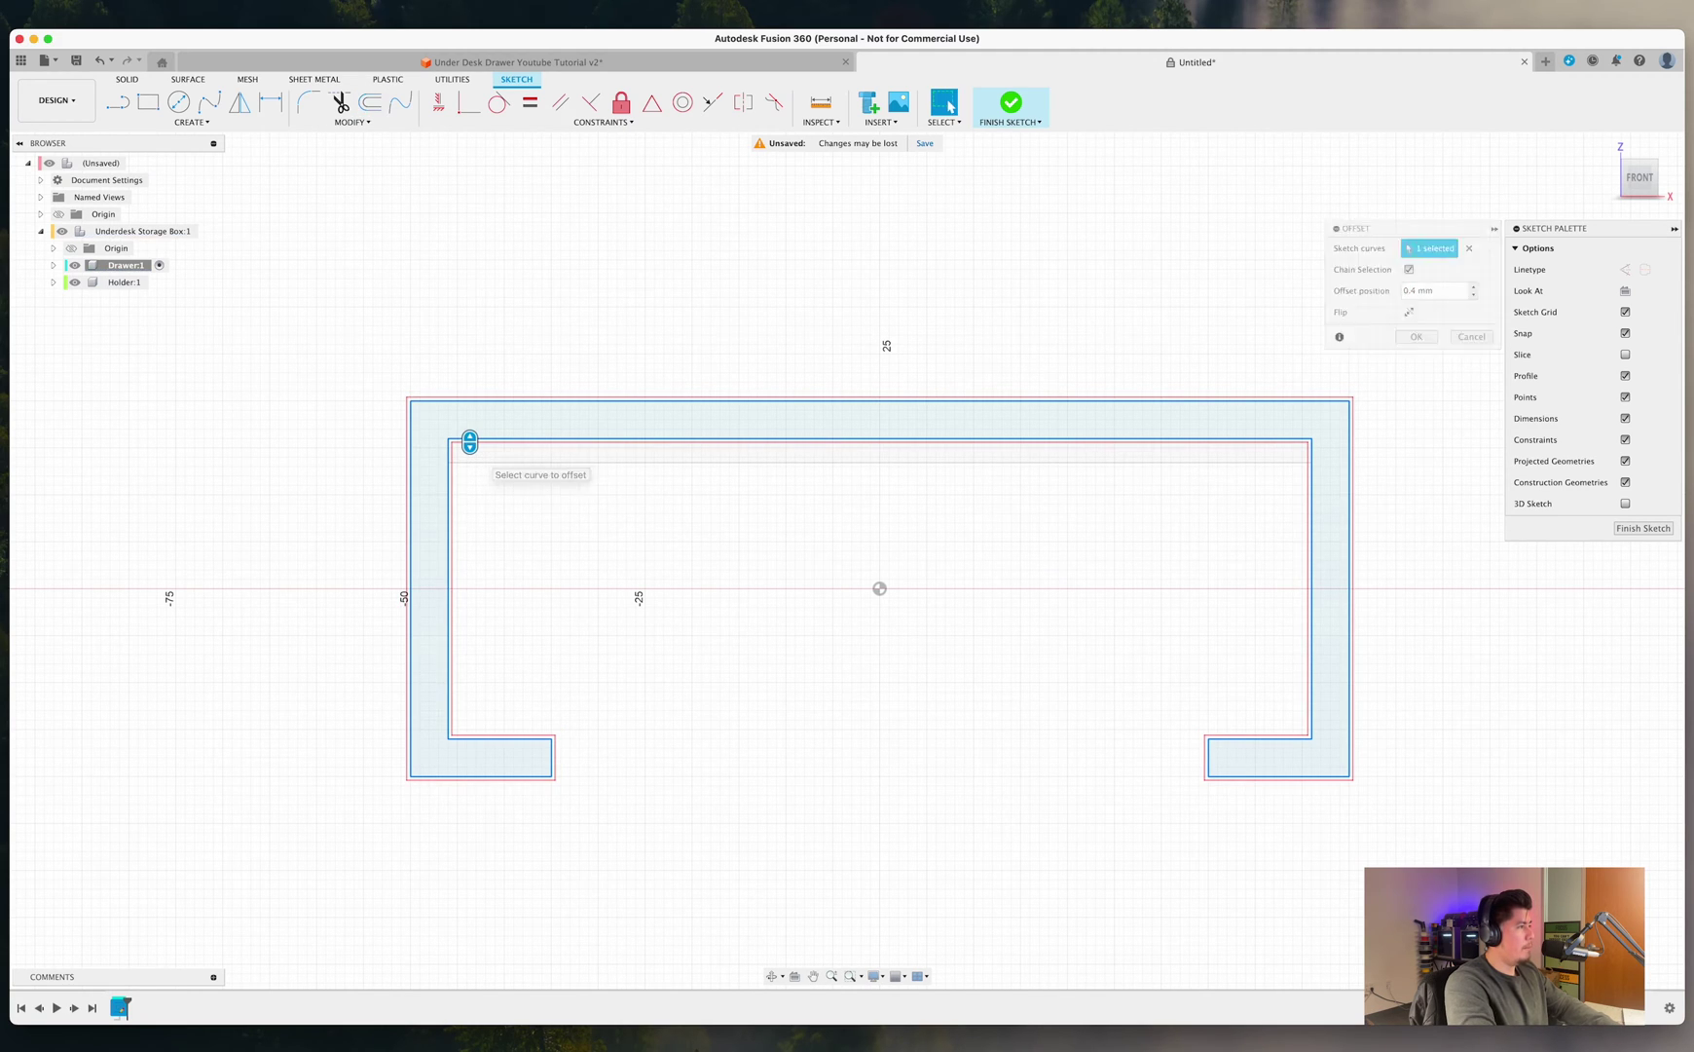
pyautogui.scroll(3, 574, 579)
pyautogui.scroll(-3, 415, 504)
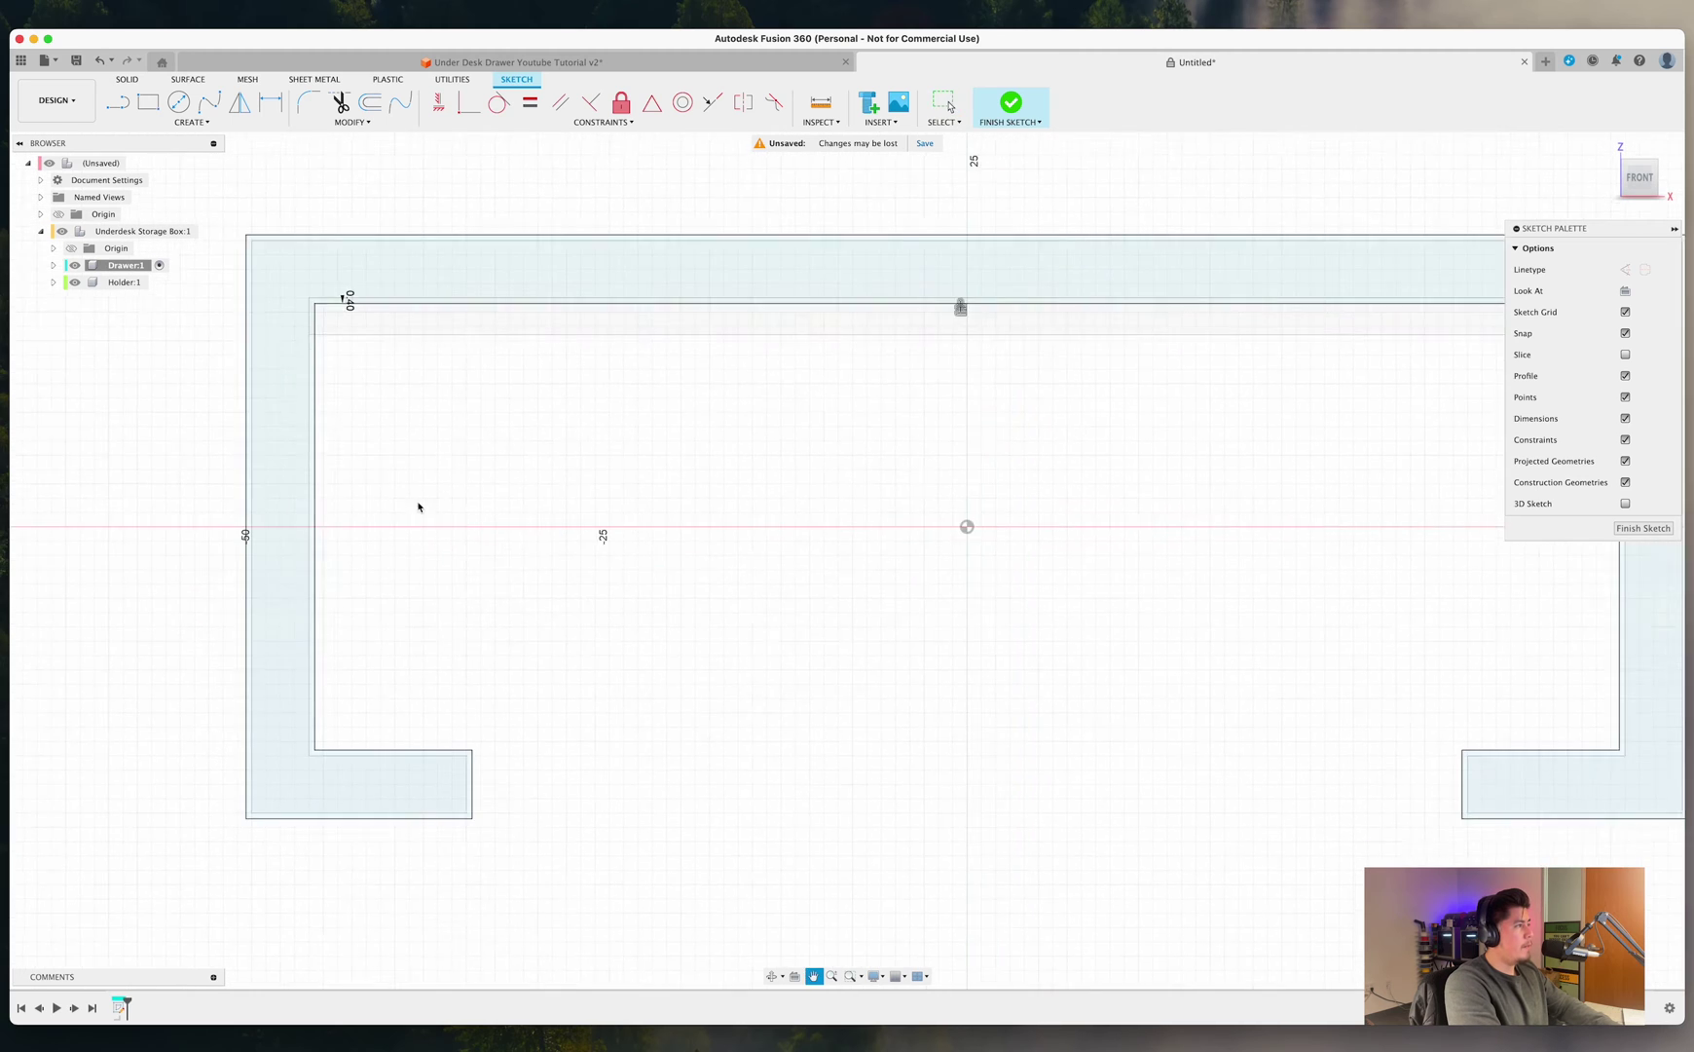
pyautogui.moveTo(696, 487)
pyautogui.mouseDown(button='middle')
pyautogui.moveTo(716, 532)
pyautogui.moveTo(624, 522)
pyautogui.mouseUp(button='middle')
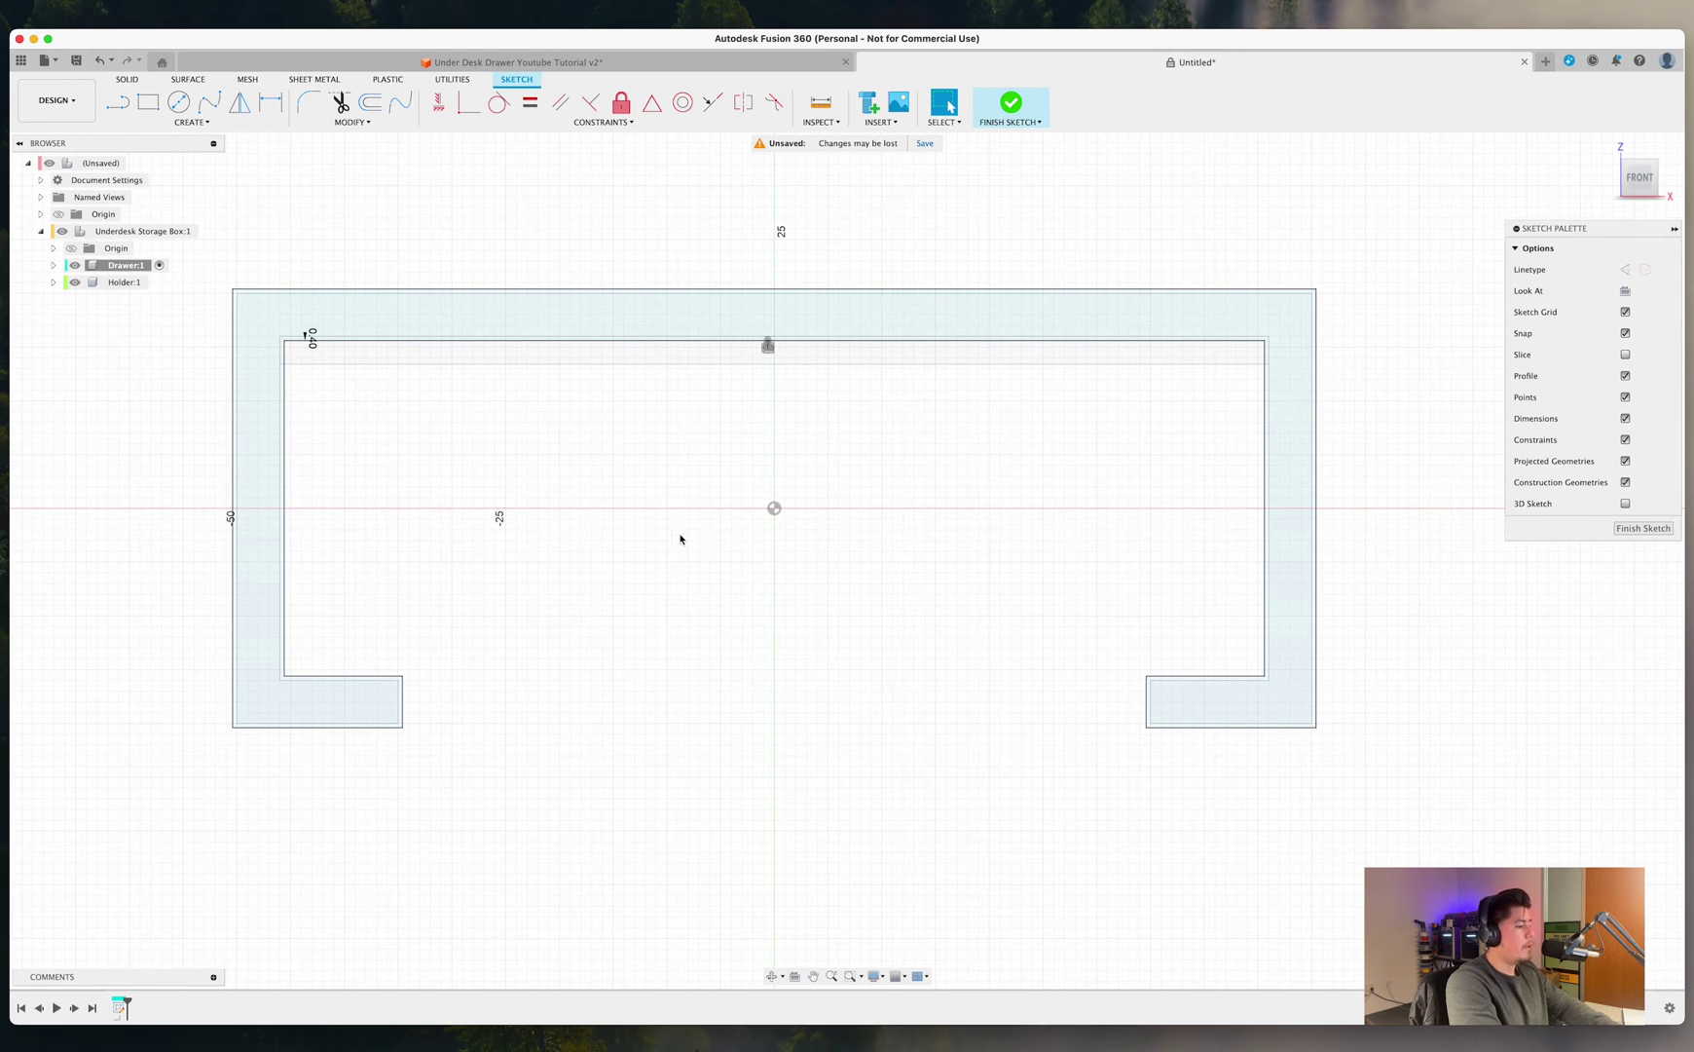
# Draw a horizontal line 69.2 mm long across the lower gap, closing the inner opening between the two offset lip corners.
pyautogui.press('l')
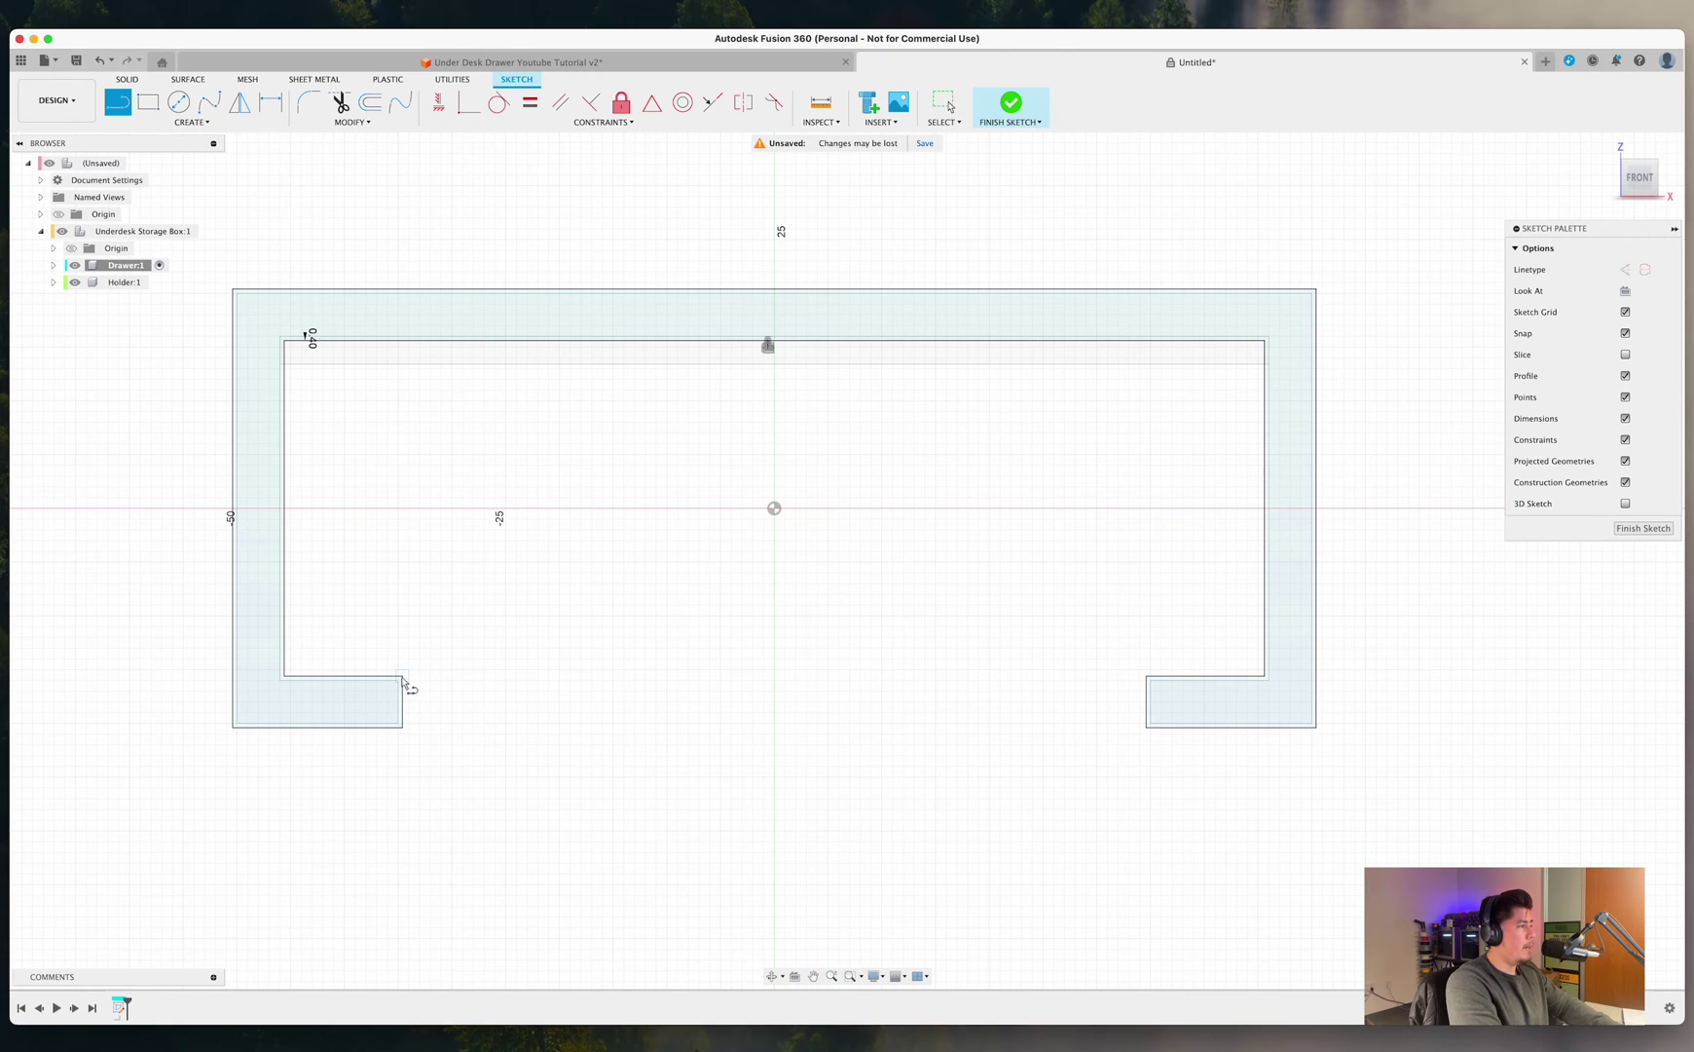
pyautogui.click(404, 676)
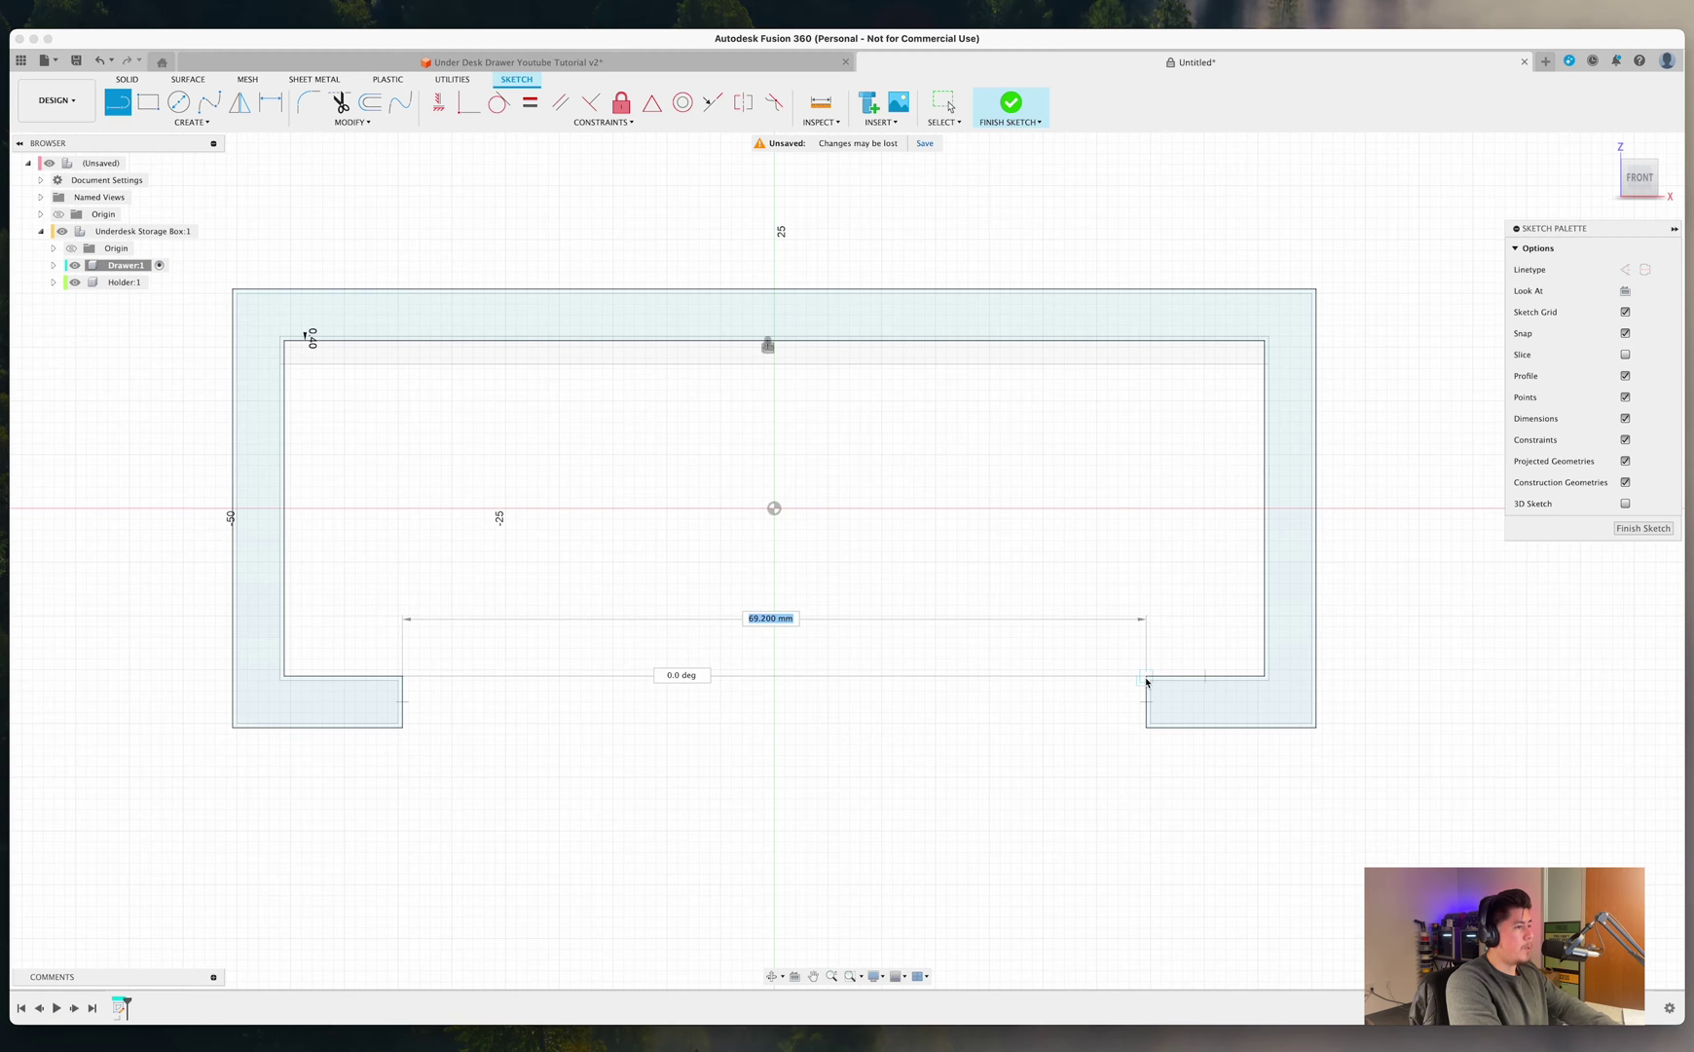
pyautogui.click(1146, 680)
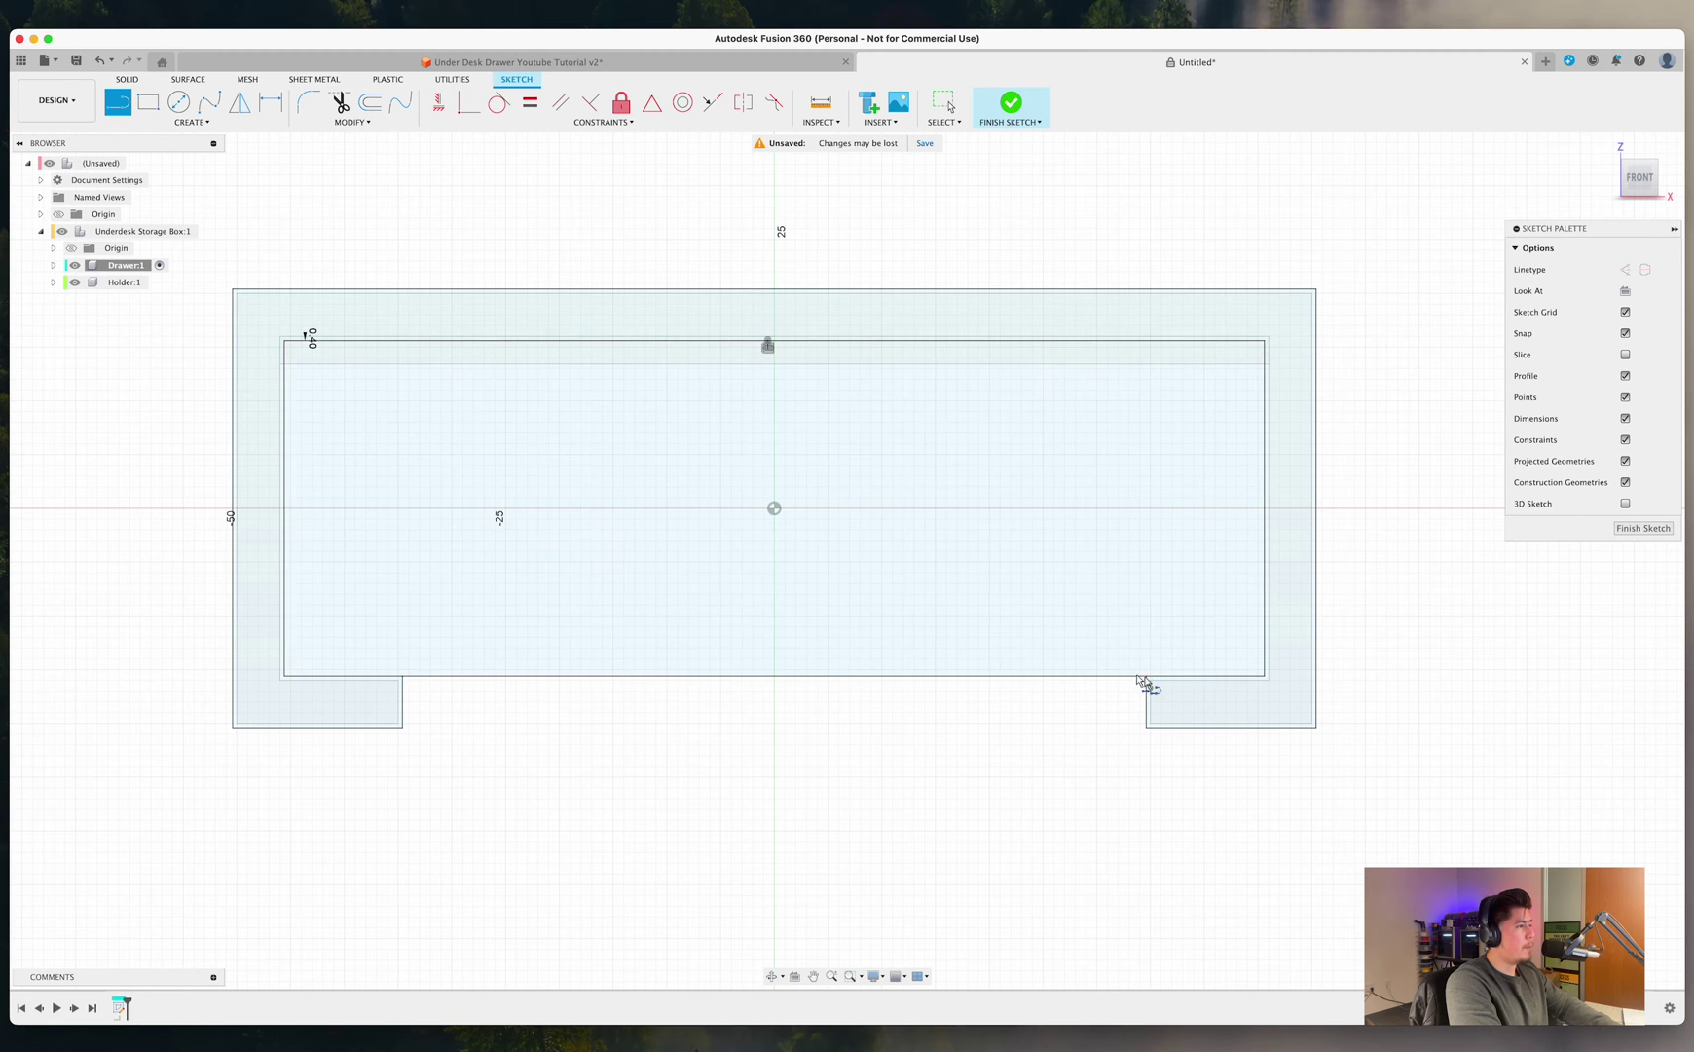
pyautogui.moveTo(1146, 685)
pyautogui.keyDown('shift'); pyautogui.mouseDown(button='middle')
pyautogui.moveTo(994, 604)
pyautogui.moveTo(911, 628)
pyautogui.mouseUp(button='middle'); pyautogui.keyUp('shift')
pyautogui.press('Escape')
pyautogui.scroll(-10, 790, 651)
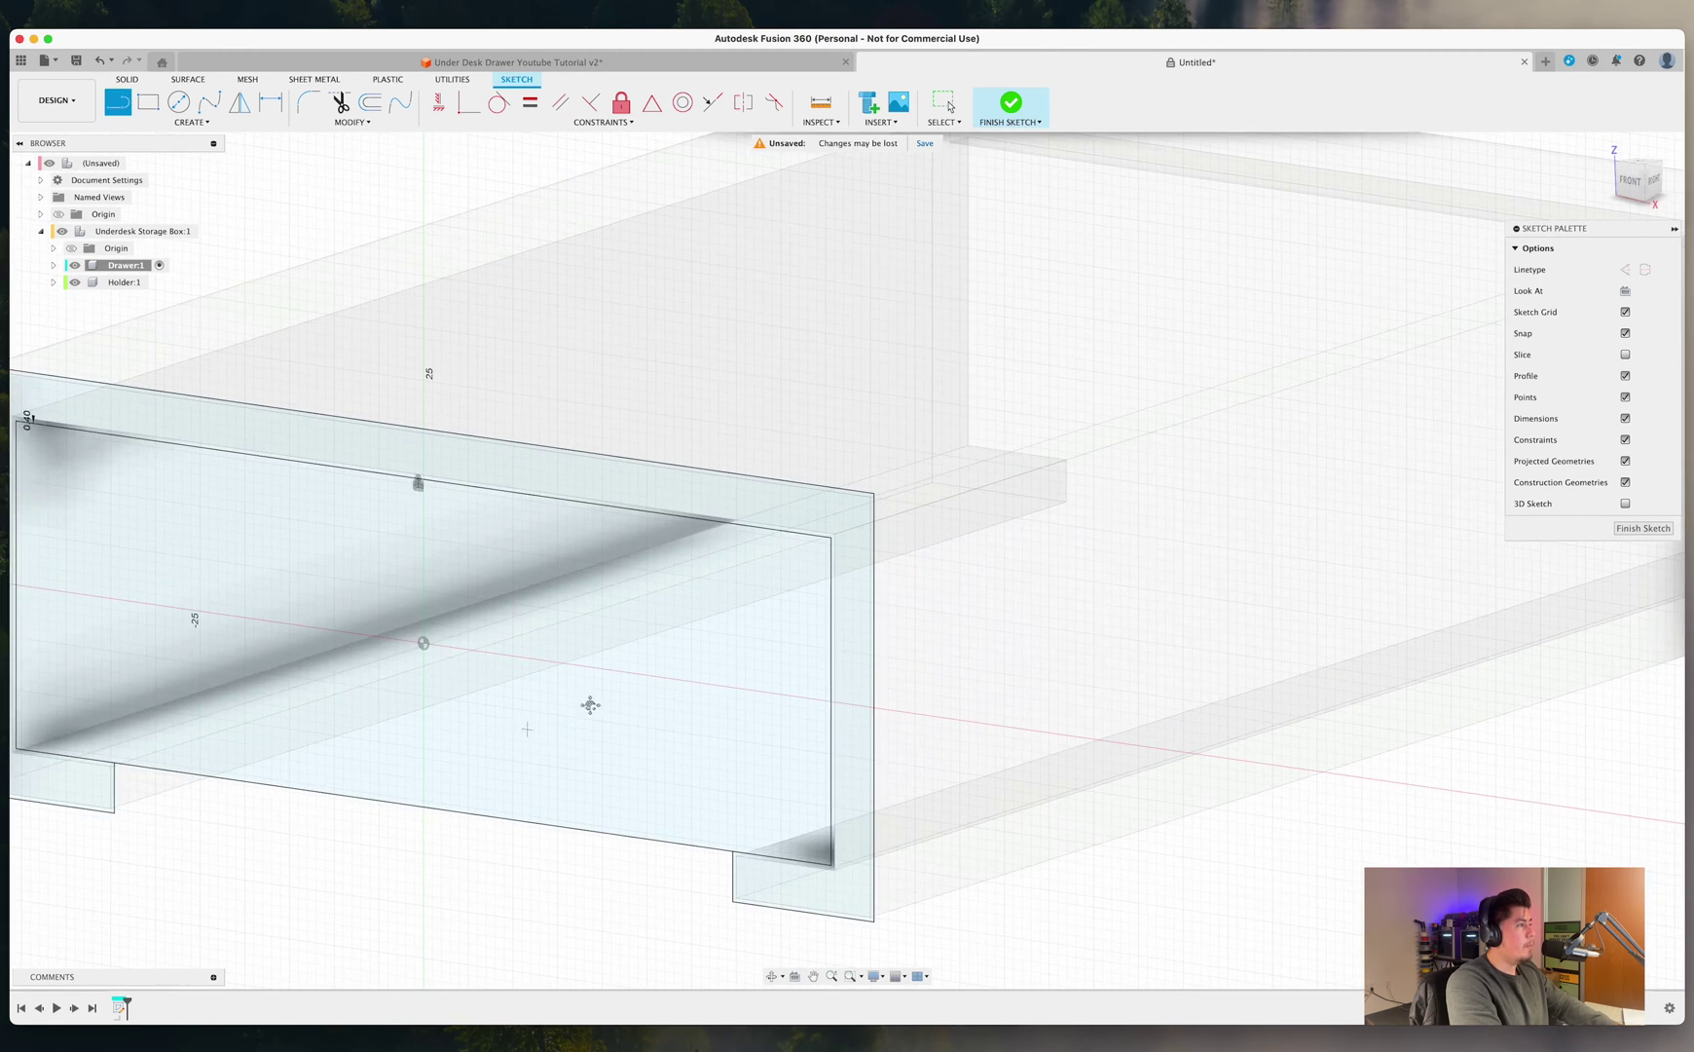
pyautogui.press('l')
pyautogui.press('Escape')
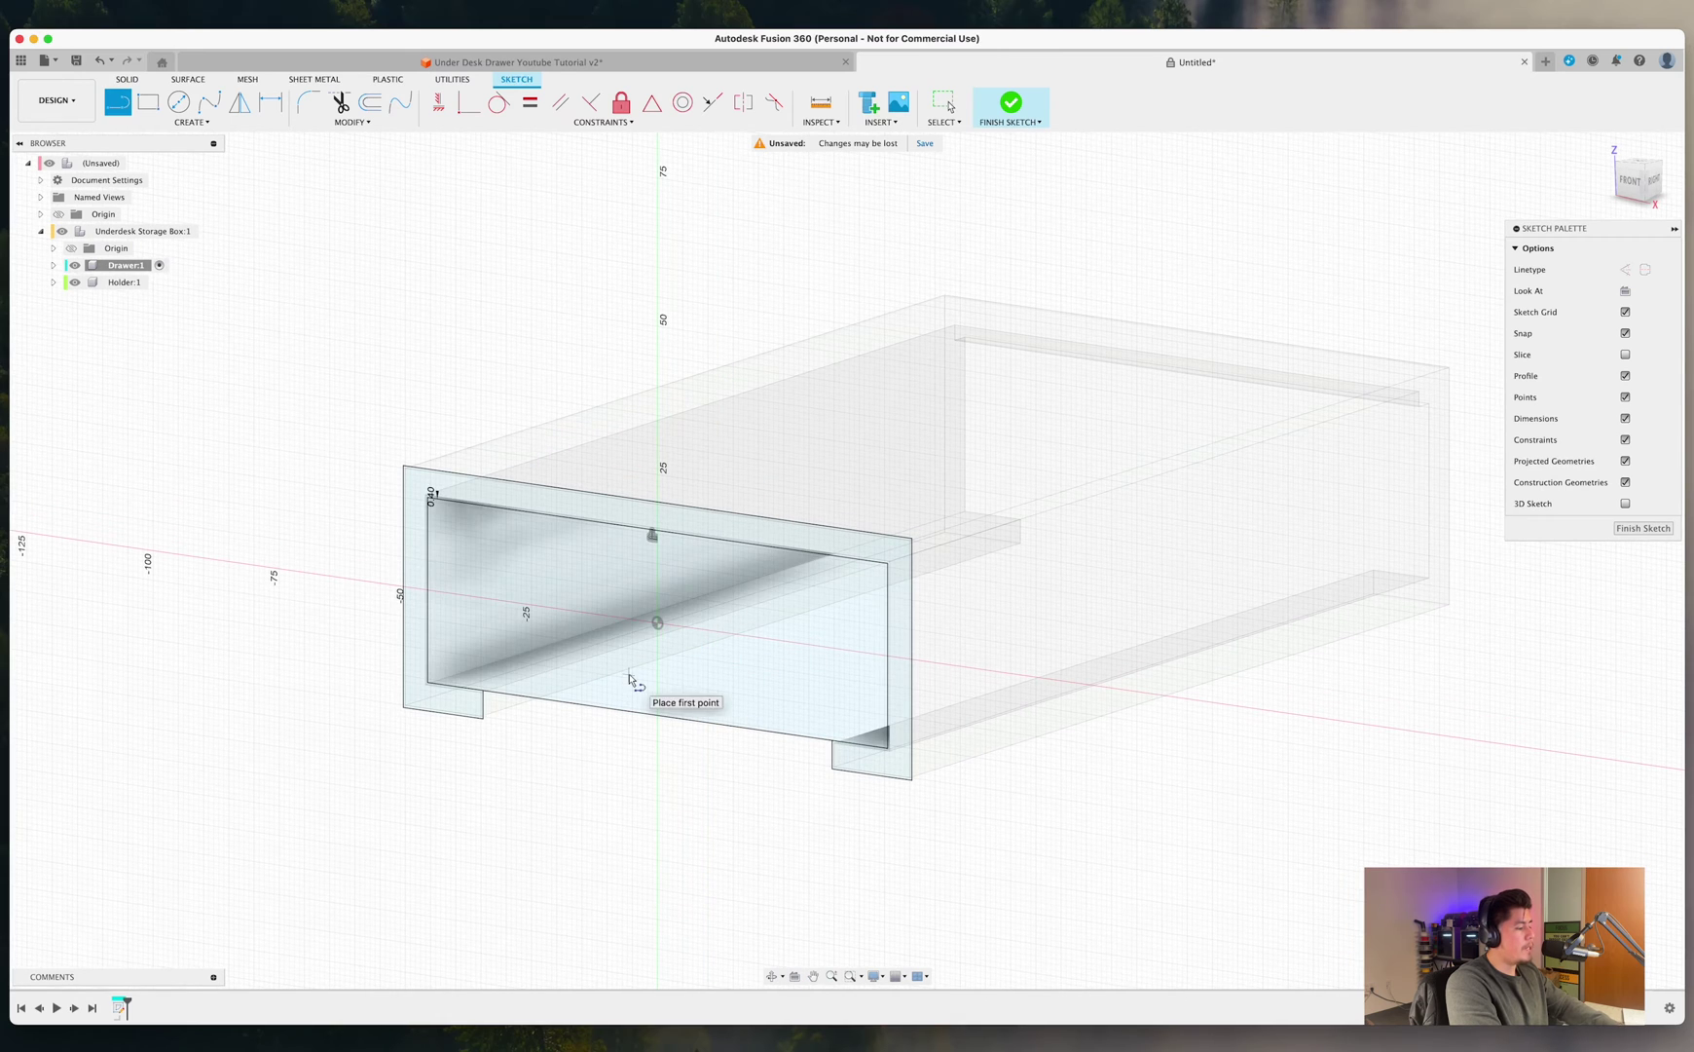
# Extrude the closed inner profile as a new Drawer body up to the inner face of the Holder's rear stop lip.
pyautogui.press('e')
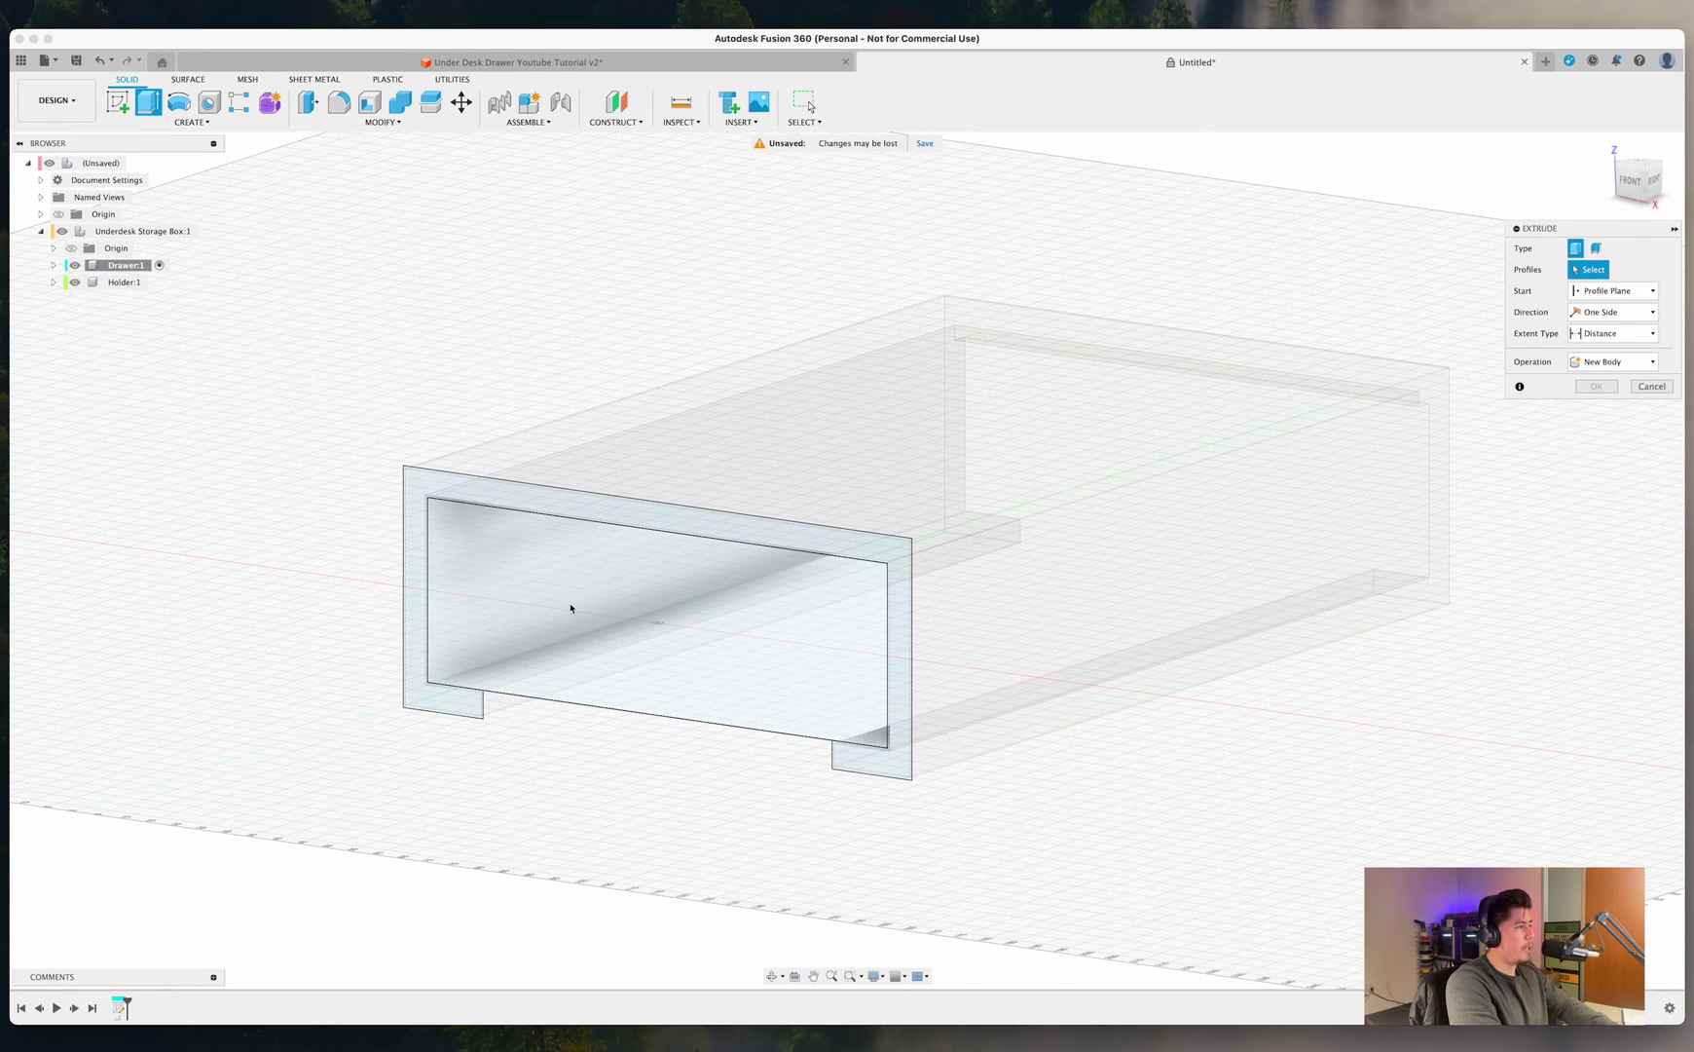
pyautogui.click(707, 605)
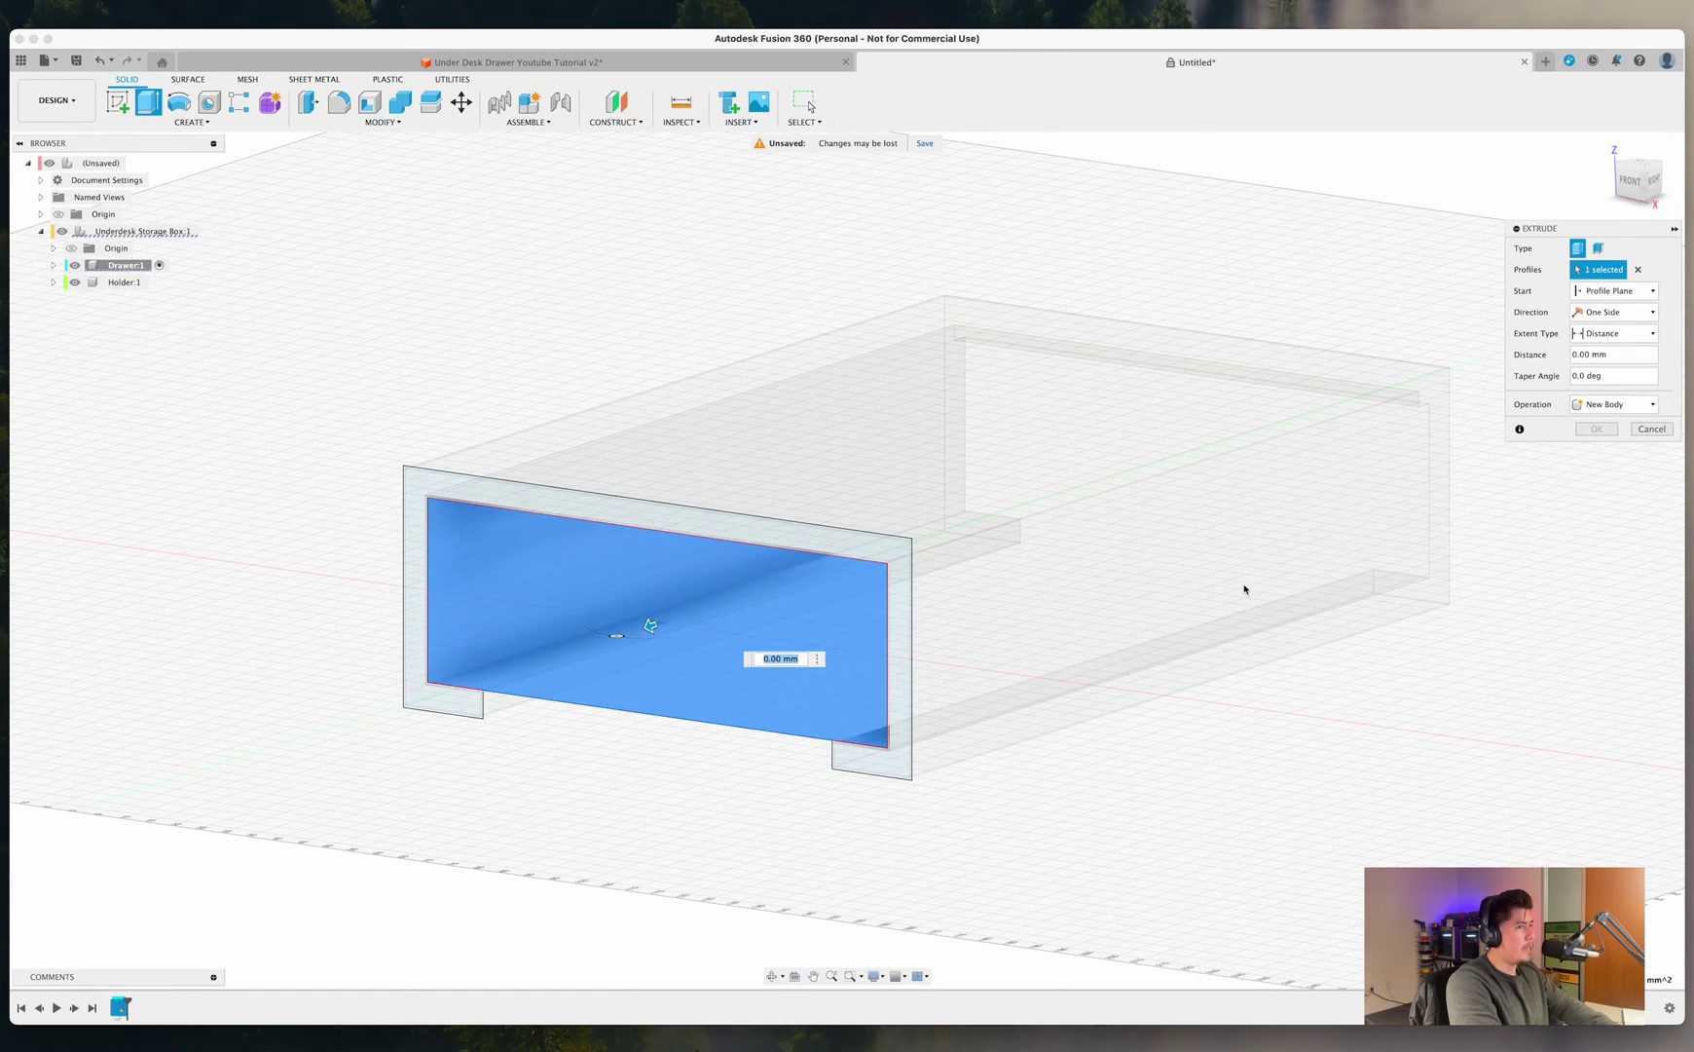
pyautogui.click(1599, 333)
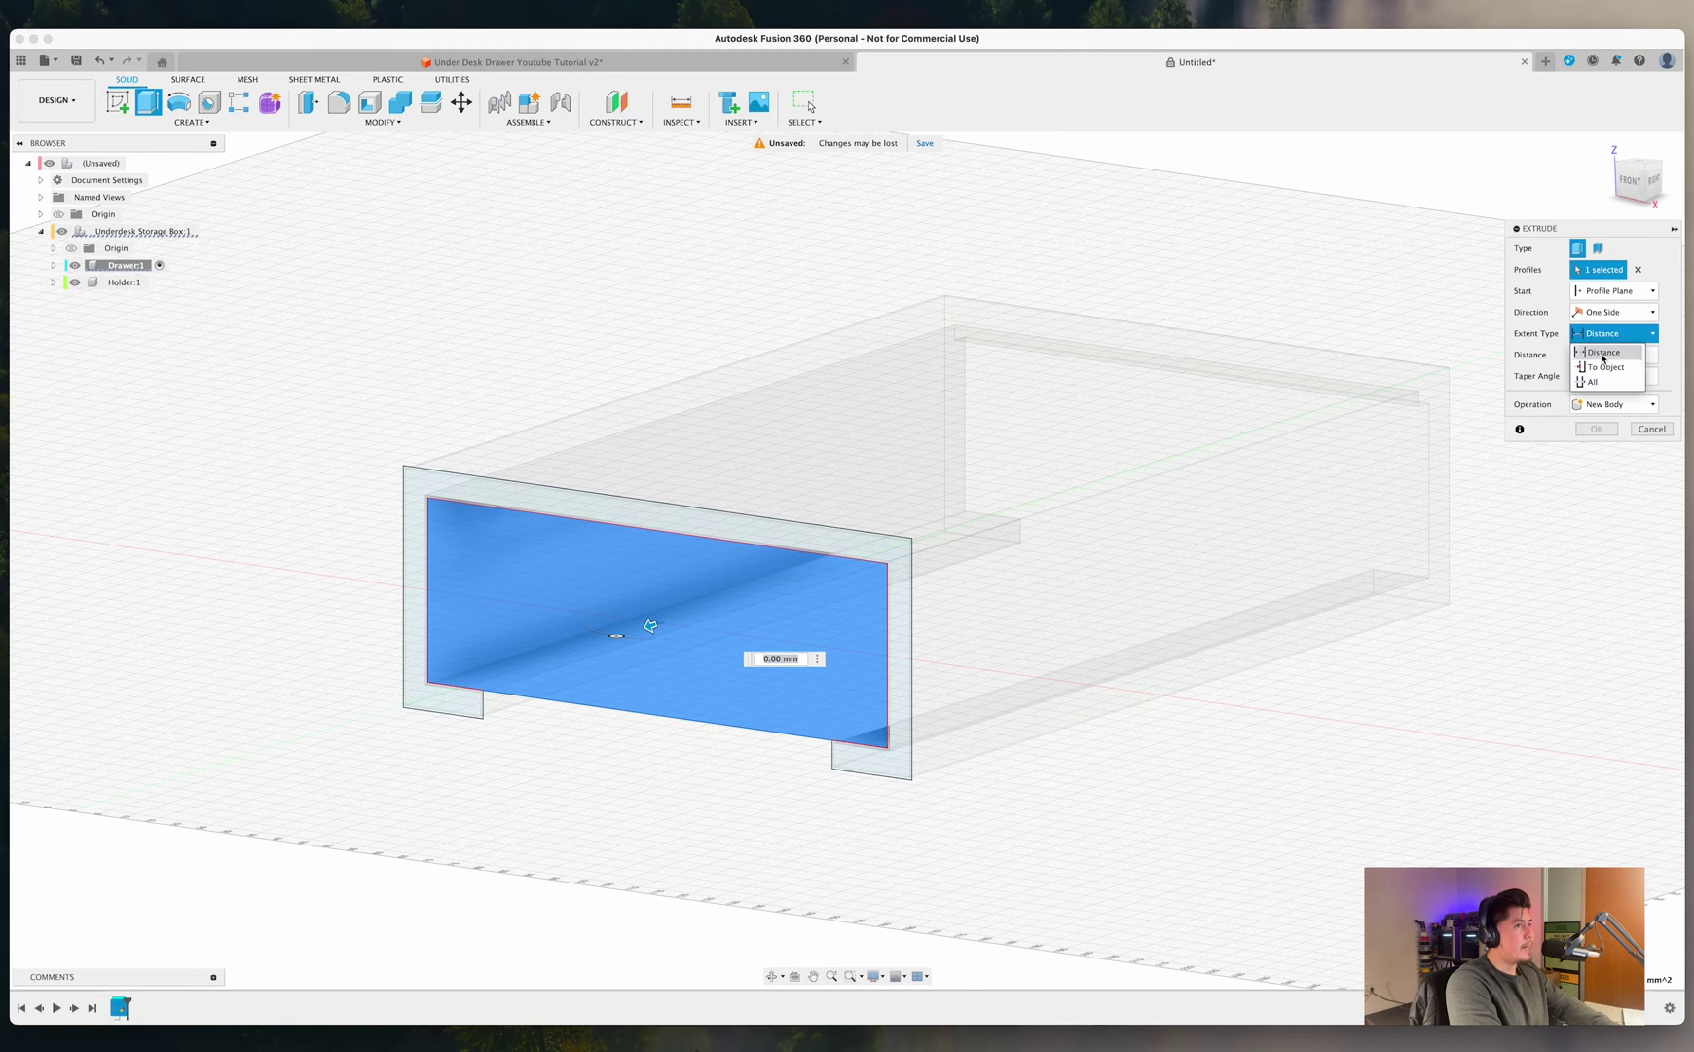
pyautogui.click(1601, 368)
pyautogui.keyDown('shift'); pyautogui.moveTo(1122, 814); pyautogui.dragTo(975, 692, button='middle'); pyautogui.keyUp('shift')
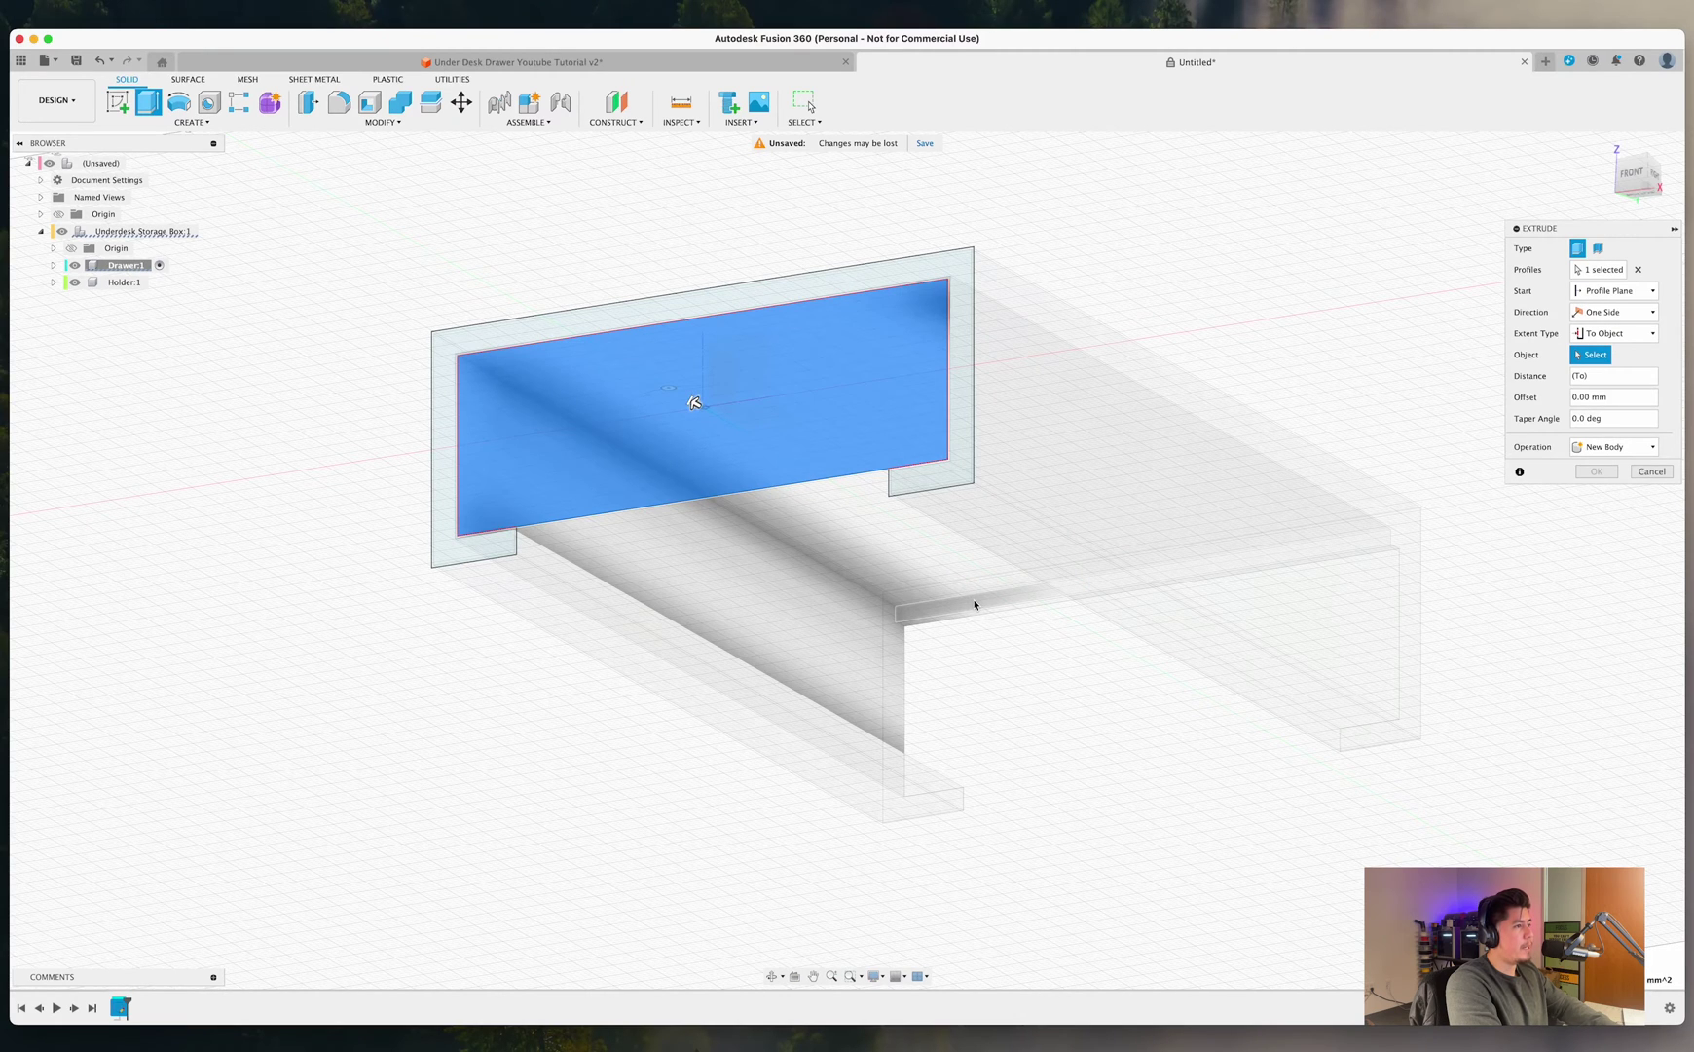
pyautogui.click(975, 604)
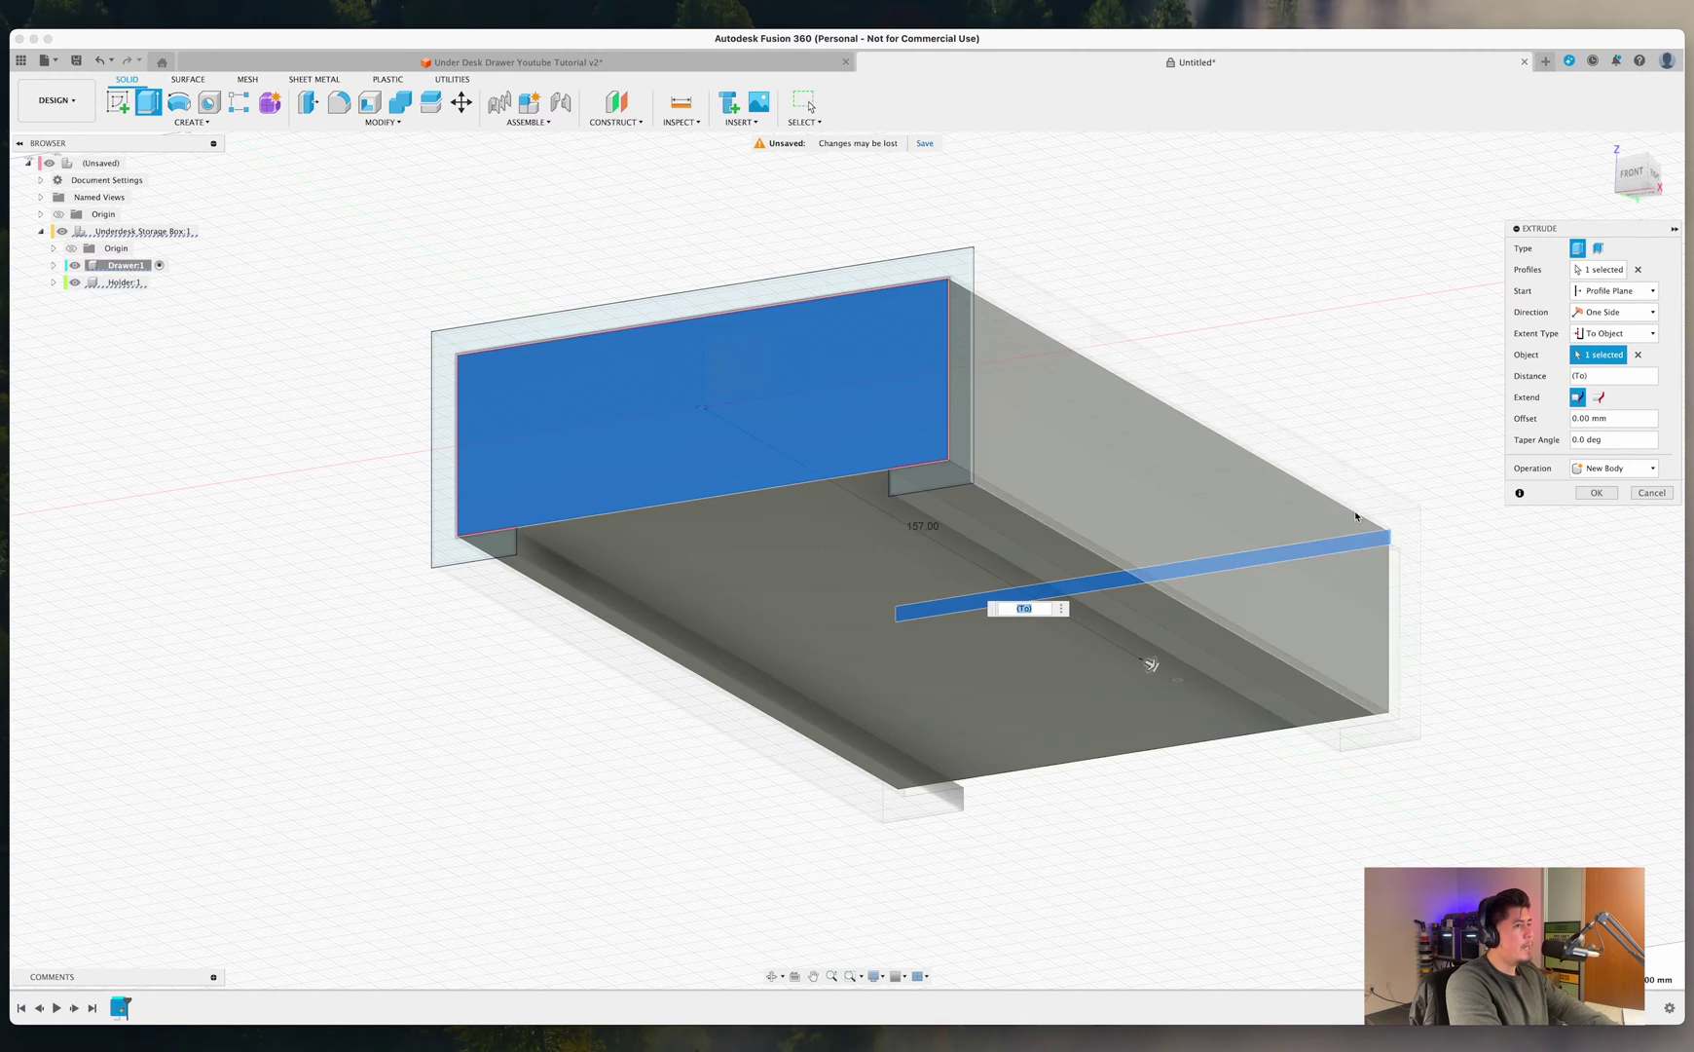
pyautogui.click(1595, 491)
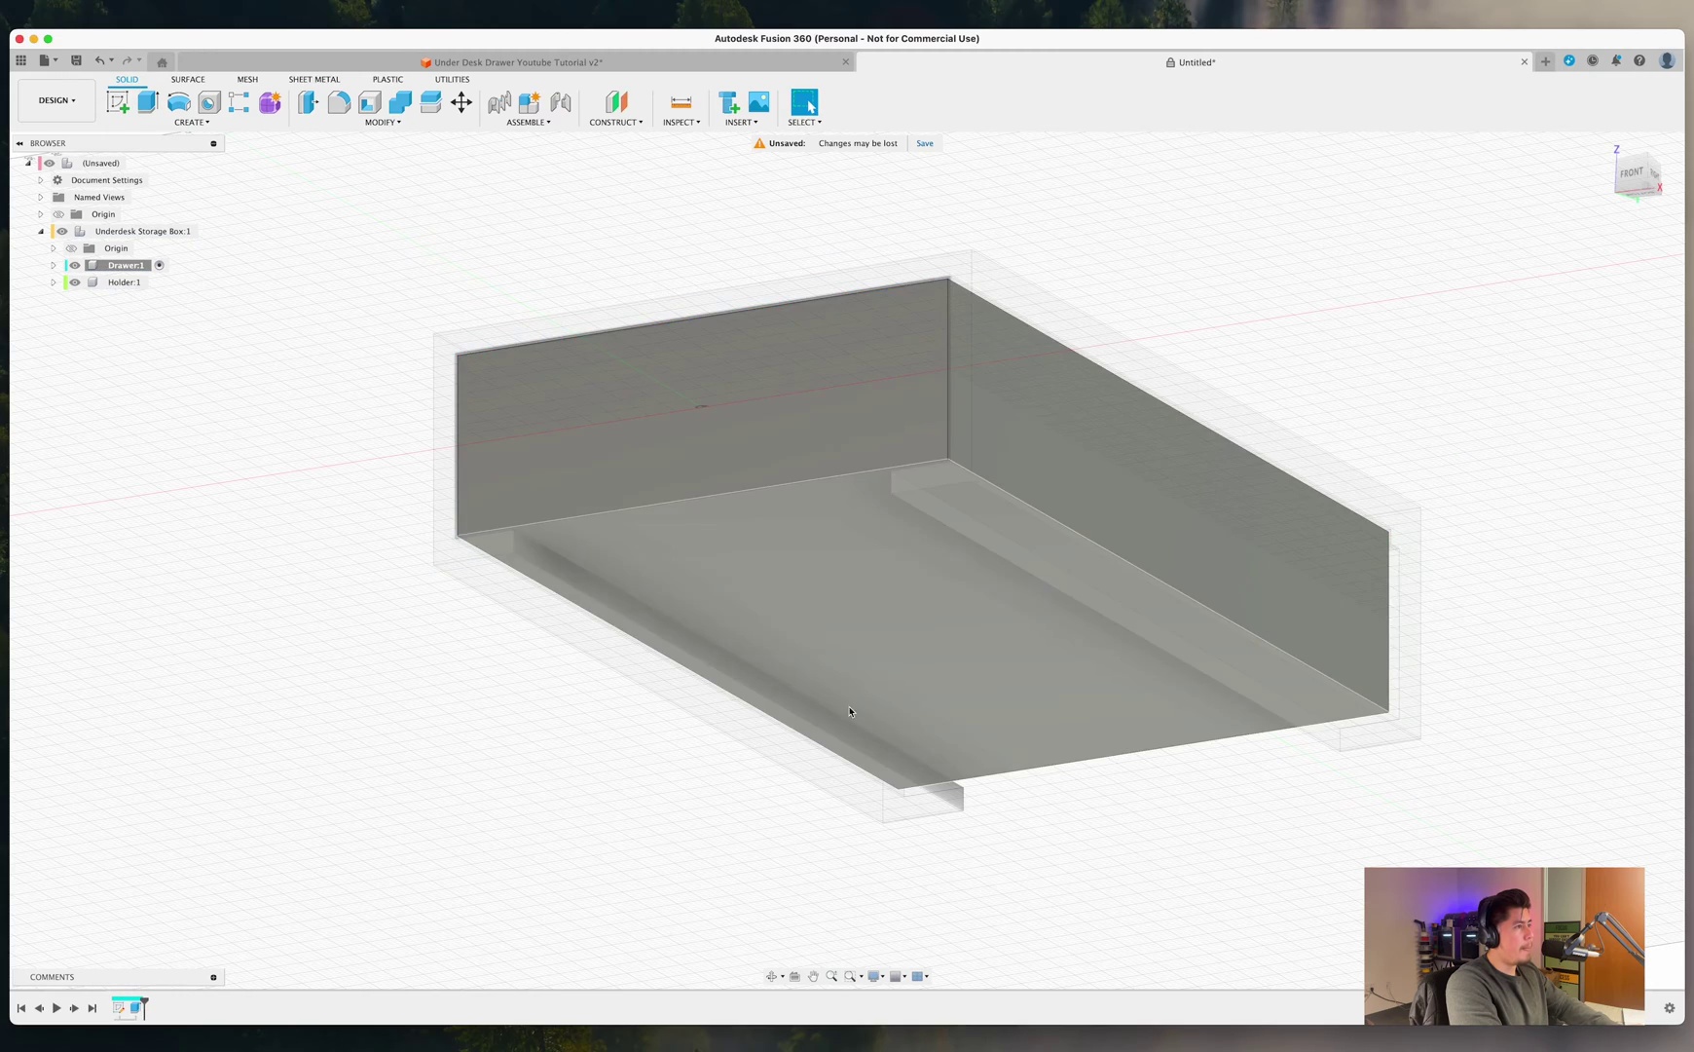
# Hide the Holder and shell the Drawer block from its top face with a 5 mm inside thickness.
pyautogui.keyDown('shift'); pyautogui.moveTo(881, 715); pyautogui.dragTo(843, 717, button='middle'); pyautogui.keyUp('shift')
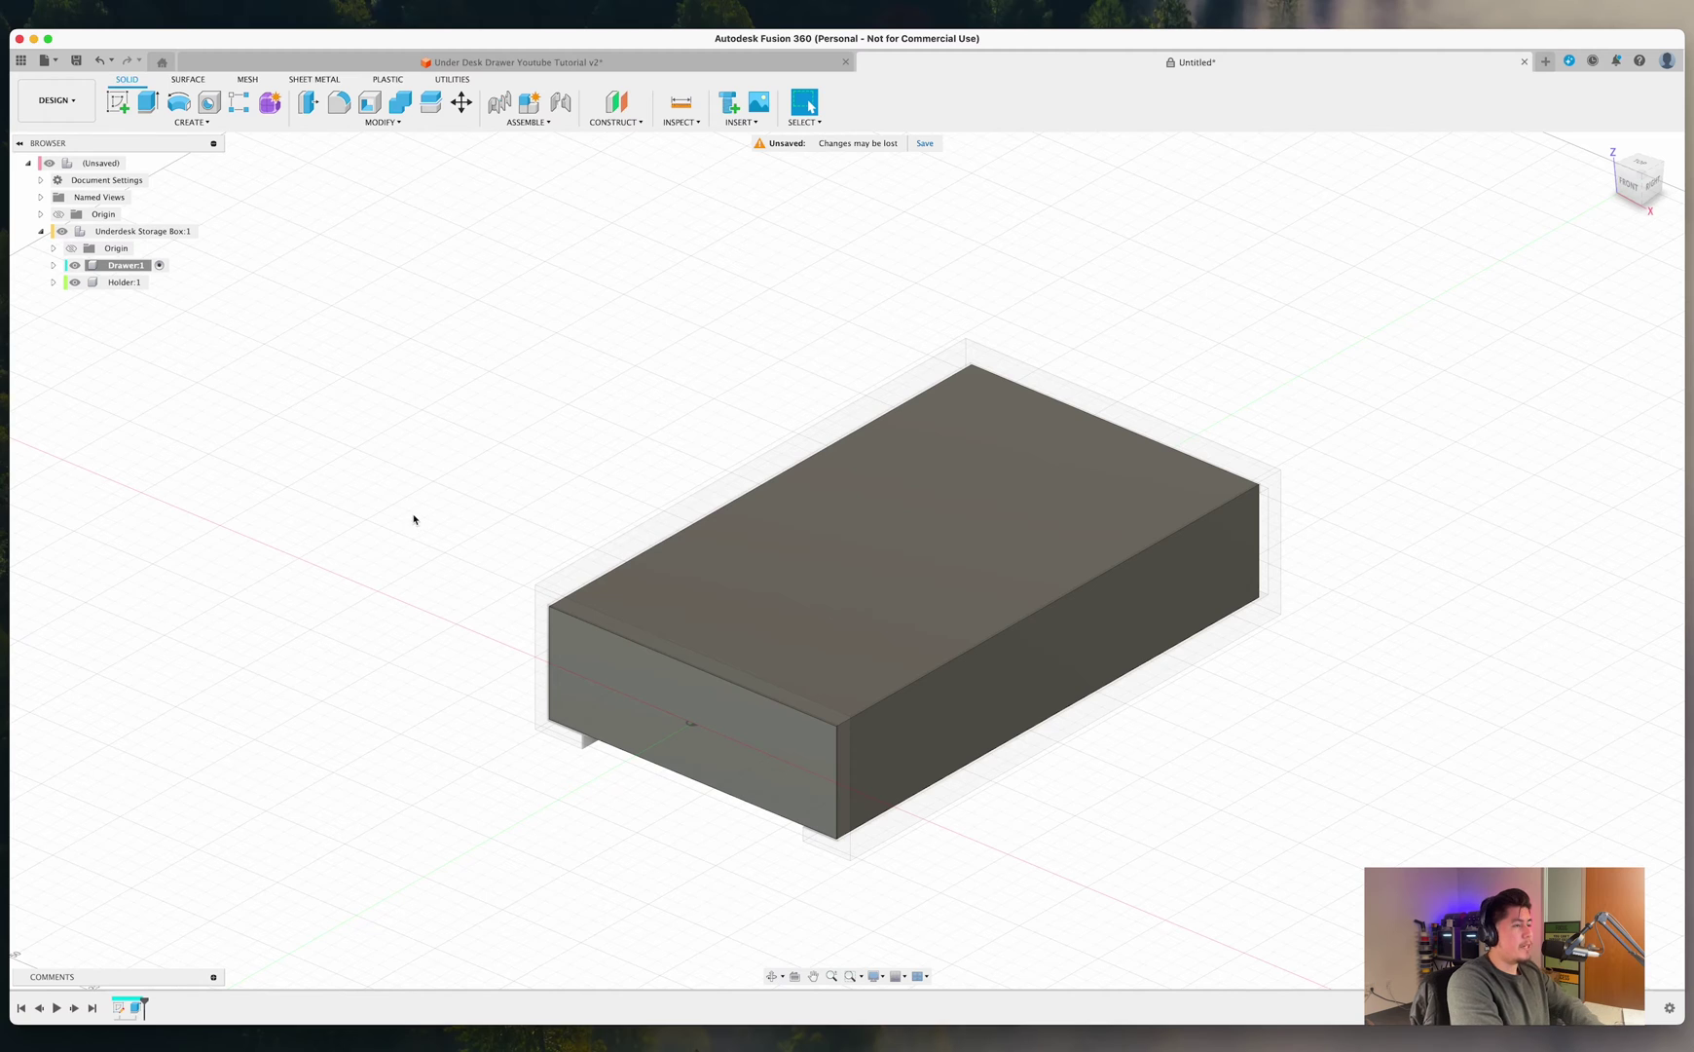
pyautogui.click(74, 282)
pyautogui.moveTo(472, 540); pyautogui.dragTo(425, 529, button='middle')
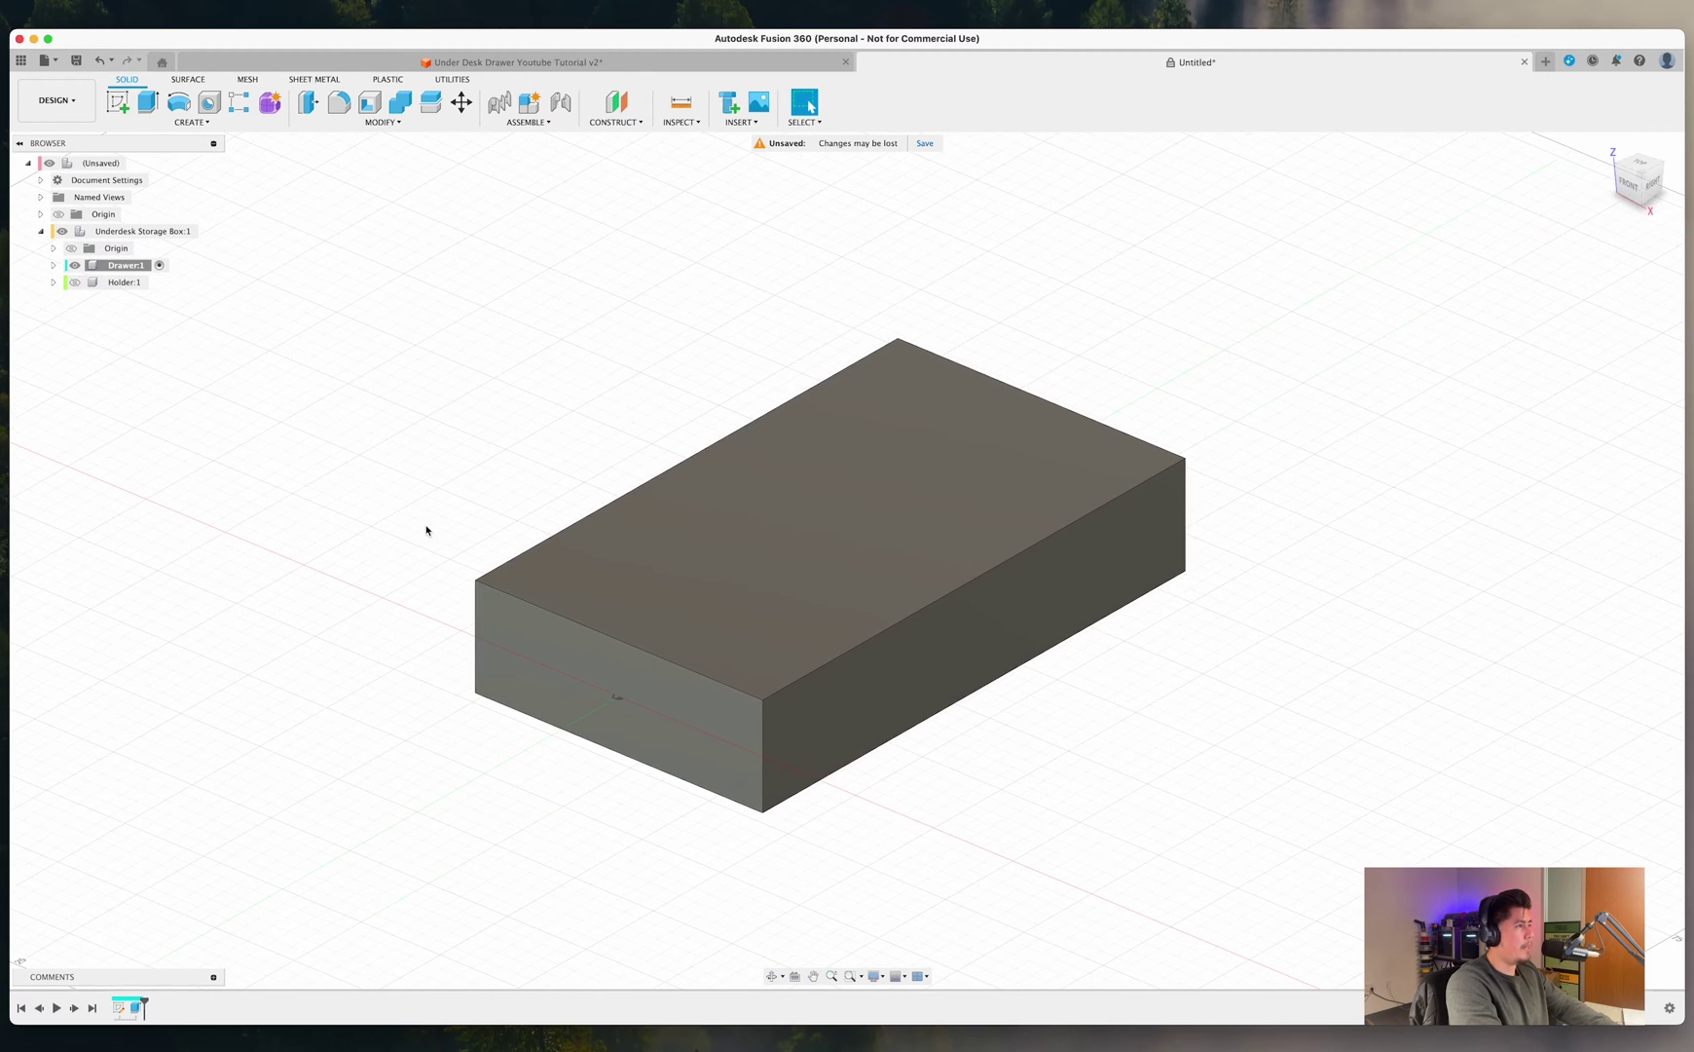
pyautogui.write('s')
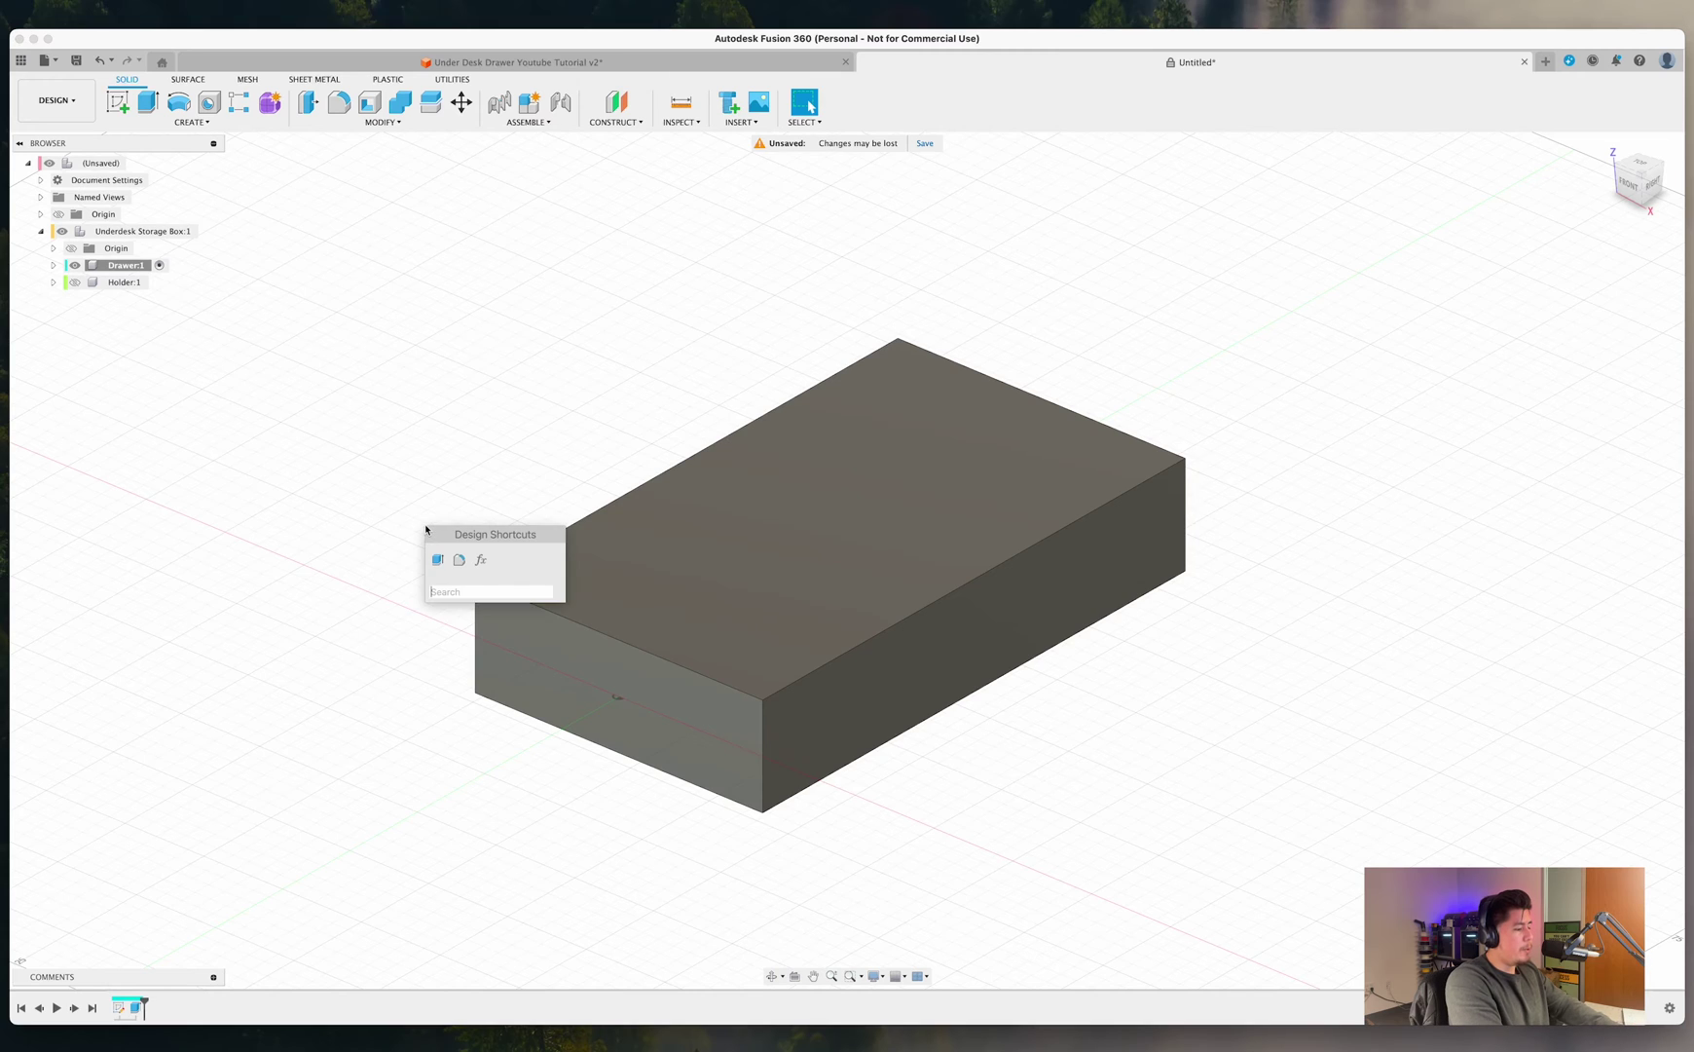
pyautogui.write('shell')
pyautogui.press('Return')
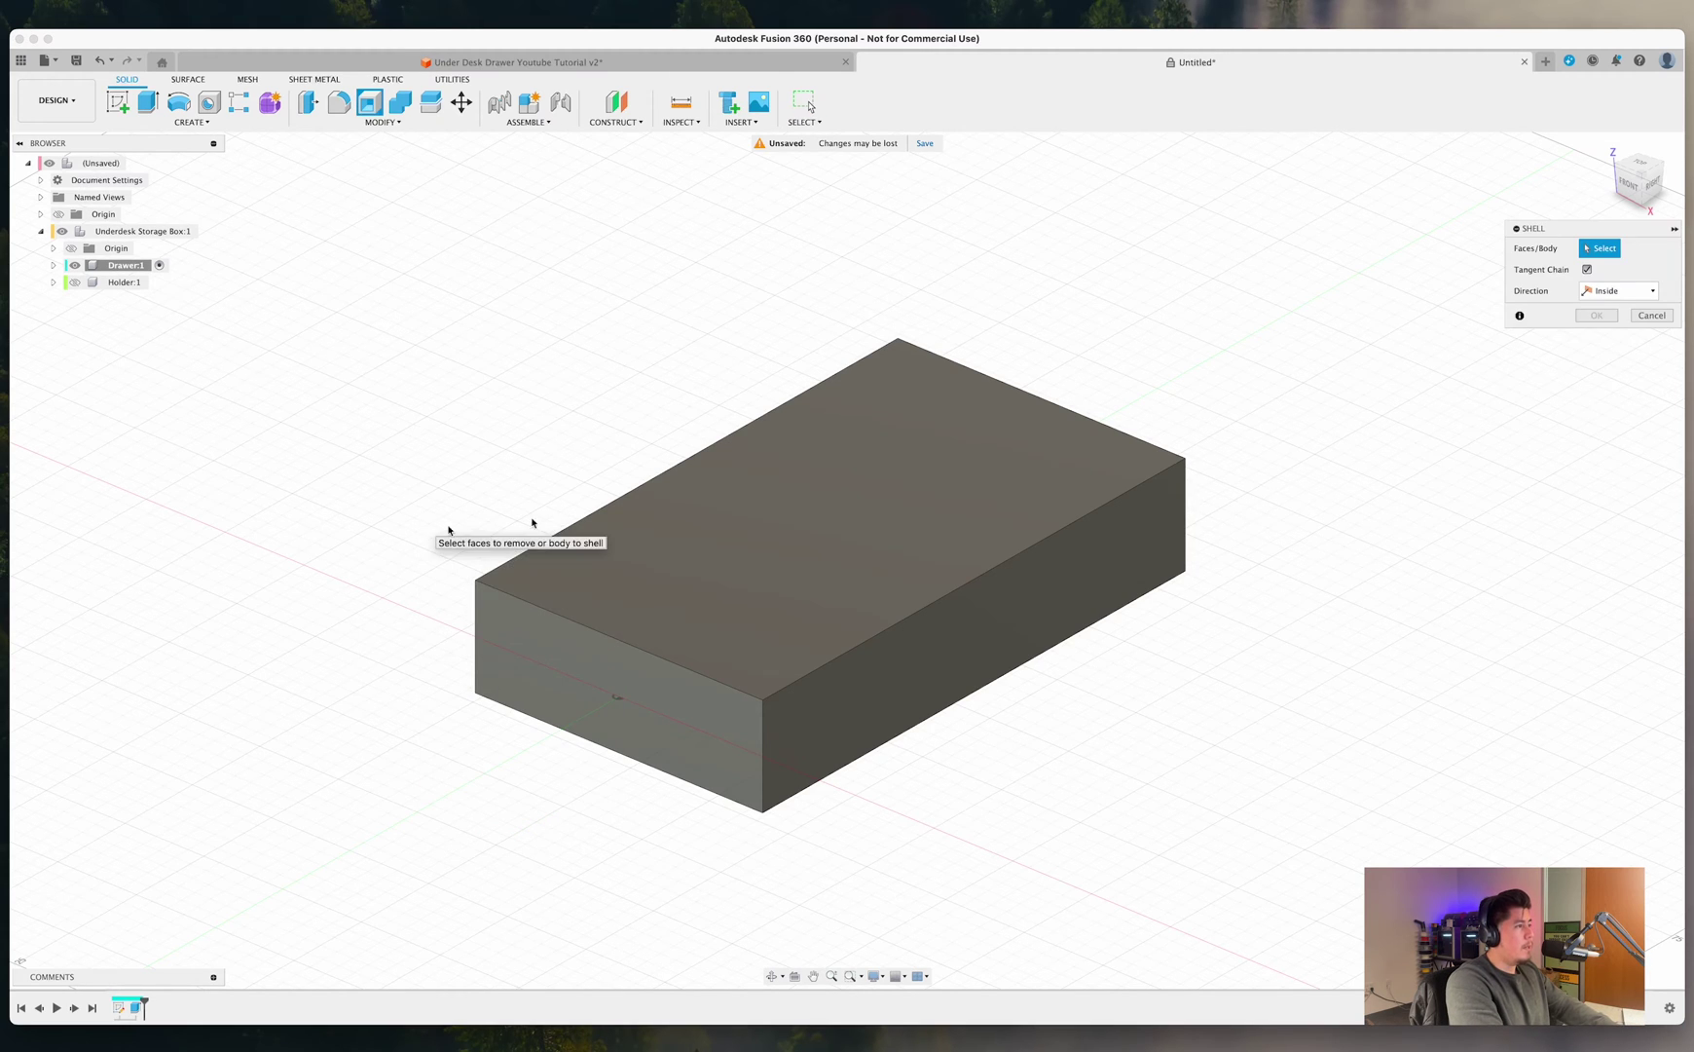
pyautogui.click(760, 561)
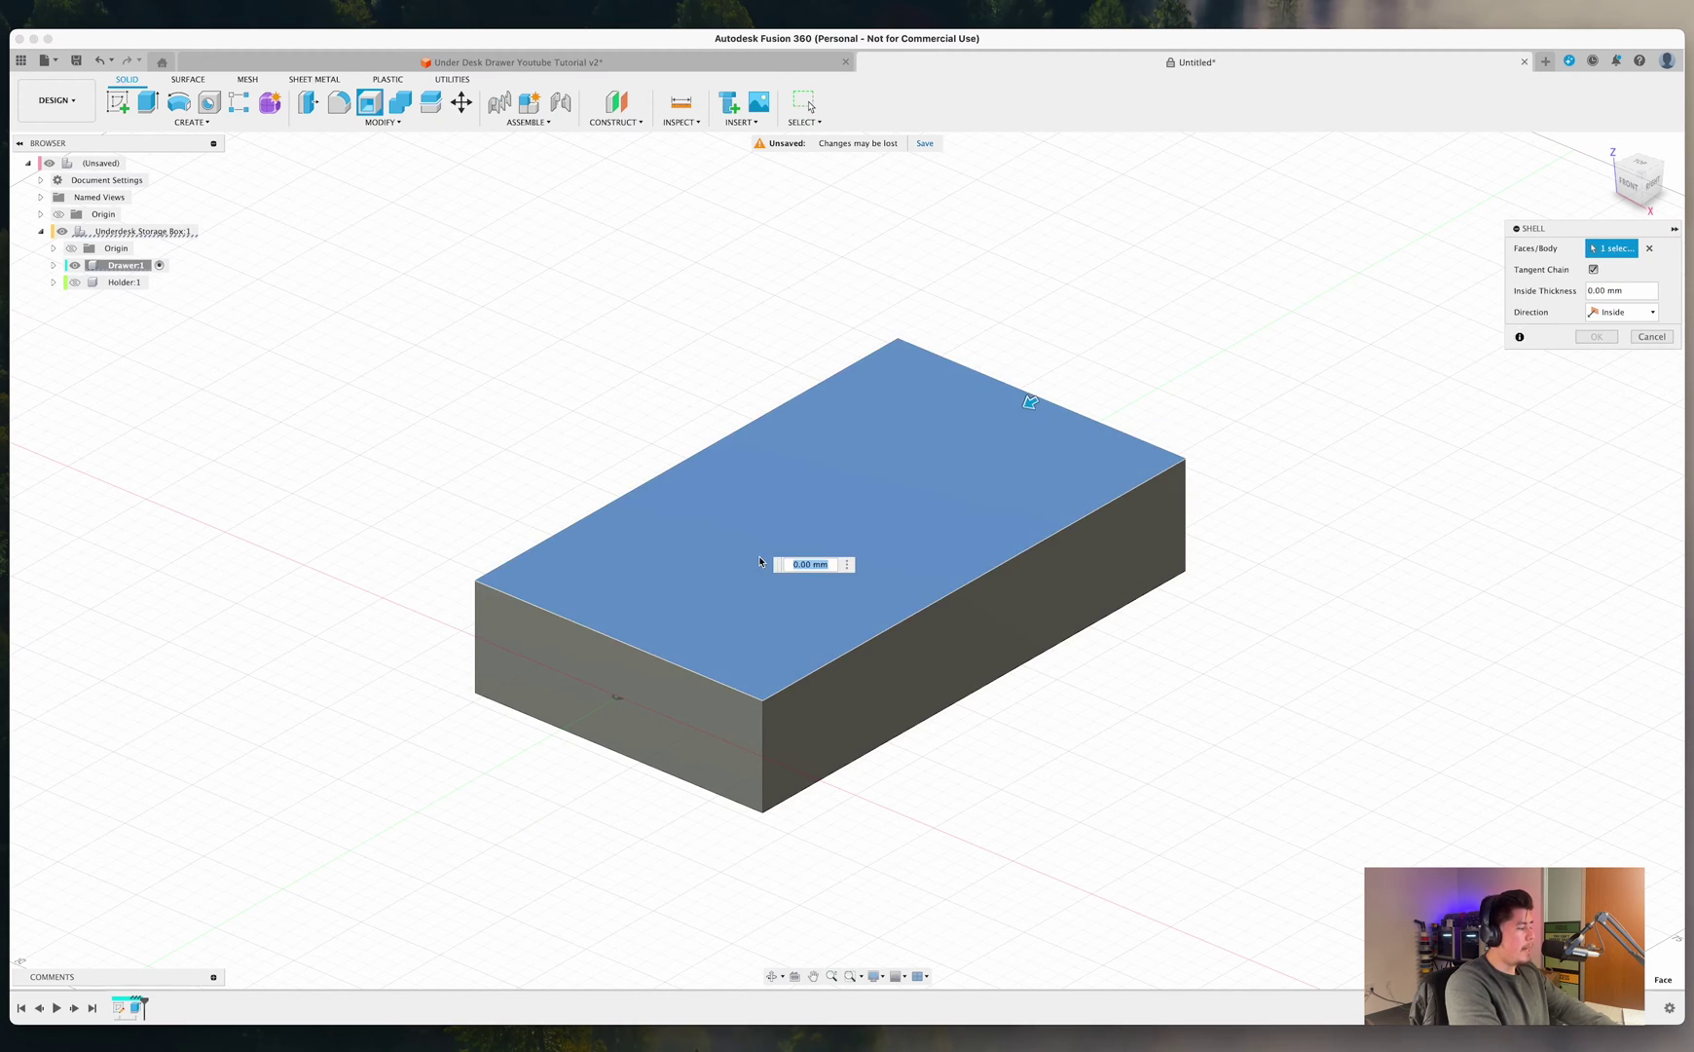
pyautogui.write('5')
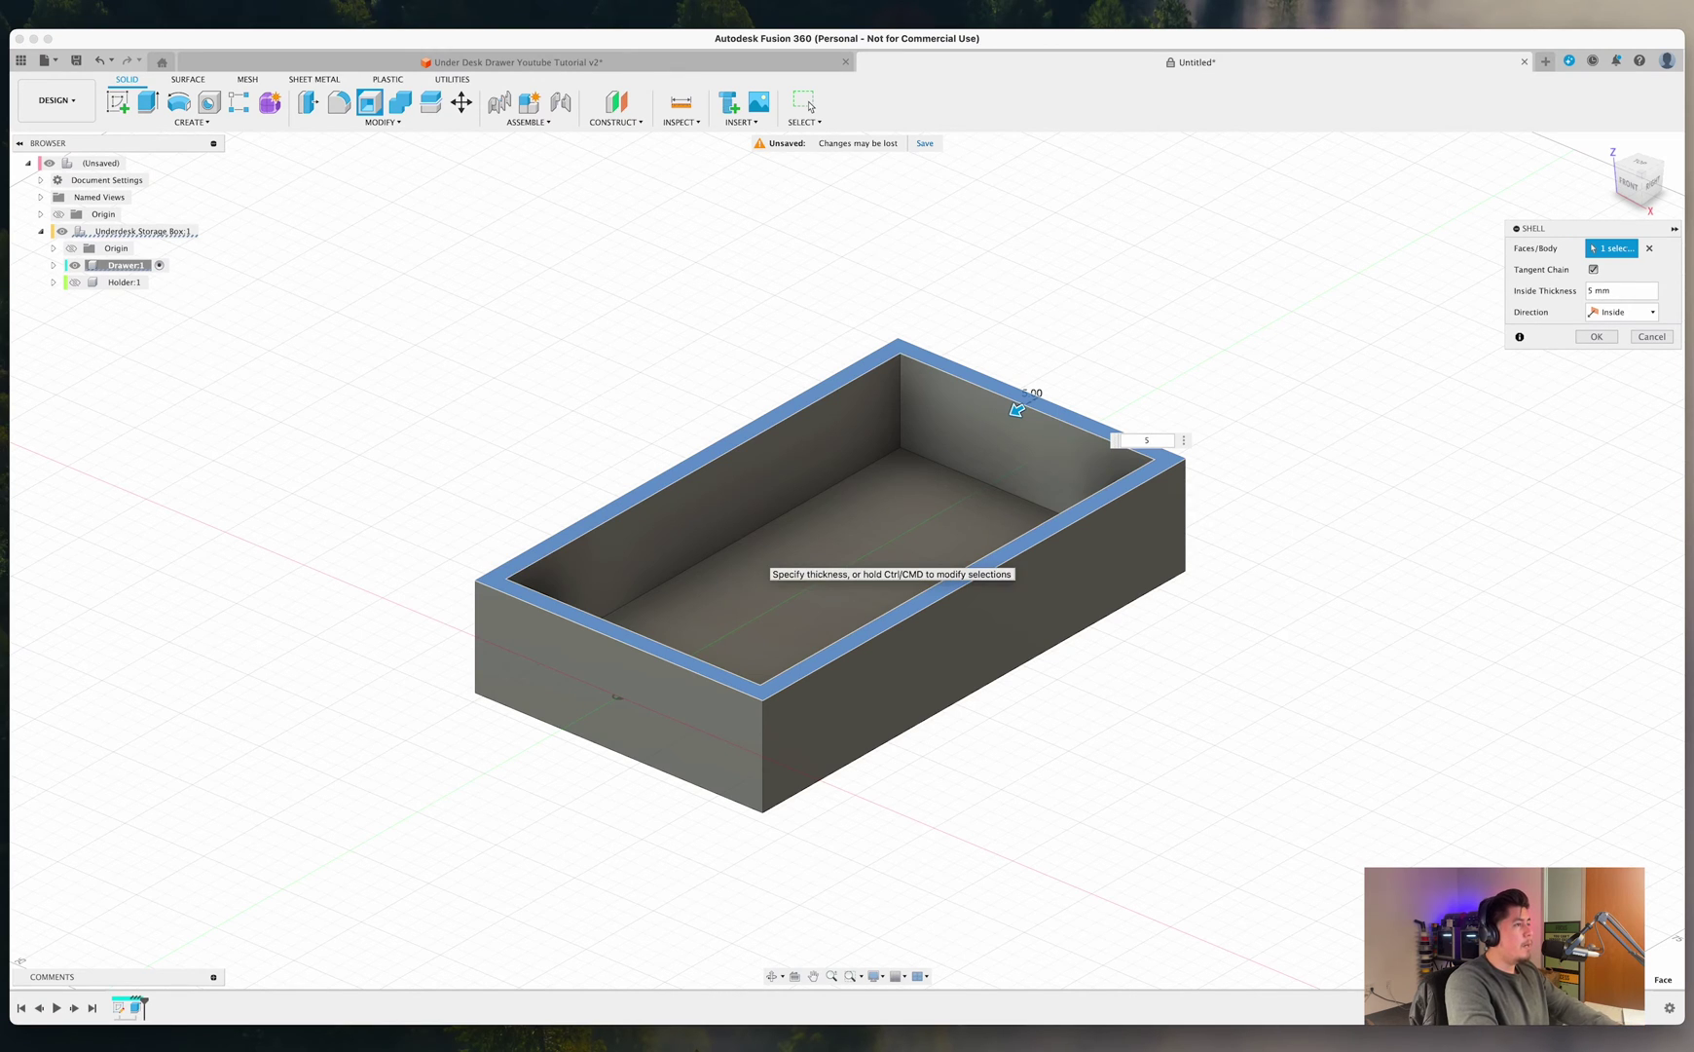
pyautogui.press('Return')
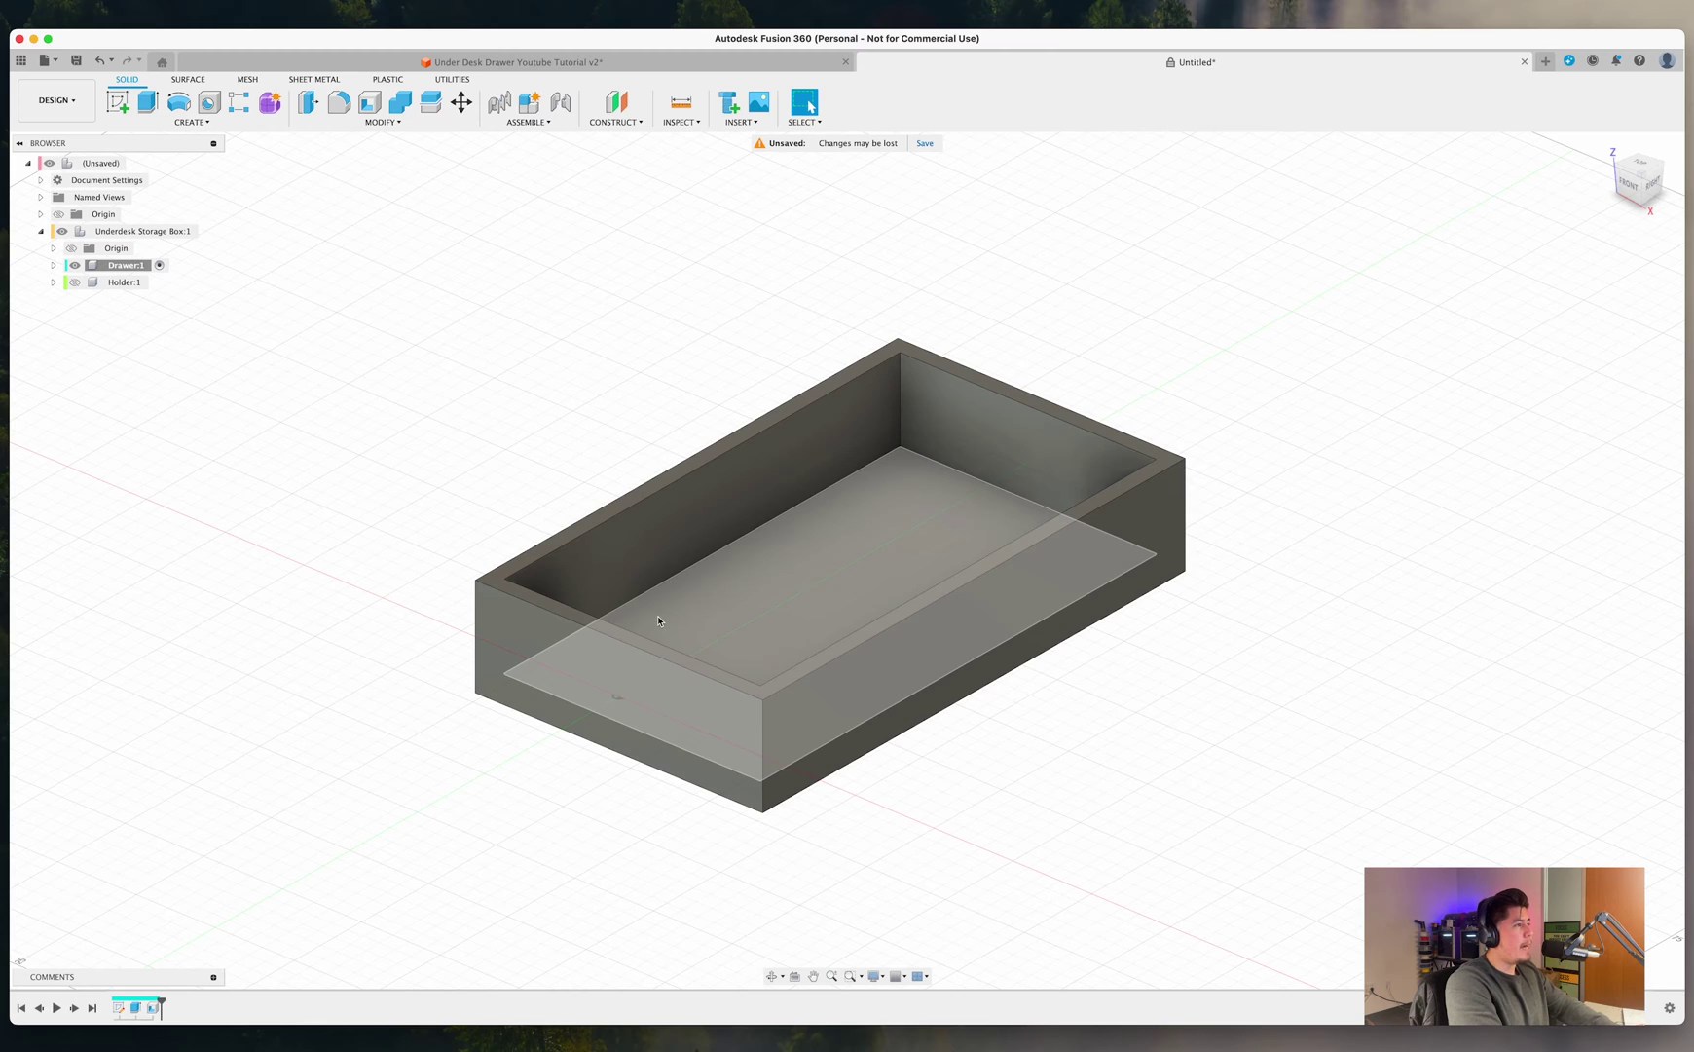
# Show the Holder again and make the Underdesk Storage Box assembly the active component, shown in the home view.
pyautogui.keyDown('shift'); pyautogui.moveTo(658, 620); pyautogui.dragTo(709, 585, button='middle'); pyautogui.keyUp('shift')
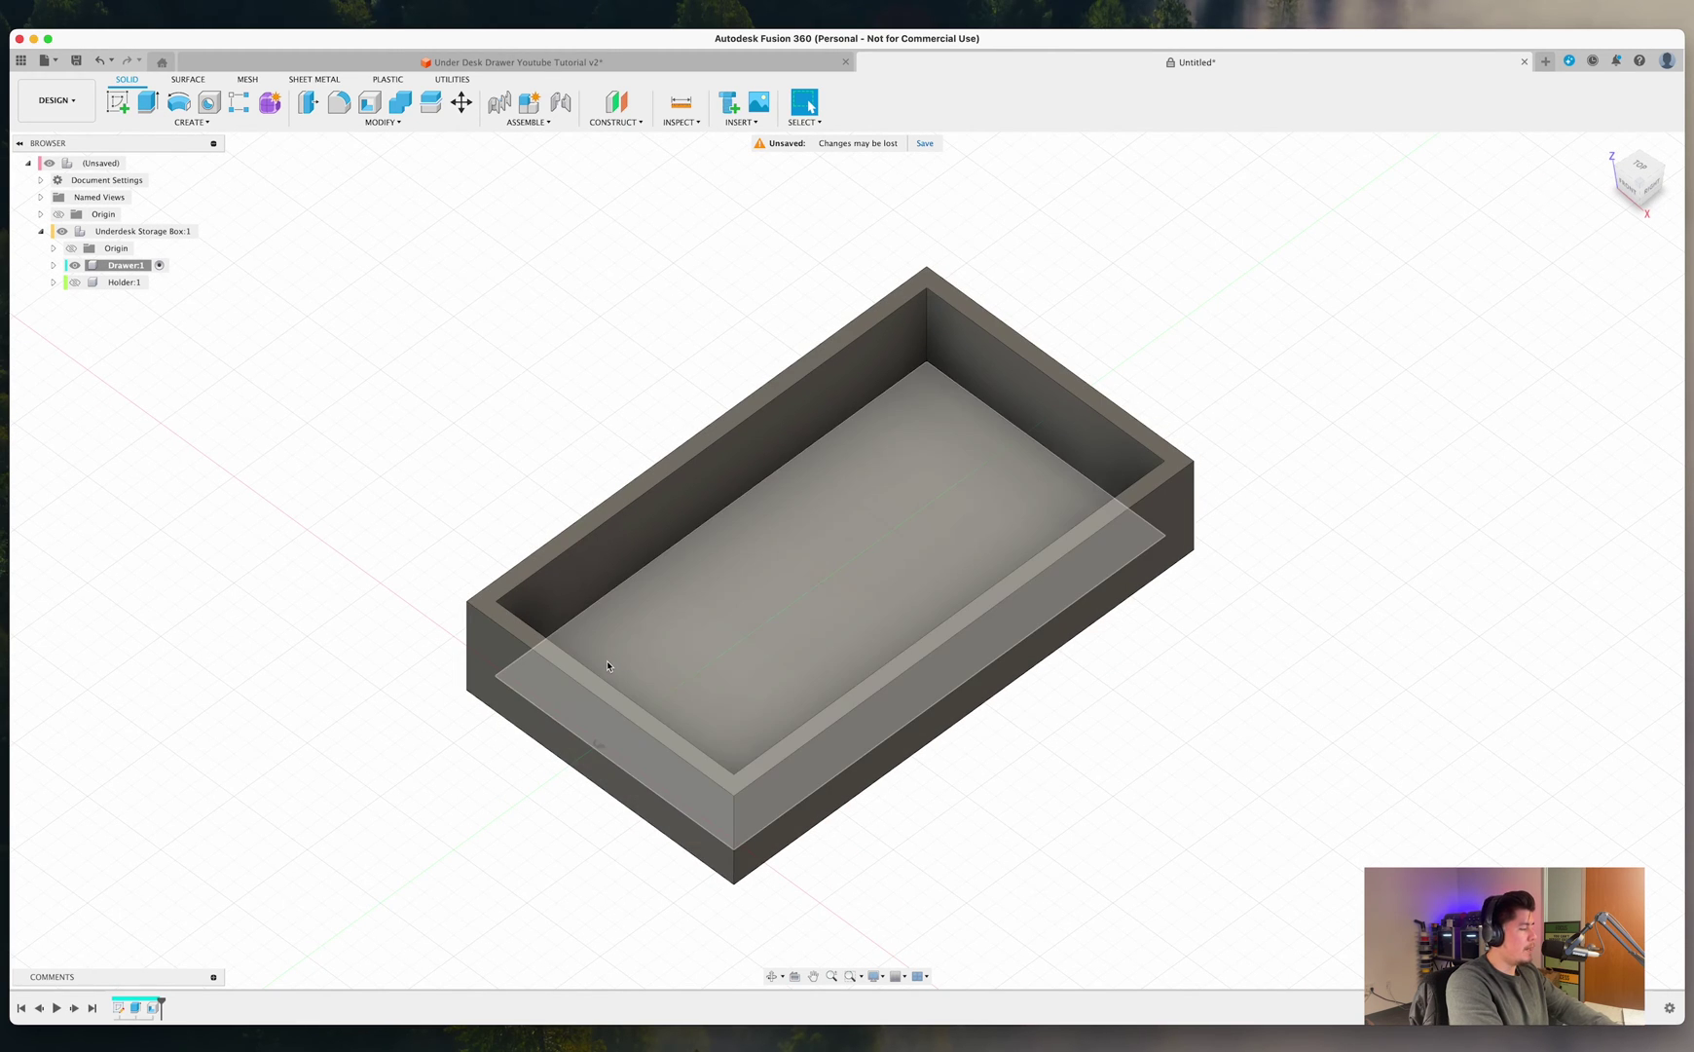
pyautogui.click(74, 281)
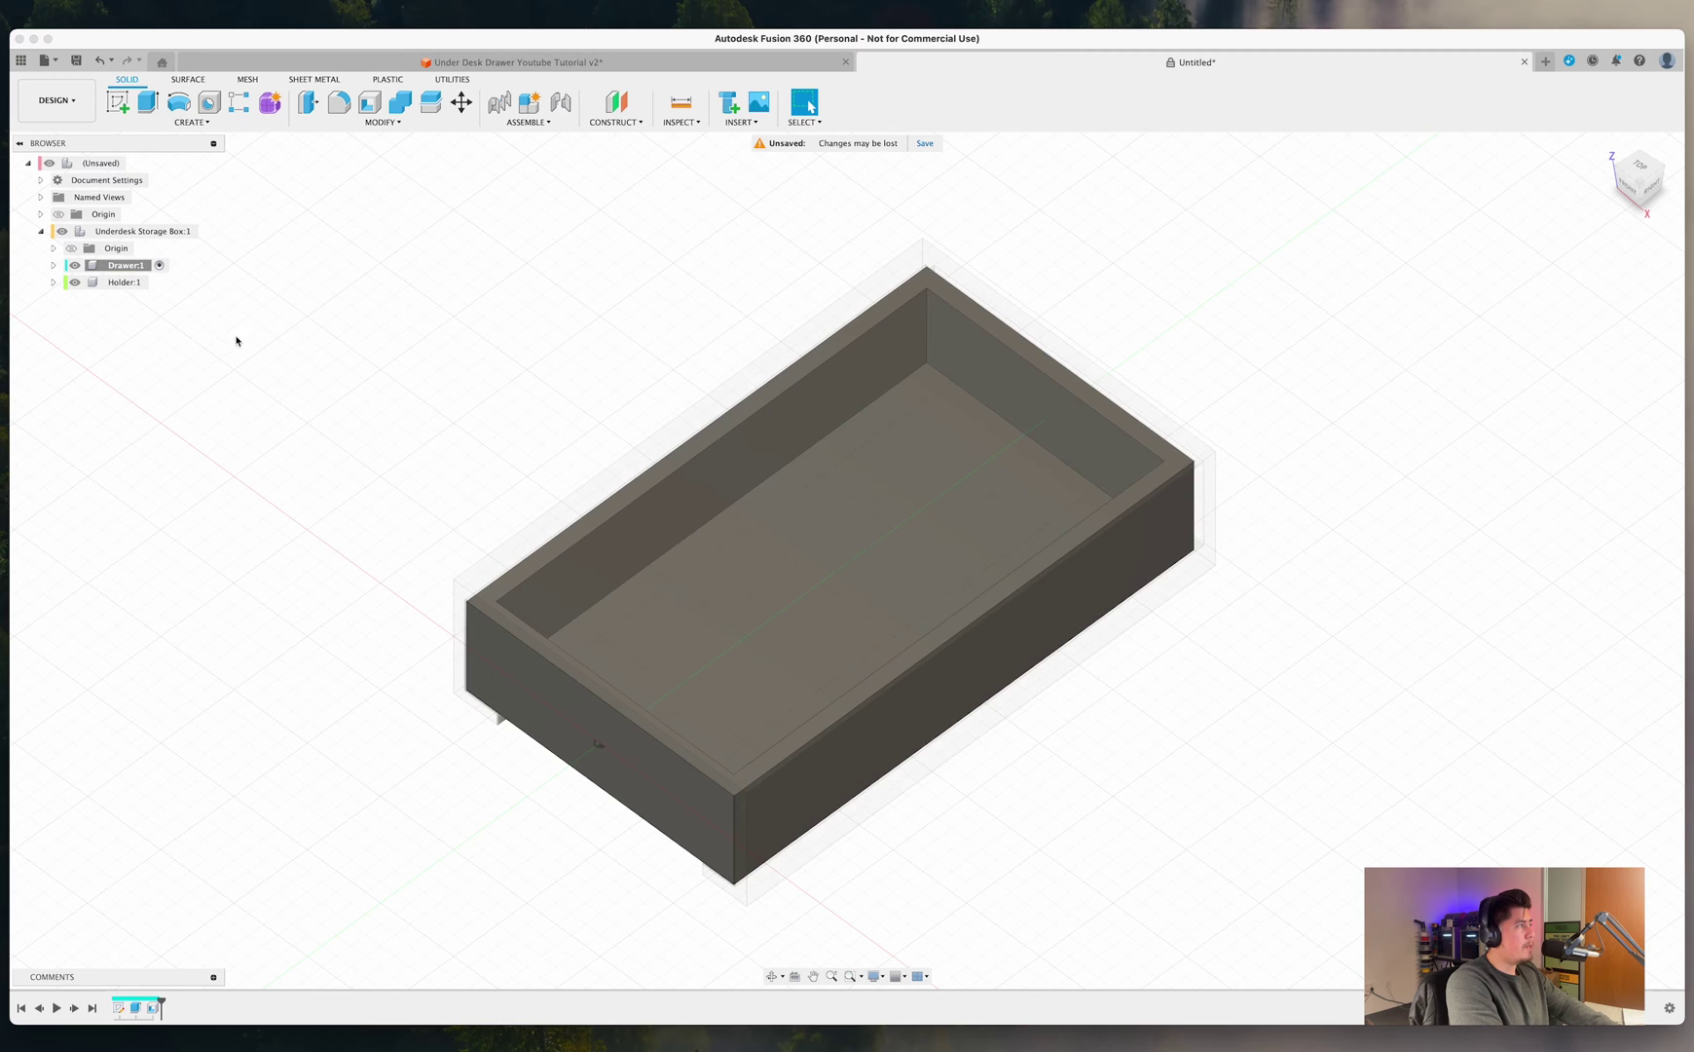
pyautogui.click(210, 232)
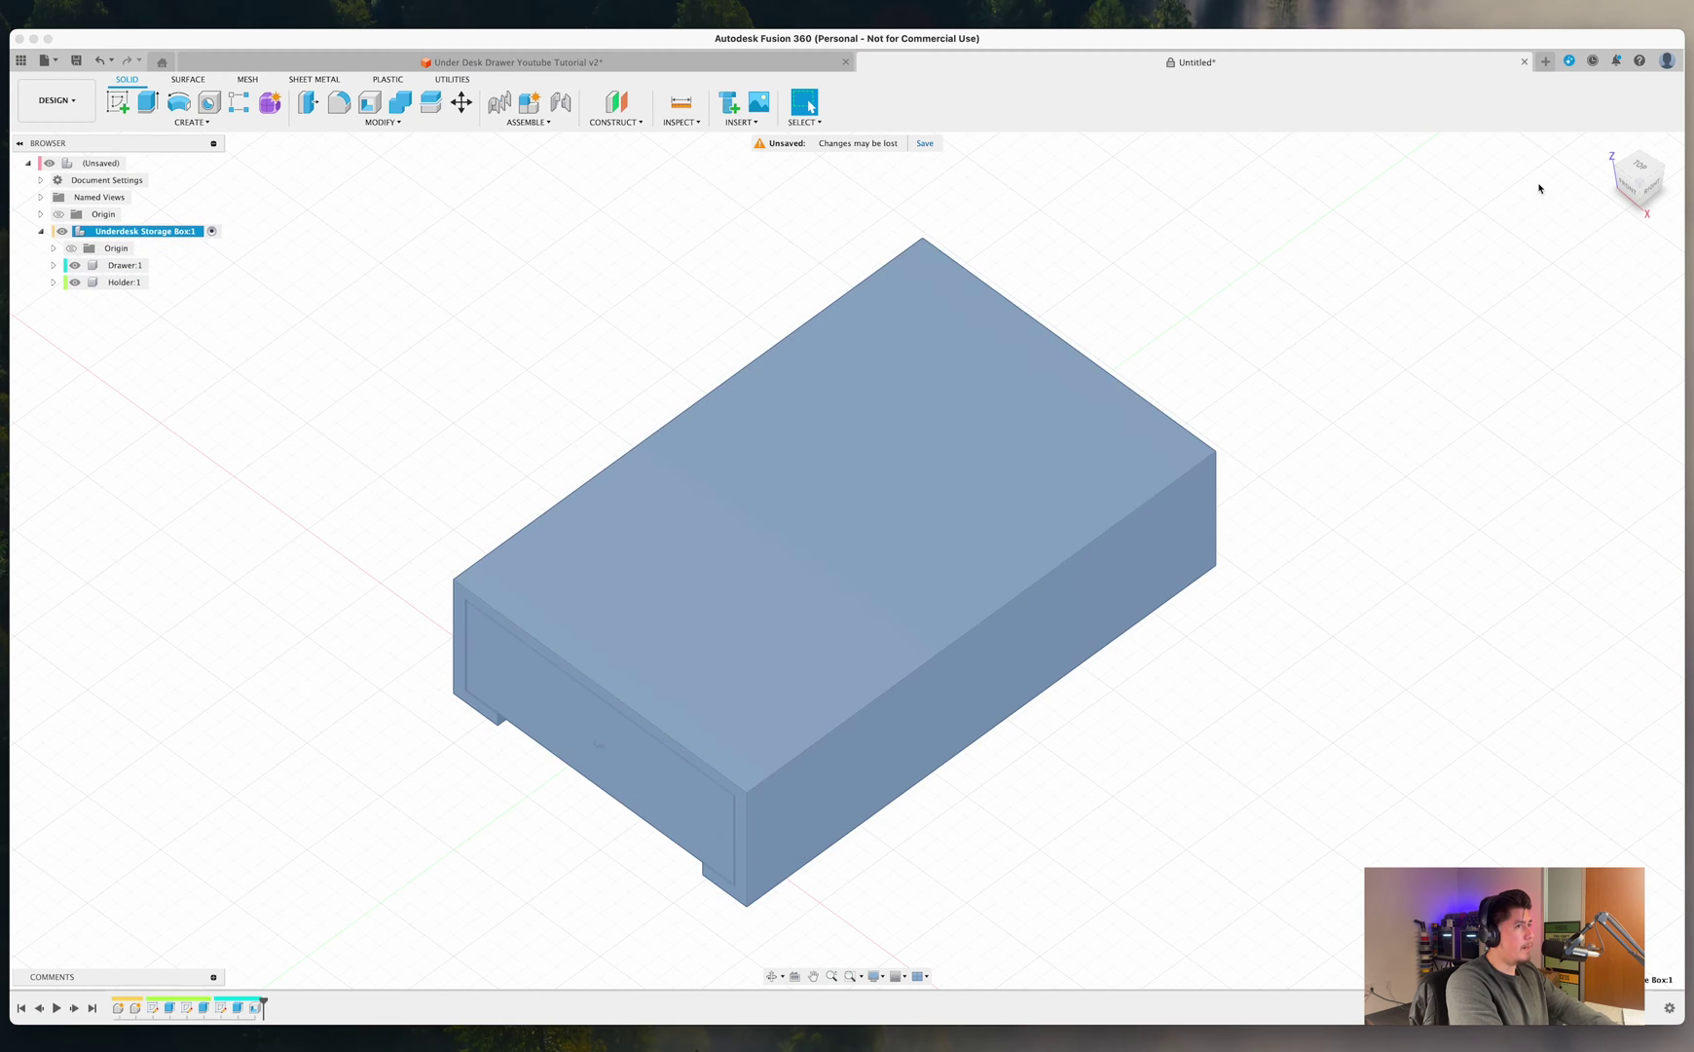
pyautogui.click(1607, 147)
pyautogui.click(275, 431)
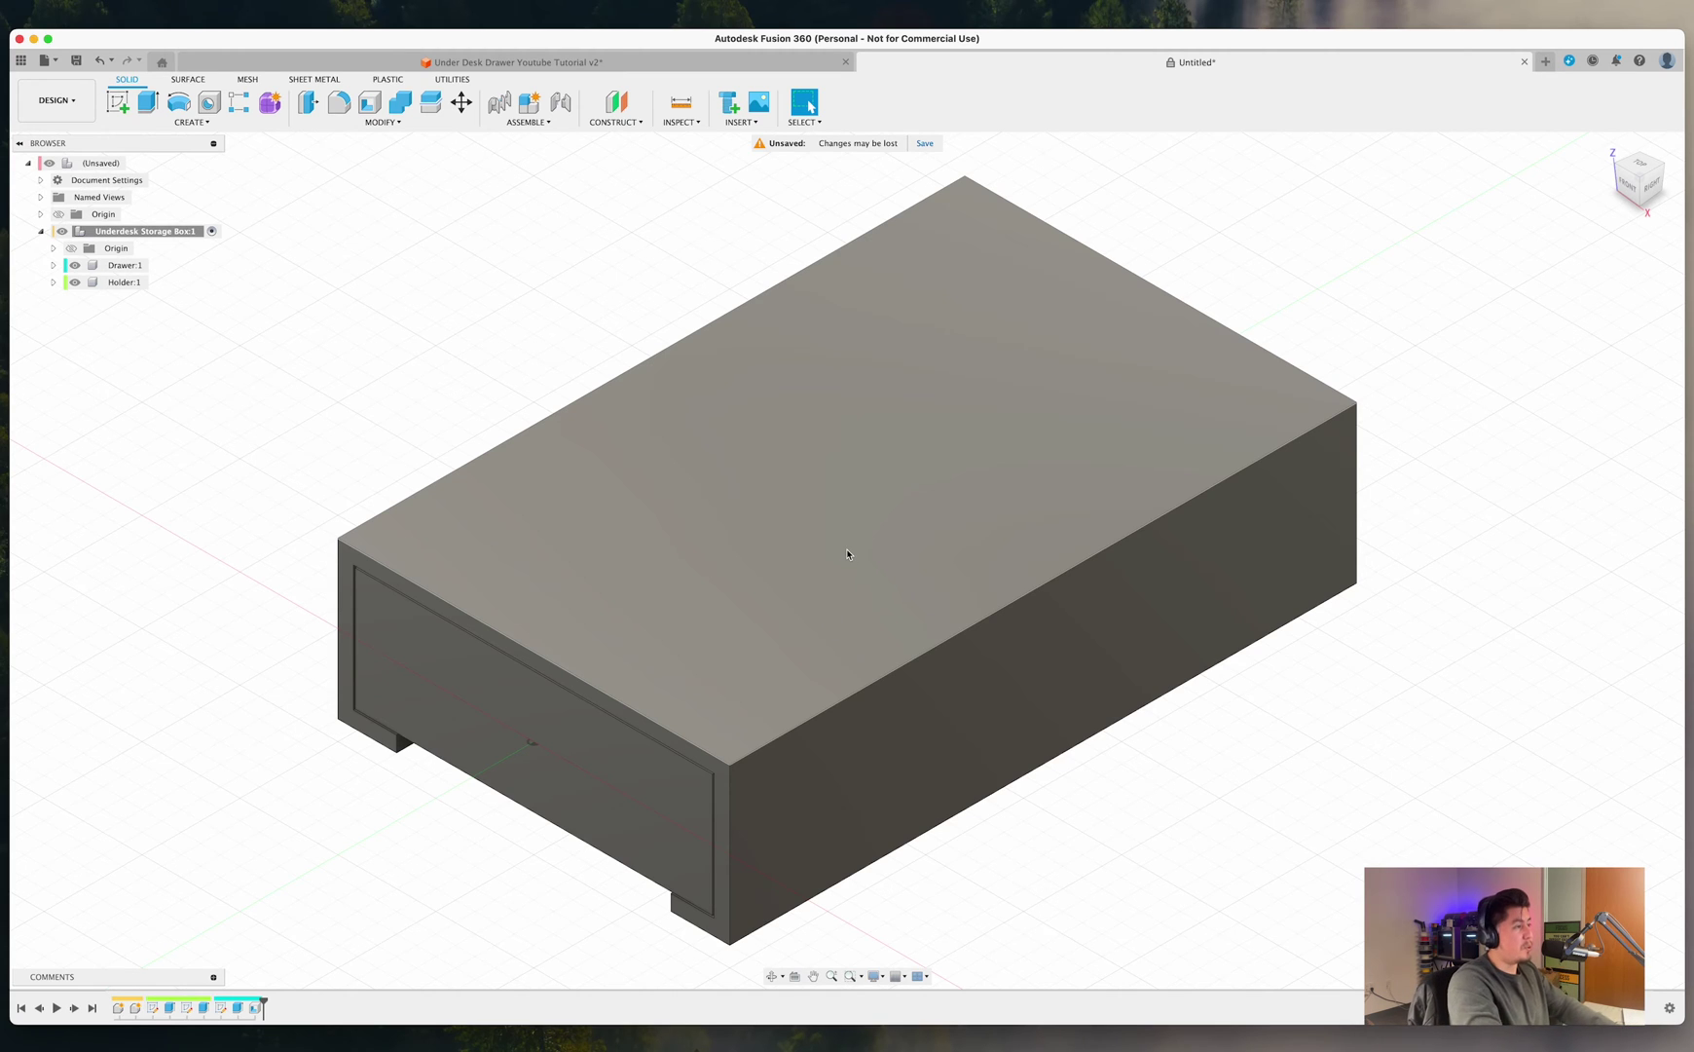
# Start a constant-radius Fillet with the assembled box's front in view.
pyautogui.scroll(-3, 846, 553)
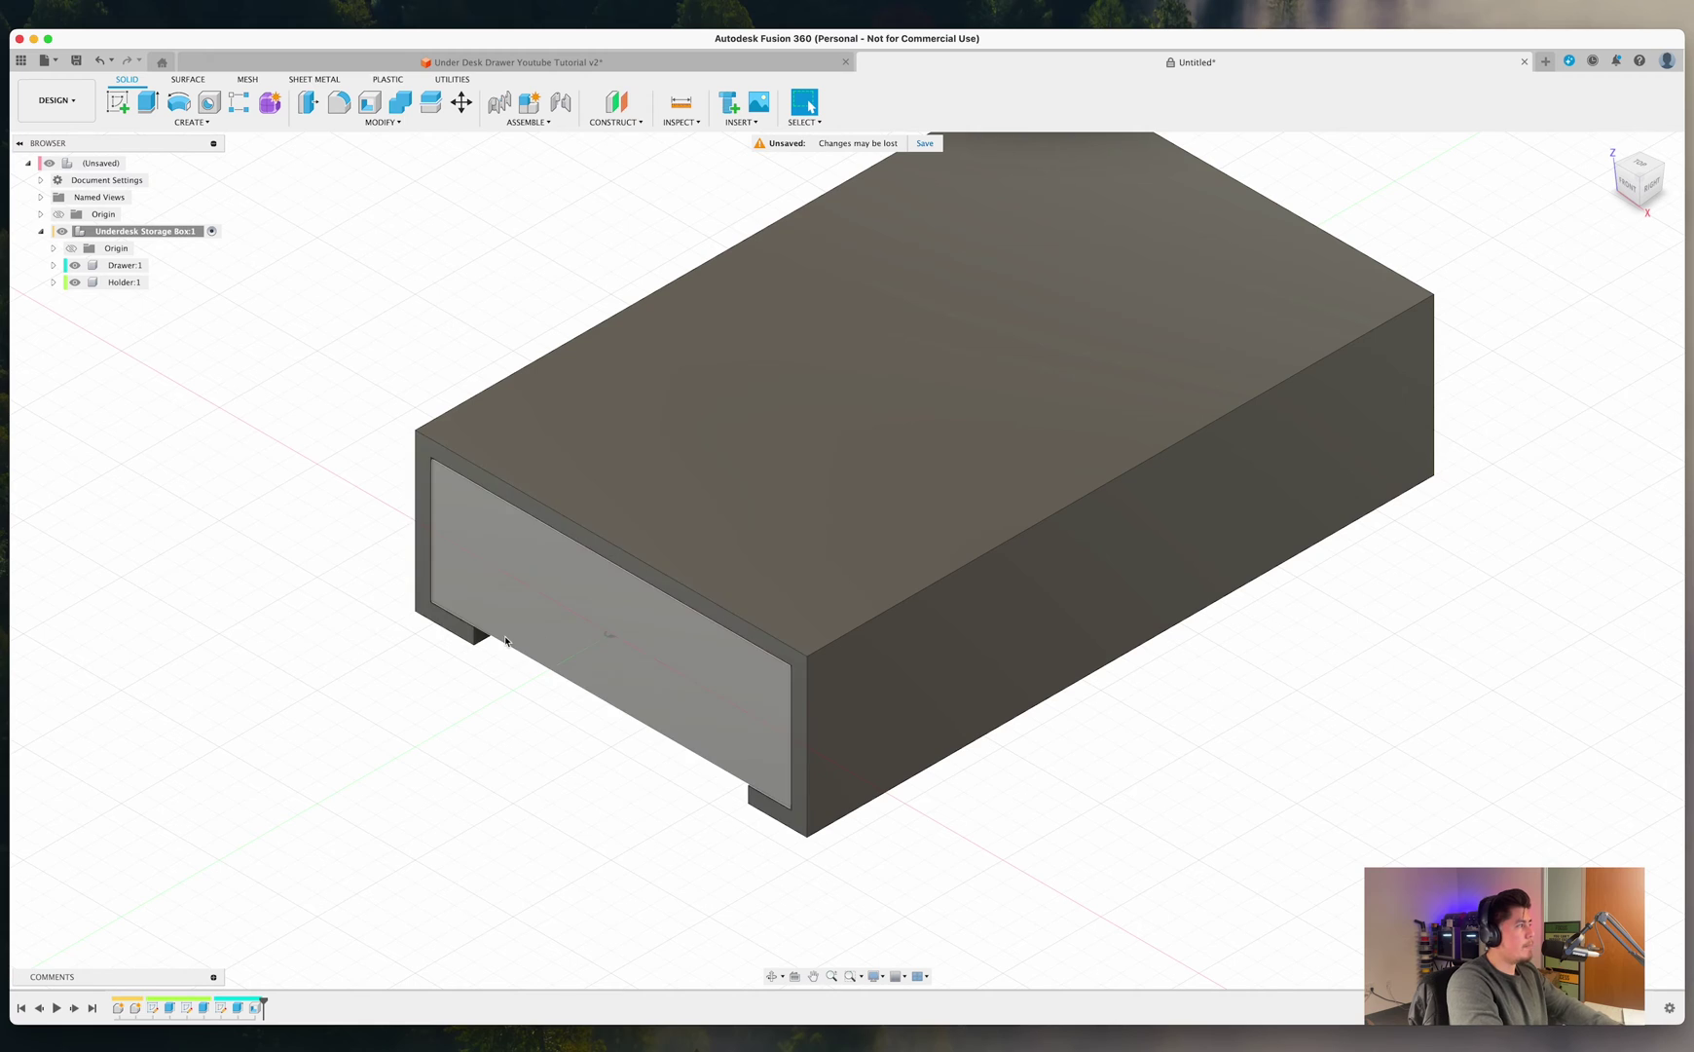
pyautogui.press('f')
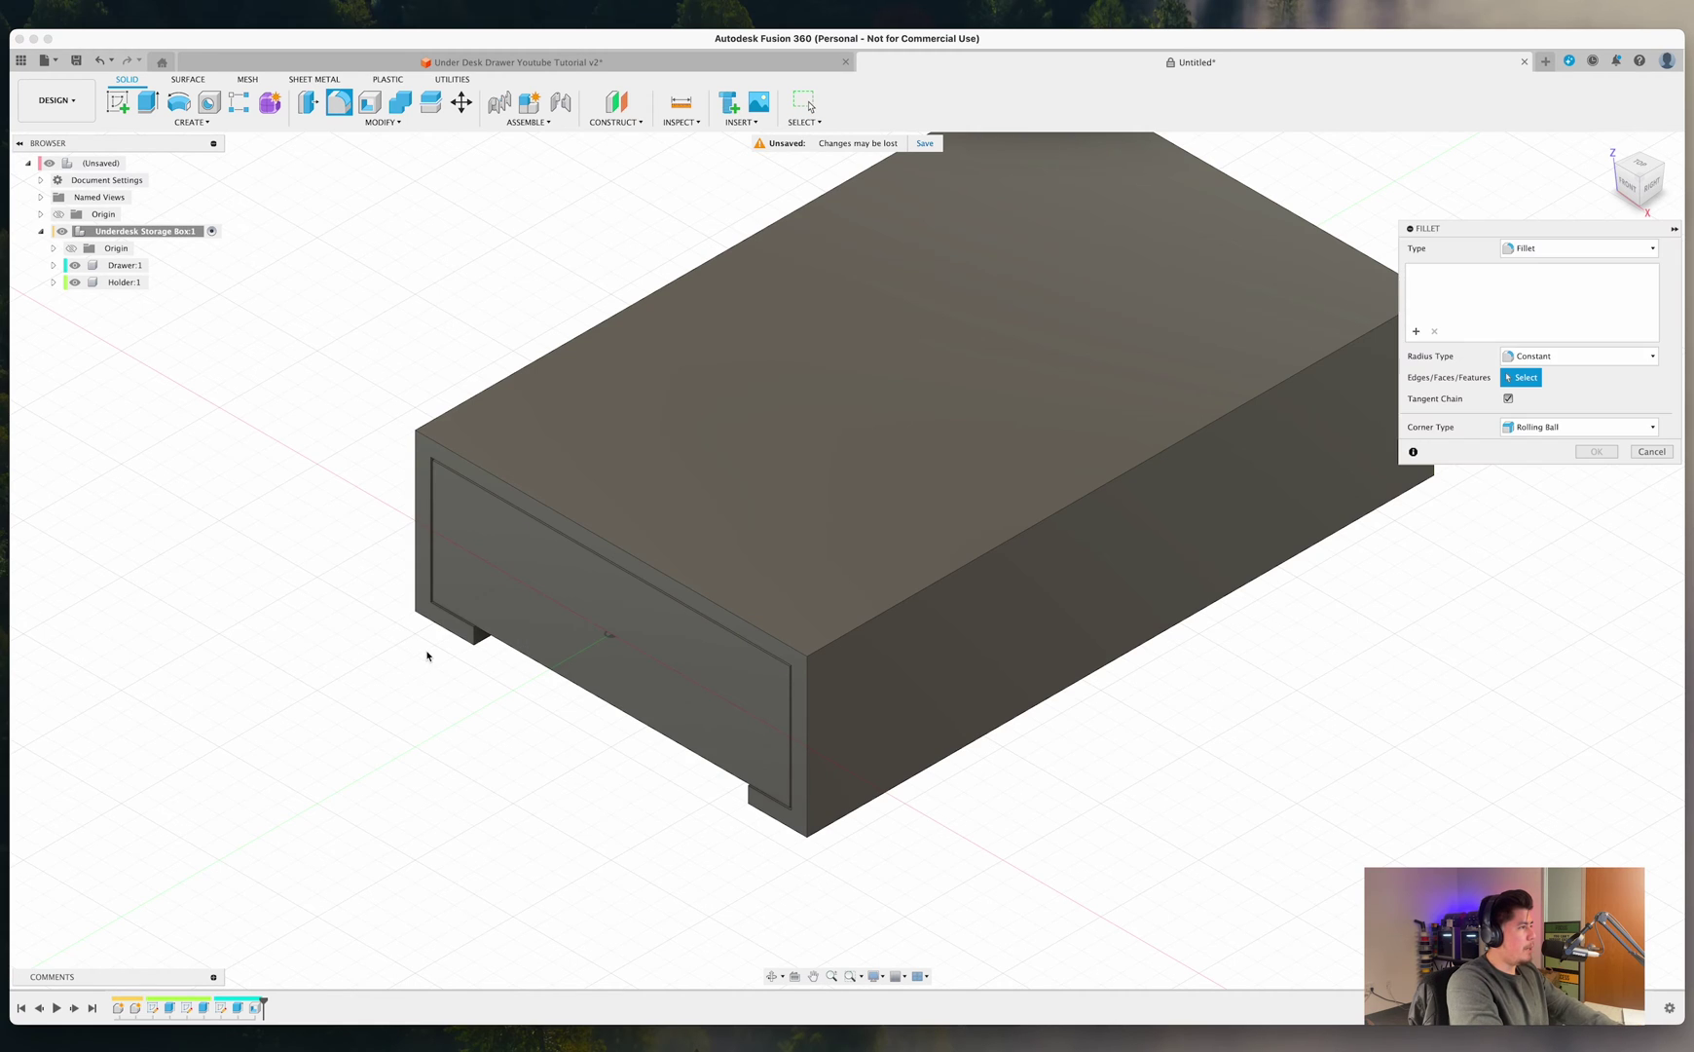